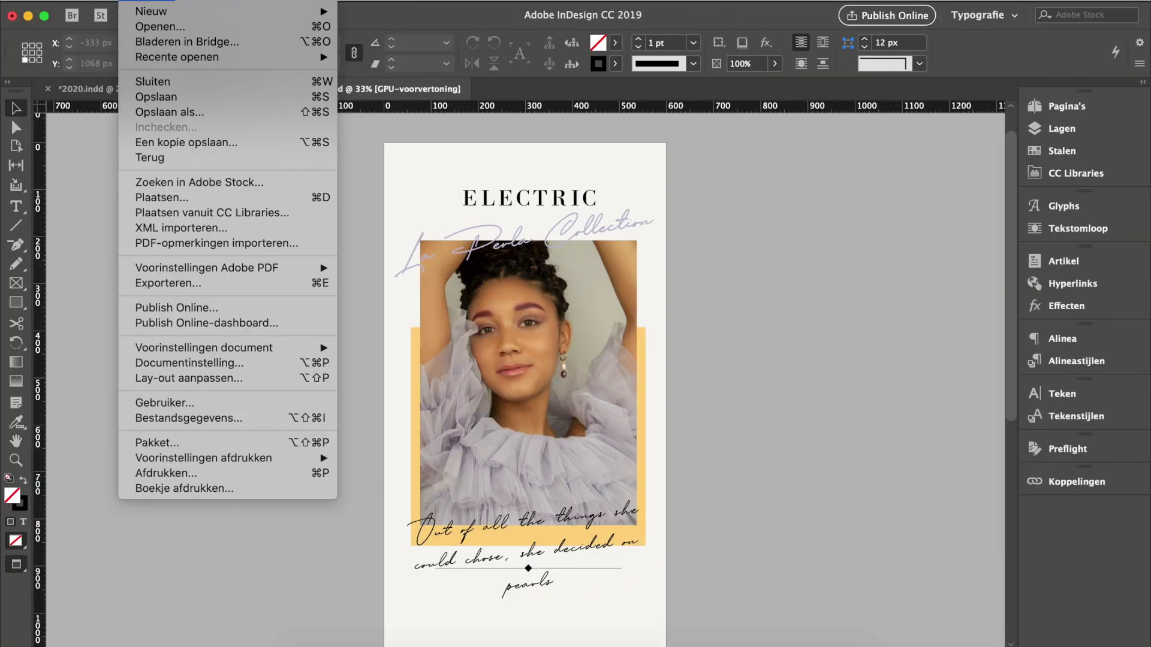
# - Create a new document measured in pixels, 600 px wide and 1800 px tall
pyautogui.moveTo(153, 12)
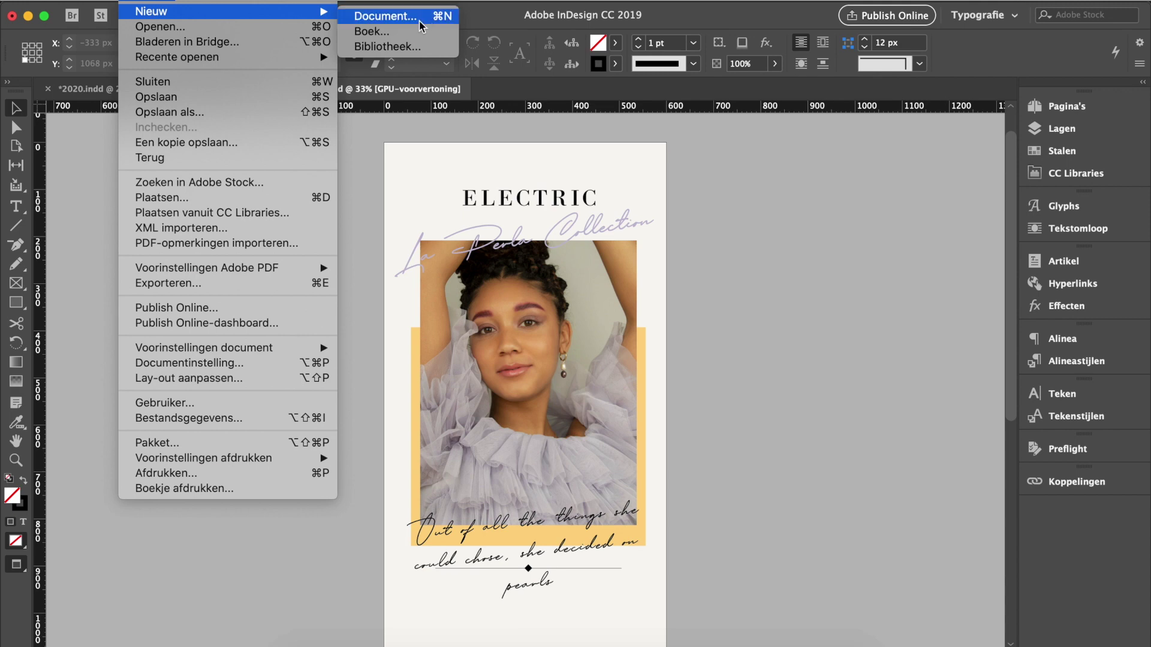
pyautogui.click(359, 23)
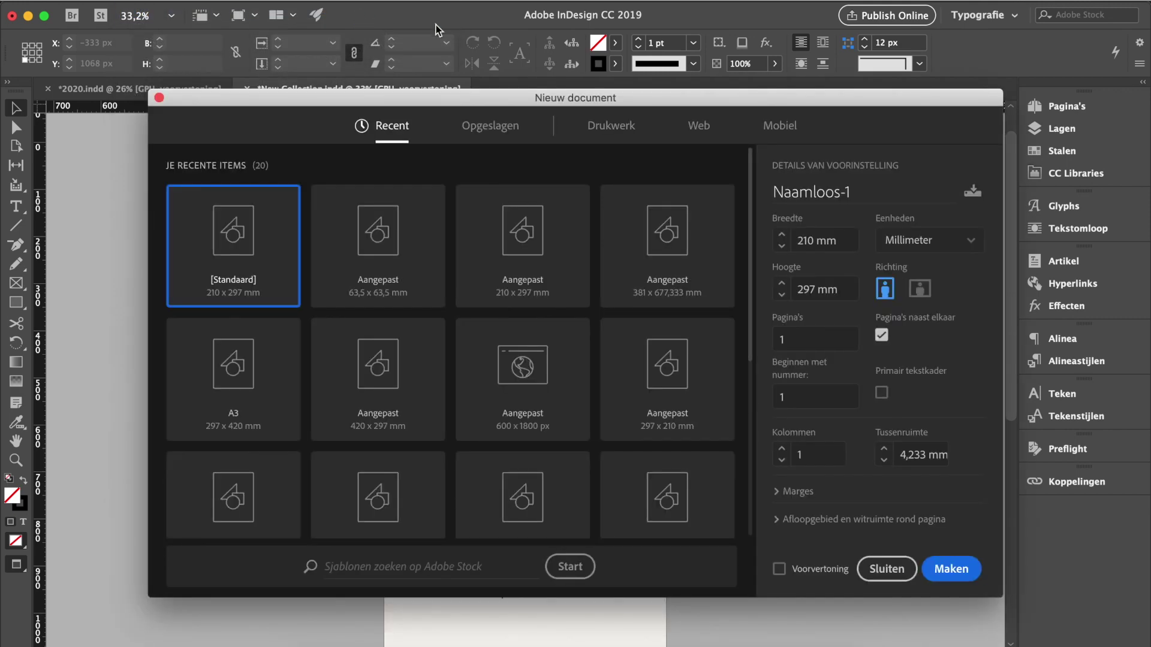
pyautogui.click(810, 238)
pyautogui.click(914, 240)
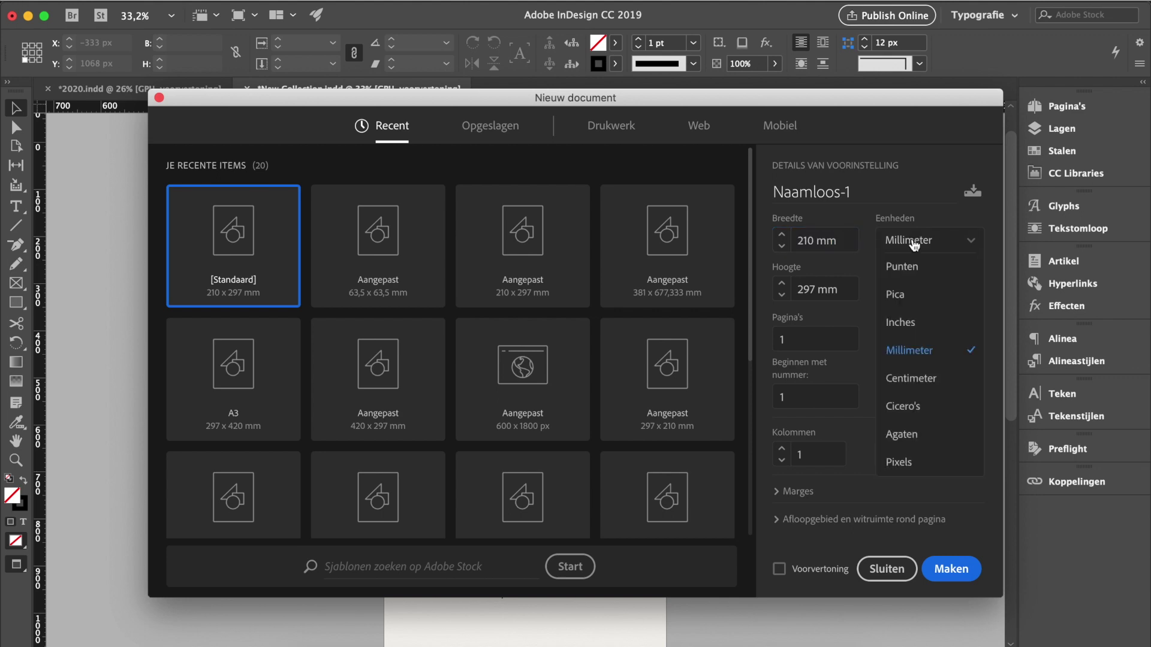
pyautogui.click(902, 460)
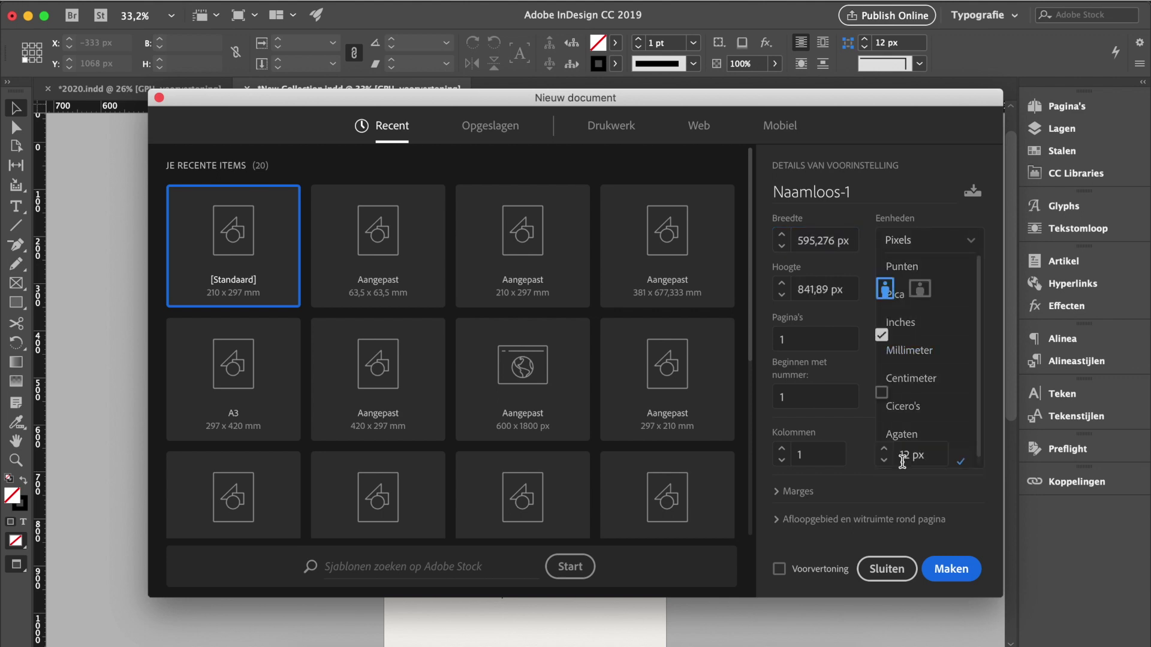
pyautogui.click(835, 240)
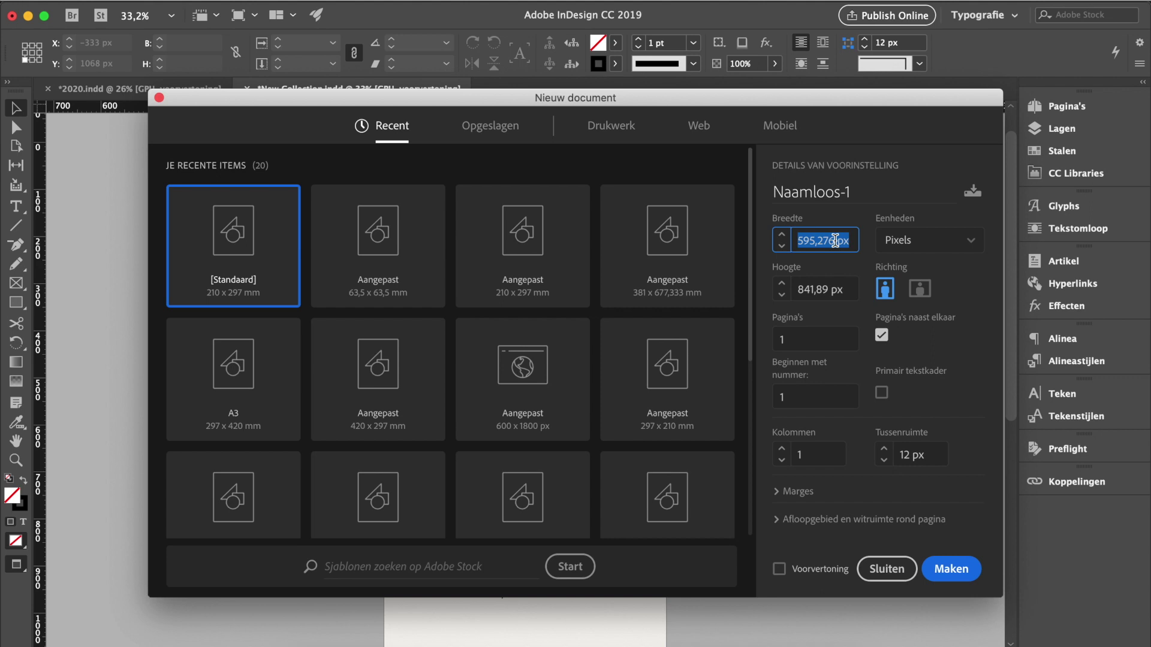
pyautogui.write('600')
pyautogui.press('Tab')
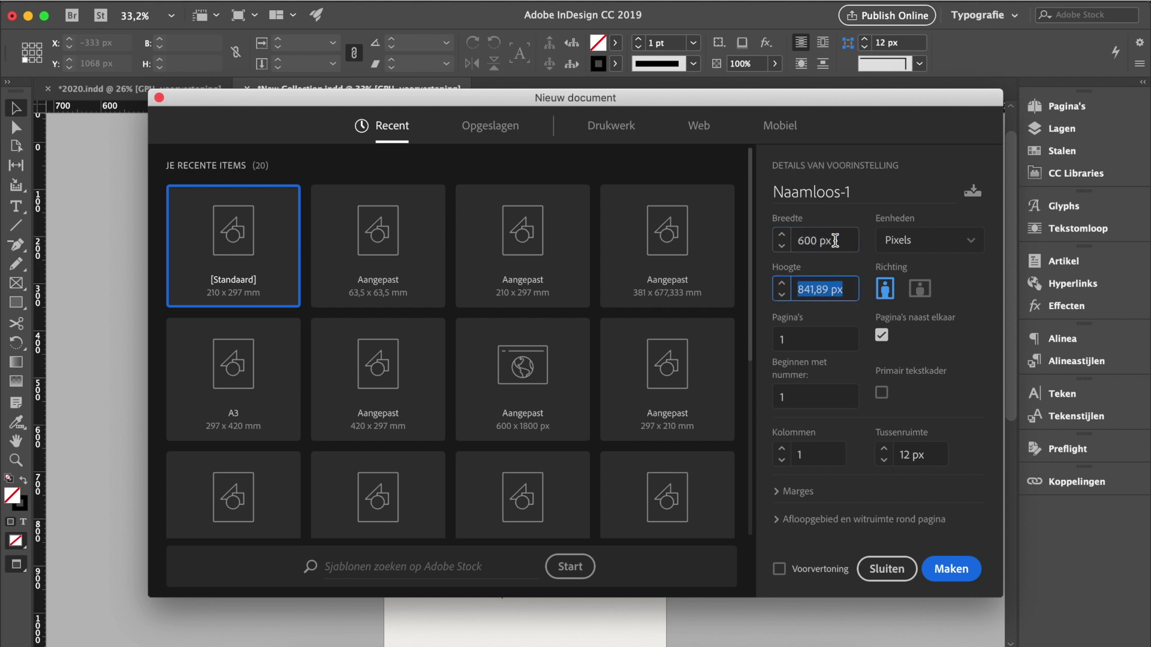
pyautogui.write('1800')
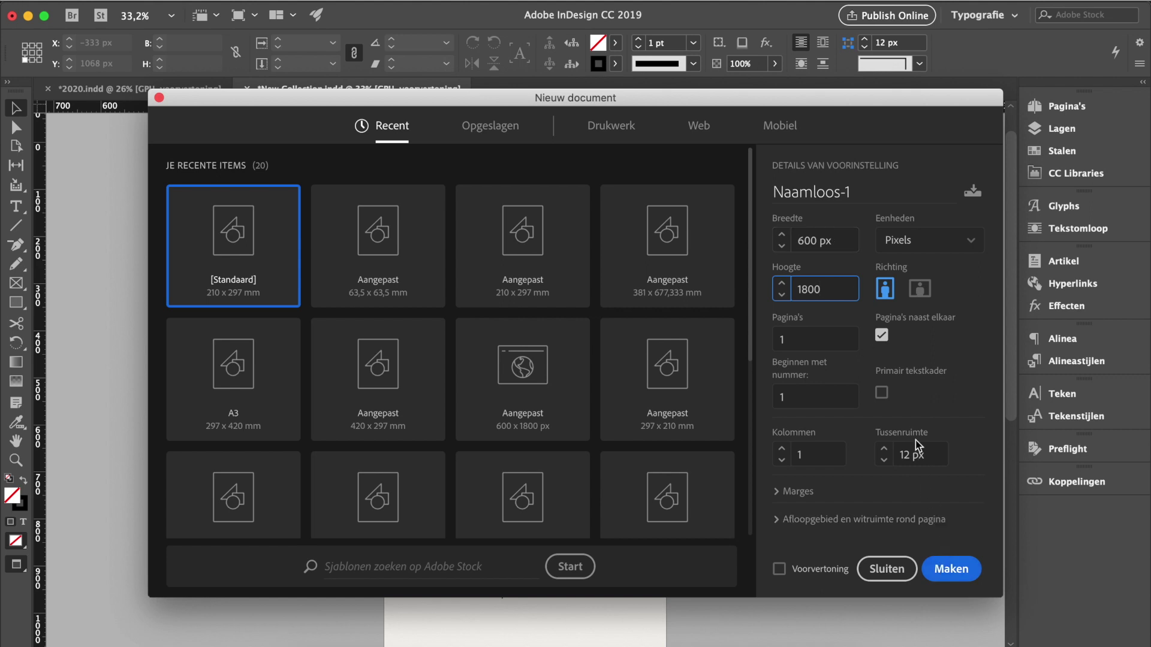
pyautogui.click(942, 567)
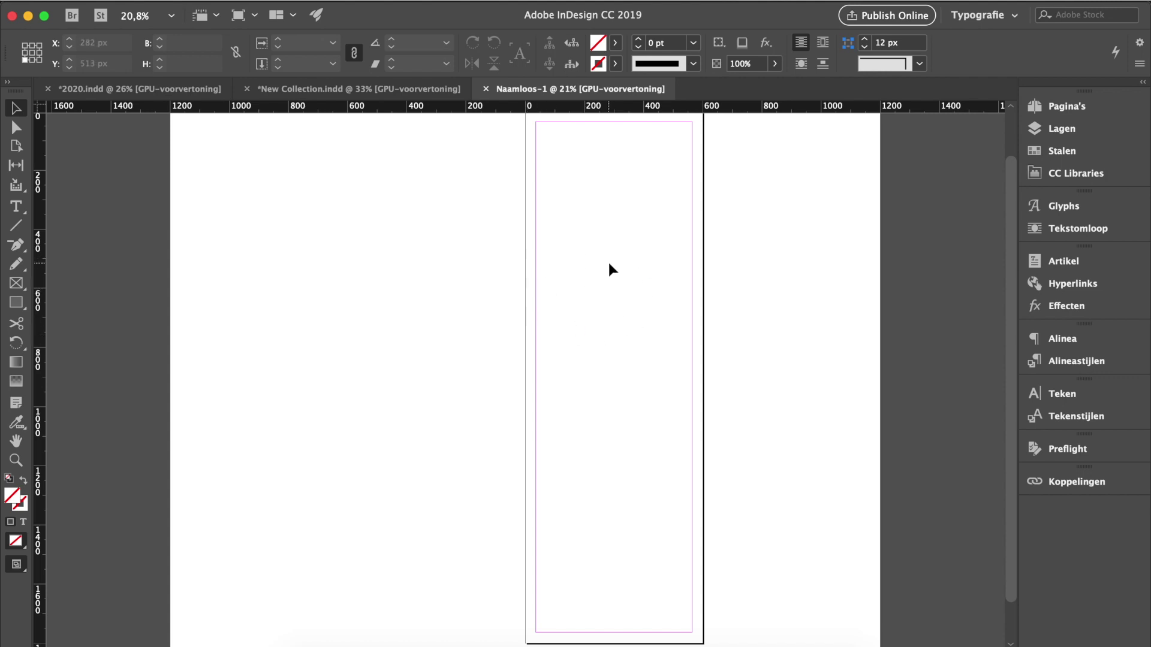
pyautogui.scroll(4, 611, 270)
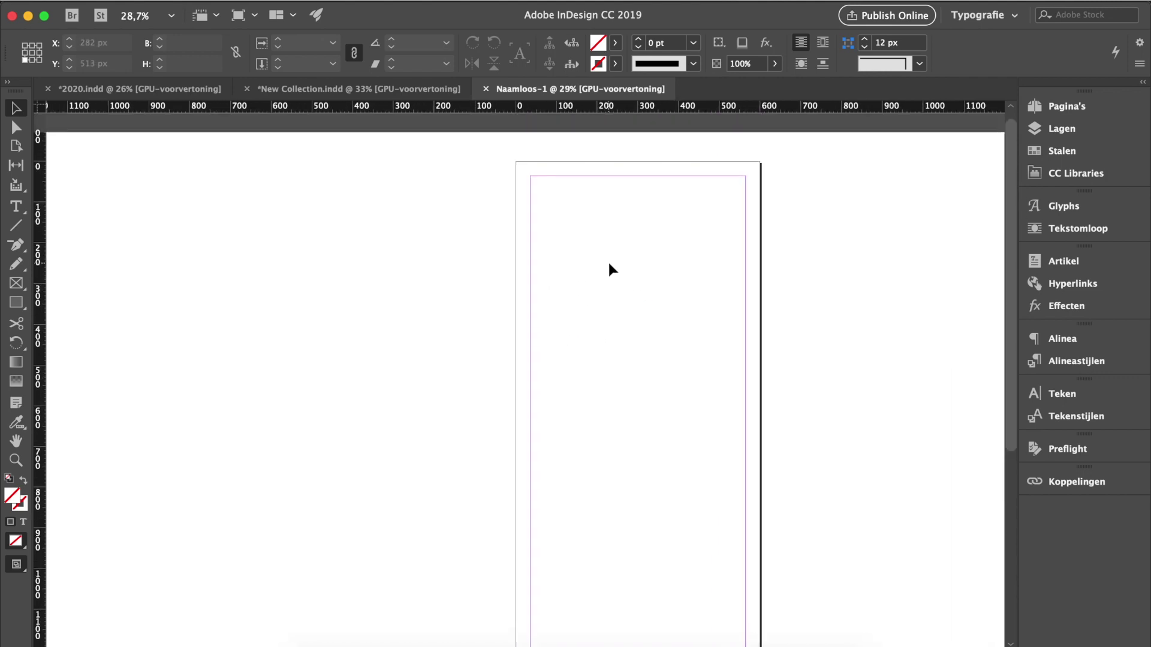
pyautogui.press('m')
pyautogui.click(416, 90)
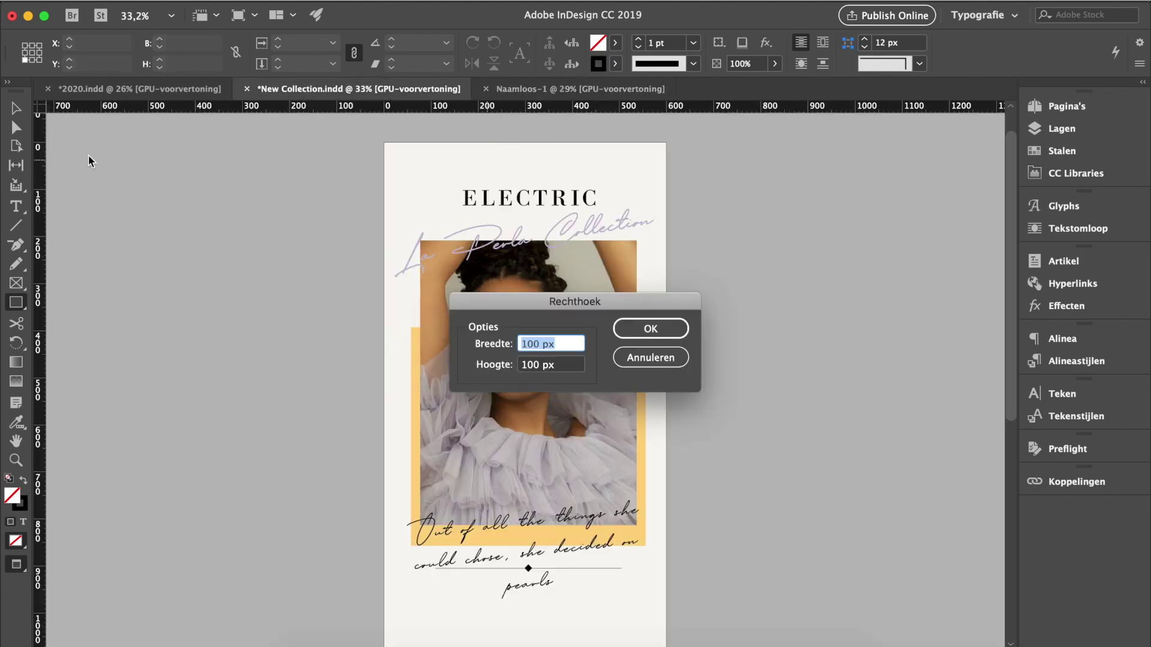
pyautogui.click(623, 358)
pyautogui.click(15, 108)
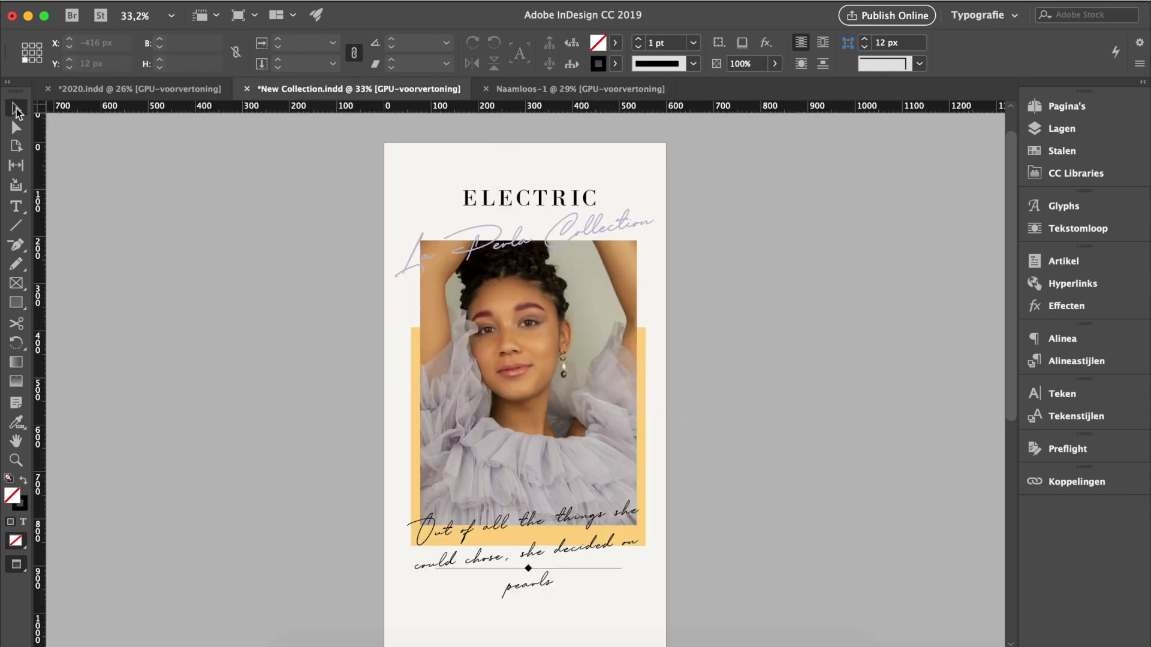
pyautogui.click(453, 162)
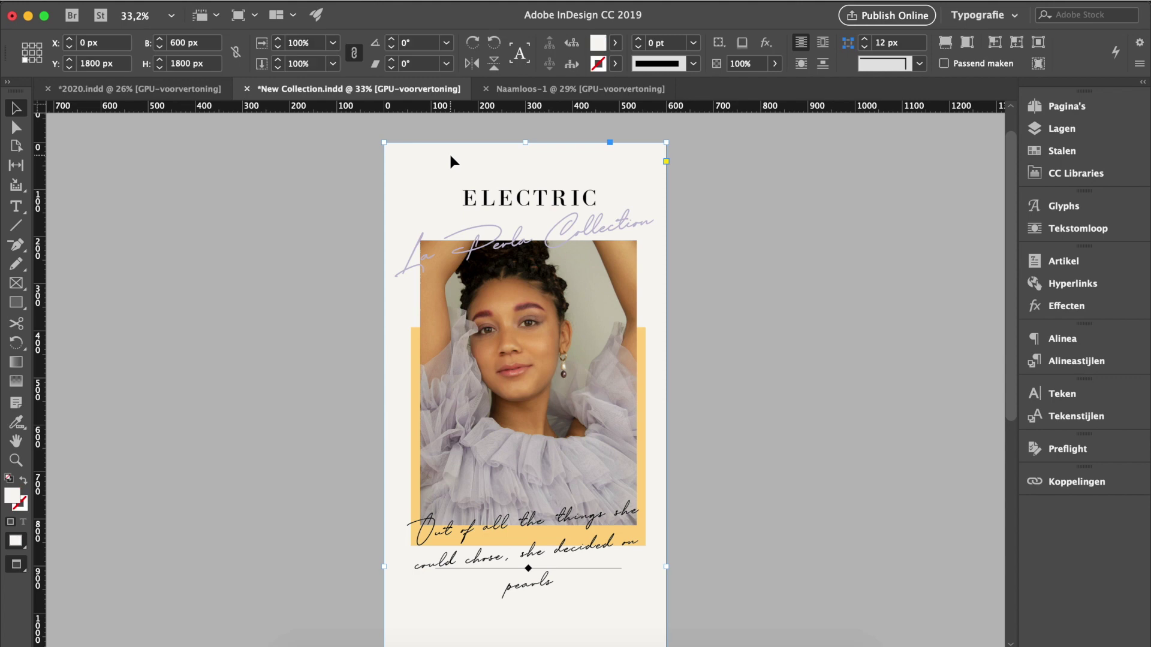
pyautogui.doubleClick(14, 496)
pyautogui.doubleClick(476, 588)
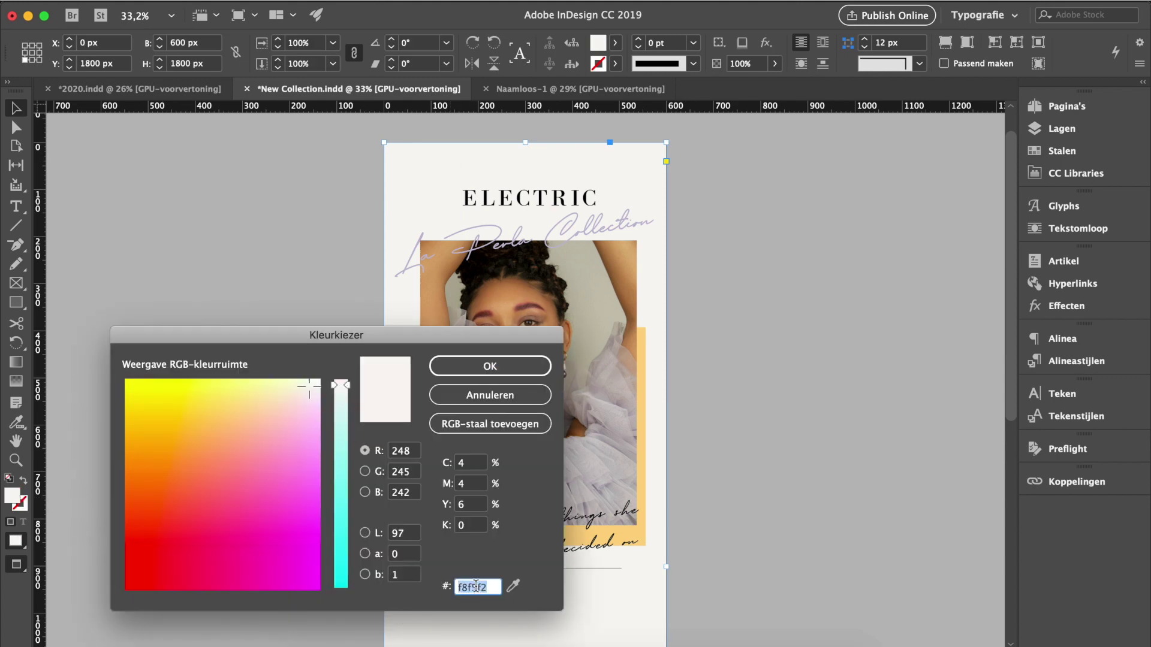
pyautogui.click(490, 366)
pyautogui.click(597, 88)
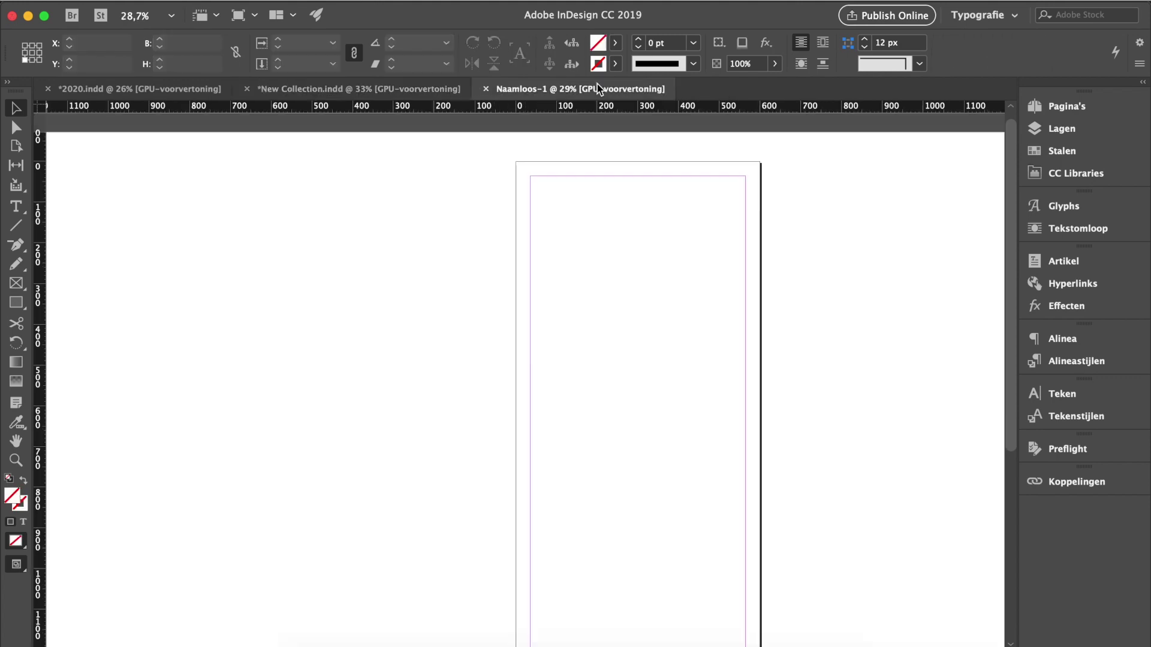
# - Draw a rectangle over the whole page and fill it with off-white f8f5f2
pyautogui.scroll(-1, 281, 249)
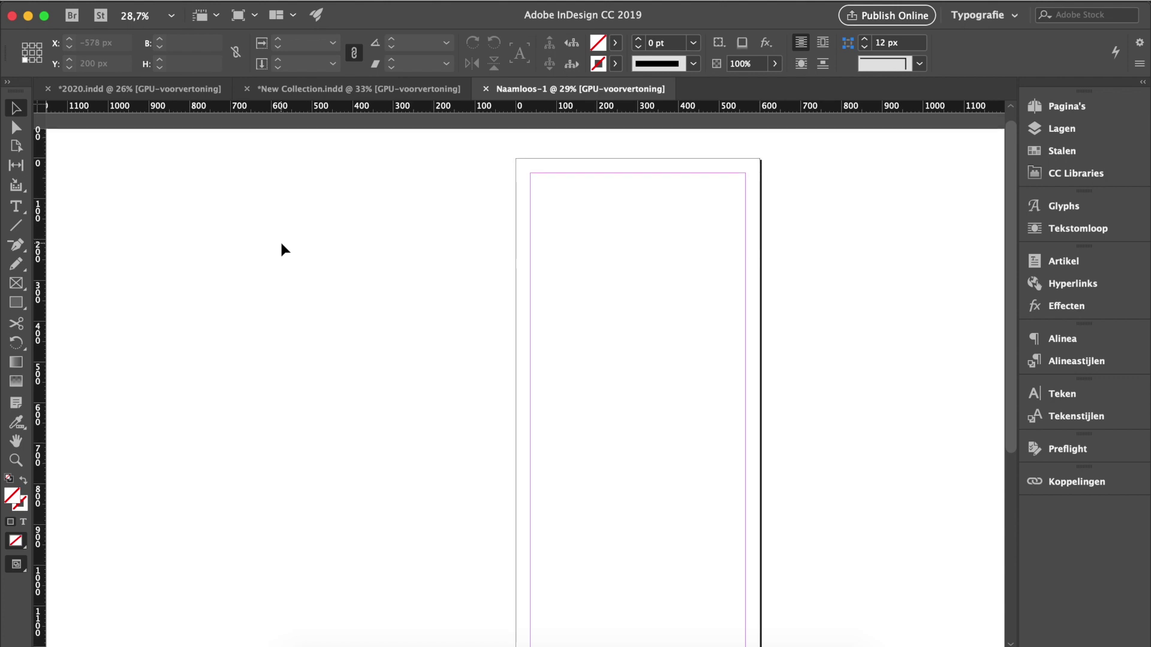
pyautogui.click(17, 303)
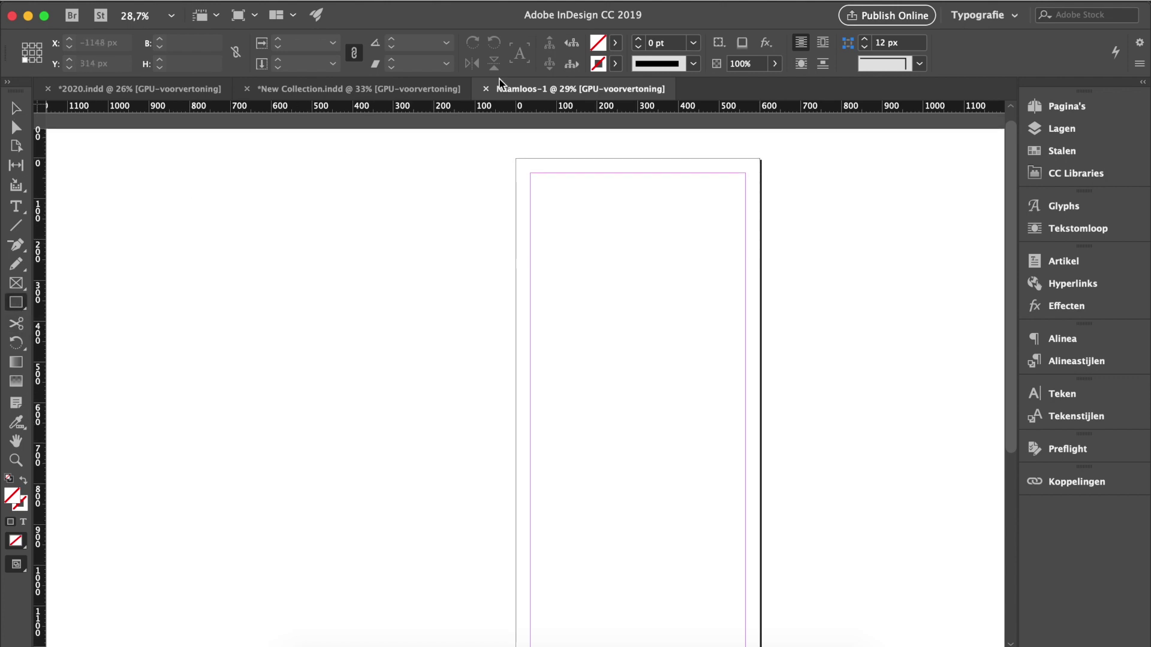
pyautogui.moveTo(516, 159)
pyautogui.mouseDown()
pyautogui.moveTo(654, 339)
pyautogui.moveTo(739, 529)
pyautogui.moveTo(771, 646)
pyautogui.moveTo(748, 577)
pyautogui.moveTo(760, 591)
pyautogui.mouseUp()
pyautogui.scroll(10, 684, 419)
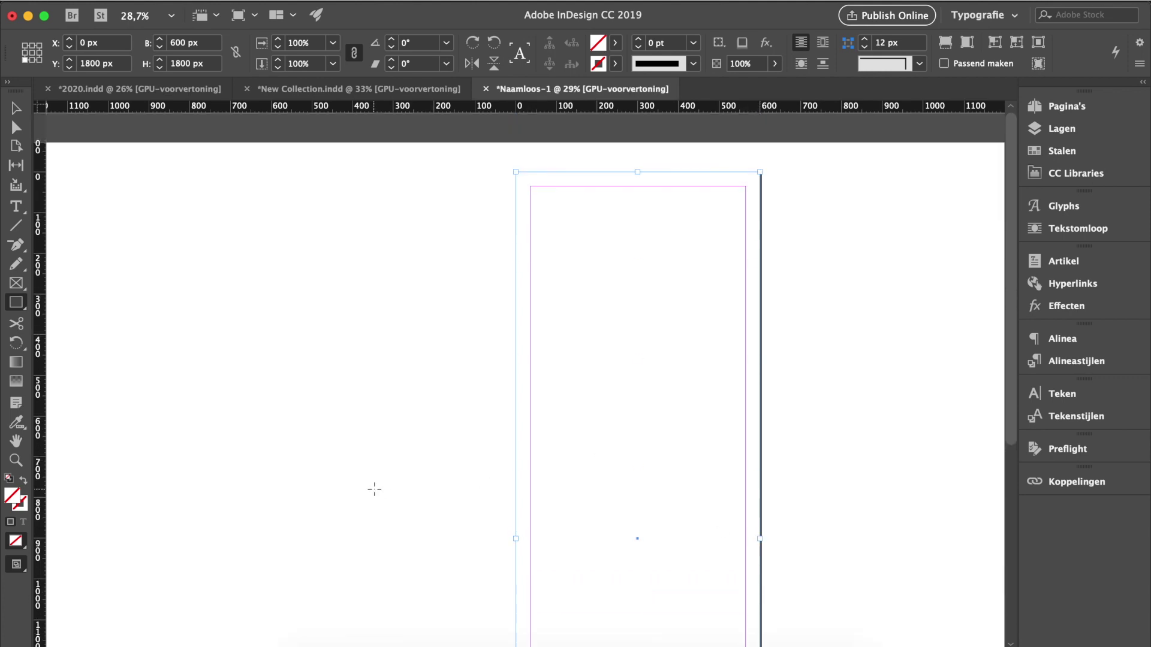
pyautogui.doubleClick(596, 43)
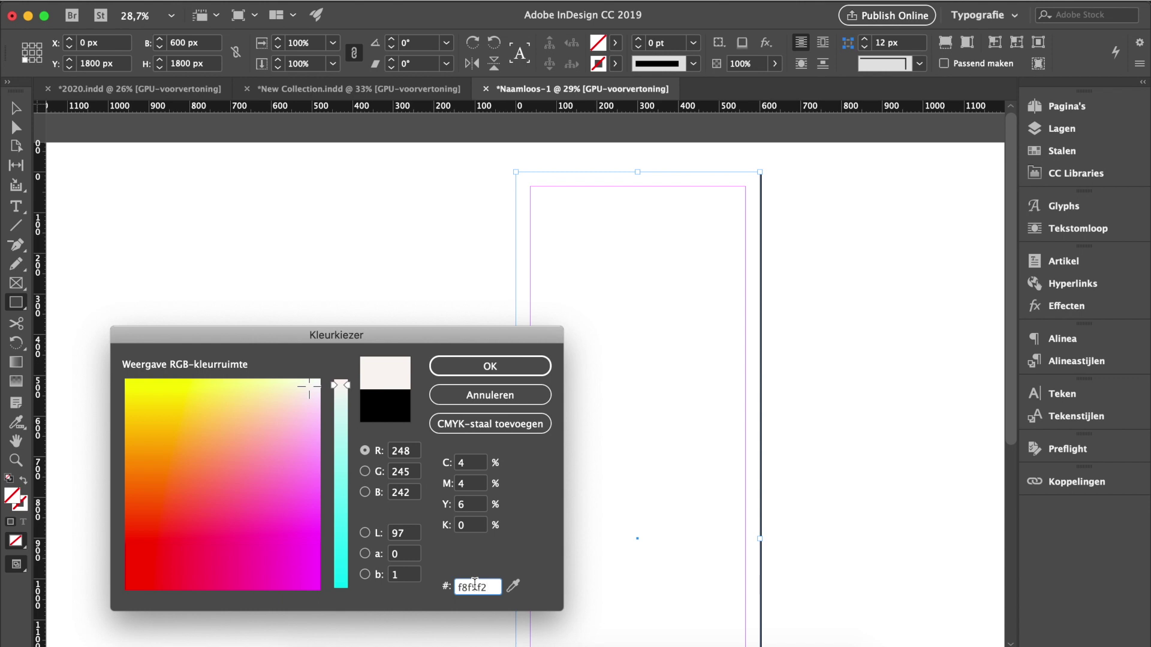
pyautogui.press('Return')
pyautogui.scroll(-3, 511, 484)
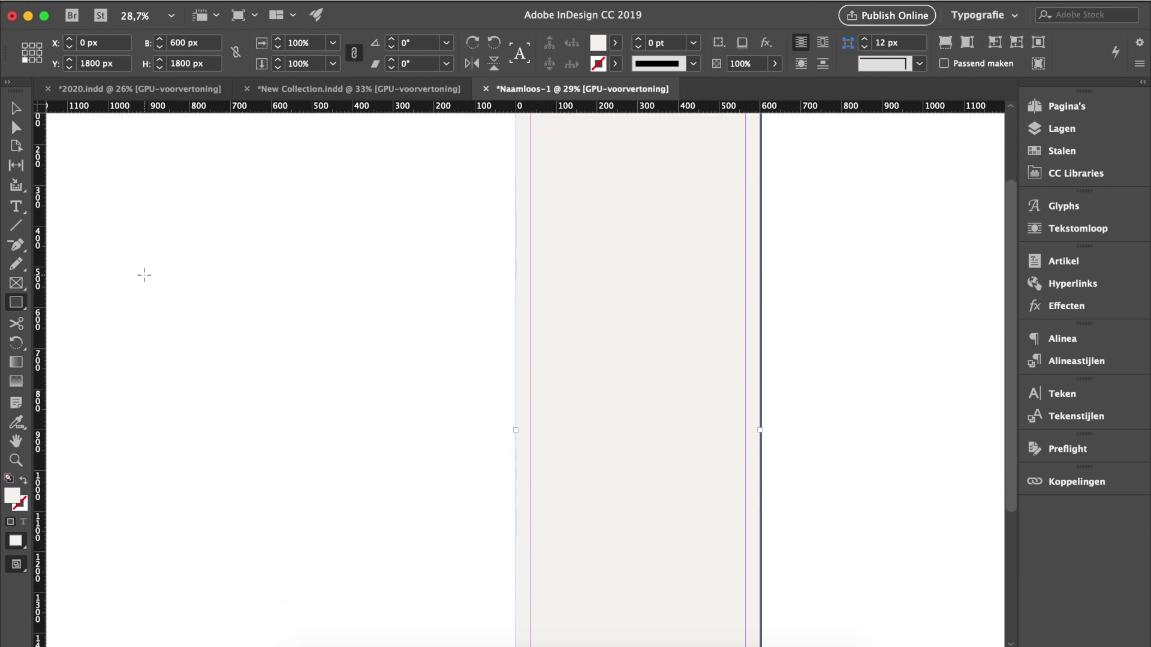
pyautogui.scroll(3, 126, 188)
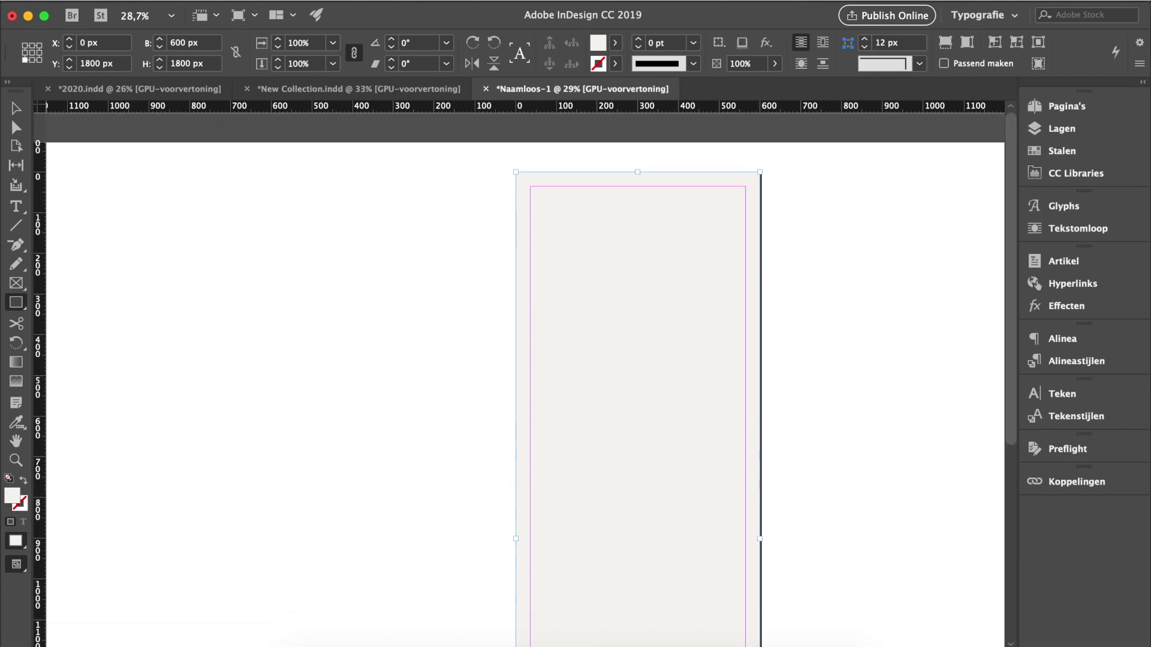
pyautogui.click(525, 1)
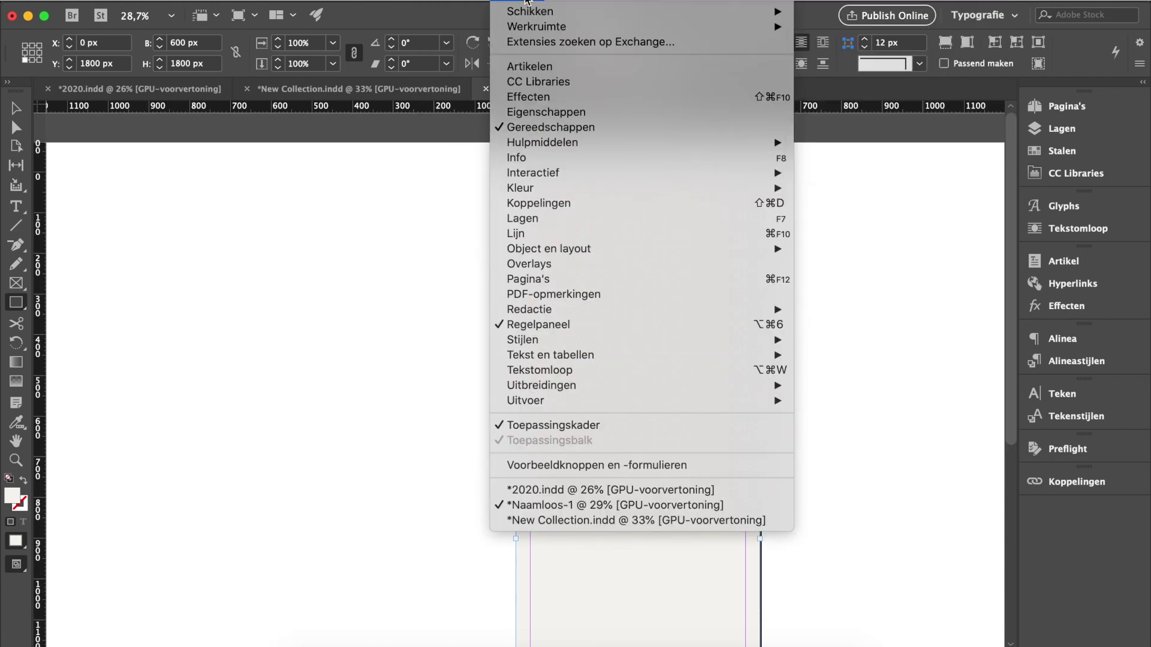
# - Lock the background rectangle in Laag 1 from the Layers panel
pyautogui.click(541, 220)
pyautogui.click(875, 121)
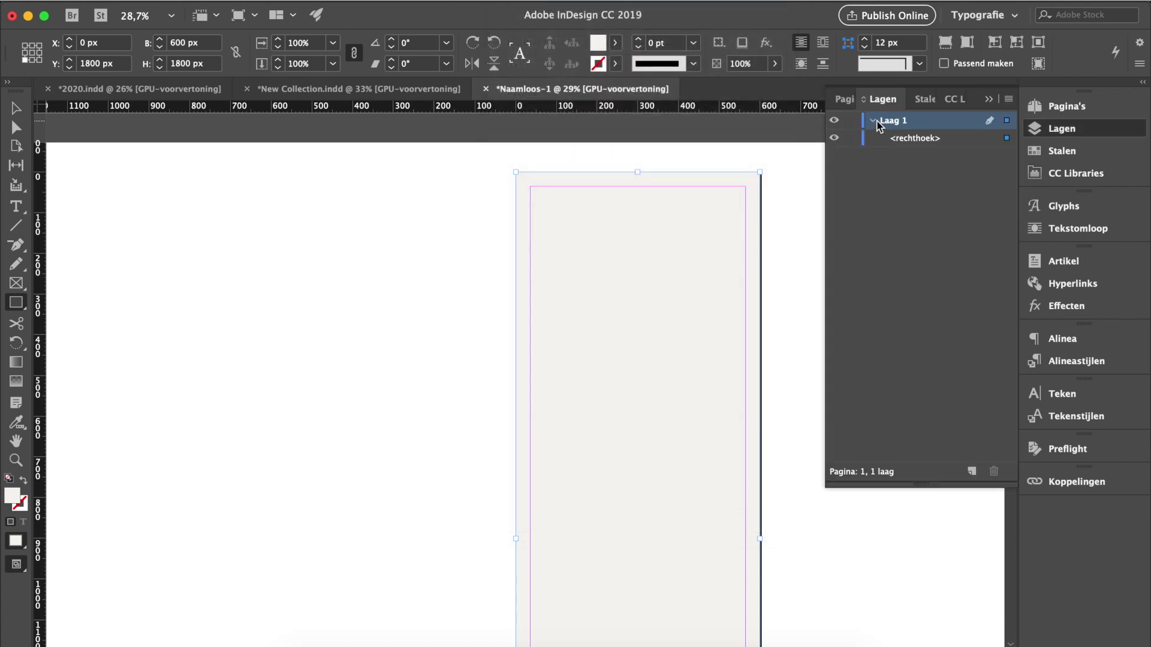
pyautogui.click(852, 137)
pyautogui.click(677, 267)
pyautogui.click(651, 357)
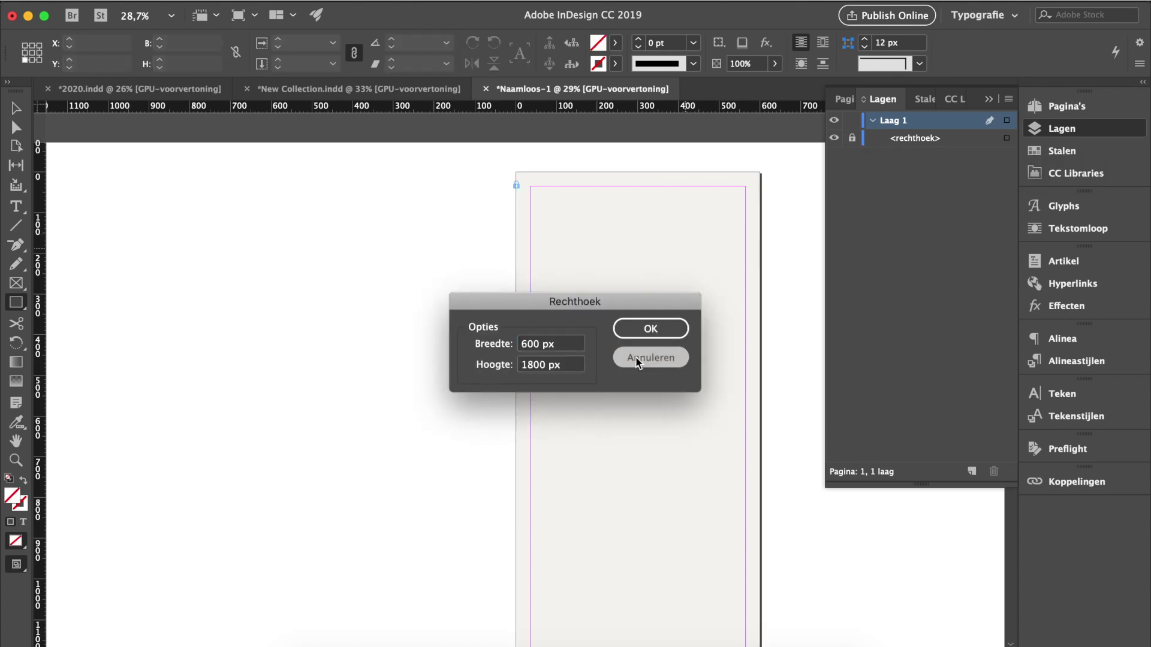
# - Verify with the Selection tool that the locked background can no longer be selected
pyautogui.click(22, 118)
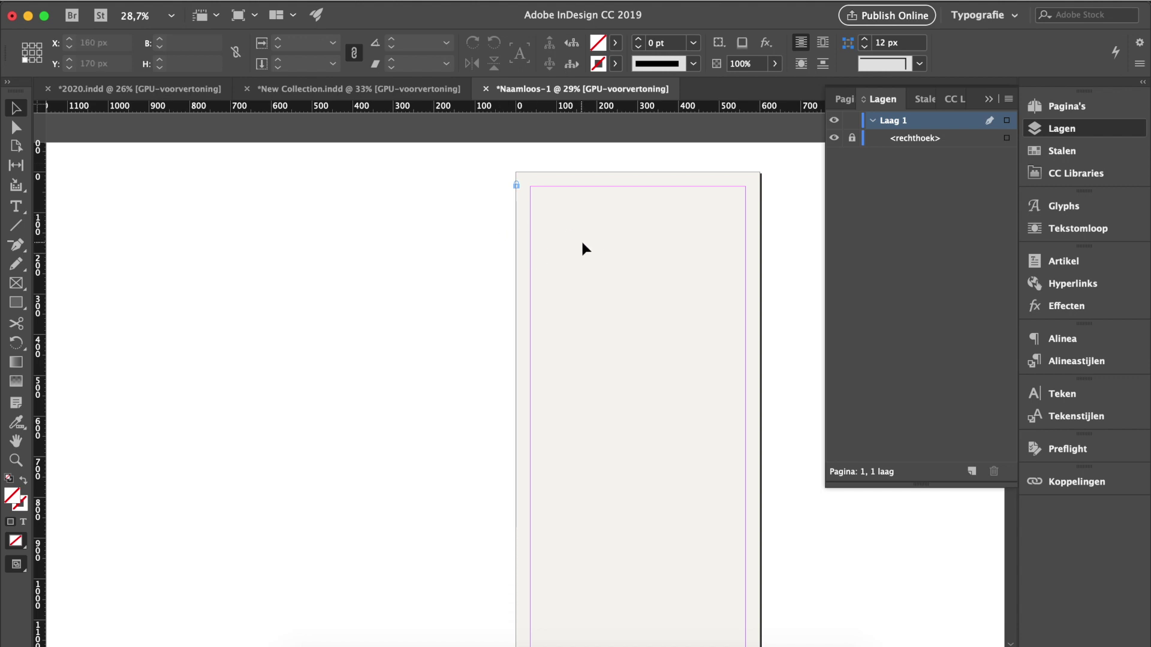
pyautogui.moveTo(642, 237); pyautogui.dragTo(608, 464)
pyautogui.moveTo(653, 270); pyautogui.dragTo(450, 327)
pyautogui.moveTo(634, 250); pyautogui.dragTo(413, 290)
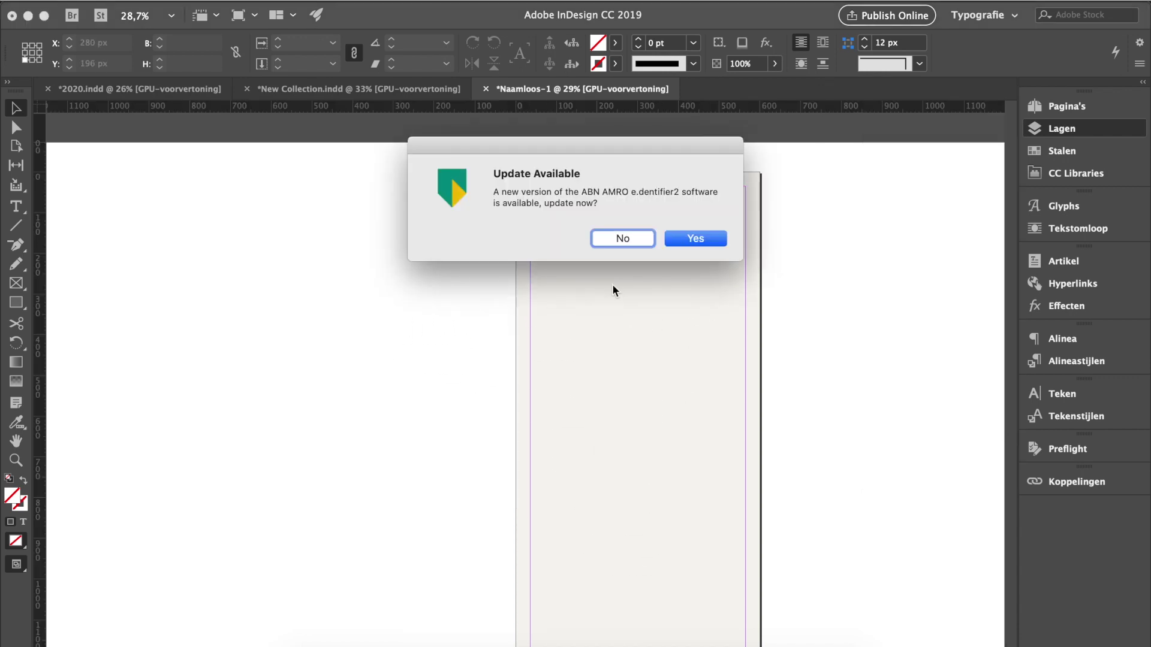
pyautogui.click(621, 244)
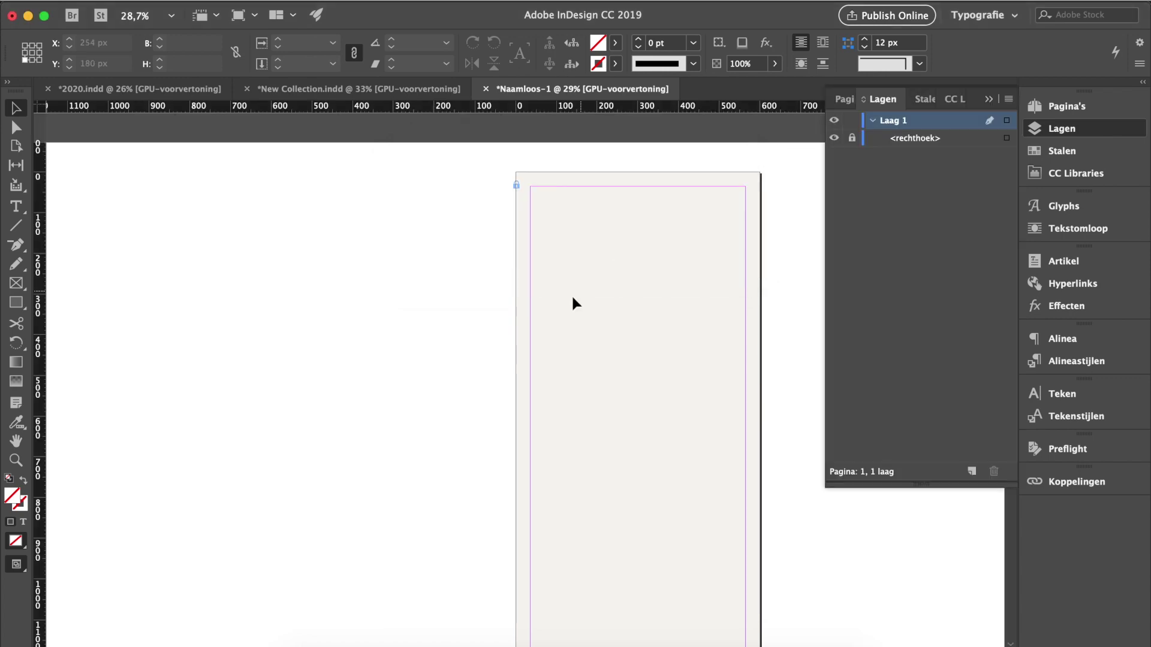
# - In Finder, browse through Tijdelijk, 1. Electric Jewelry, 3. Photo and Campaigns to La Perla
pyautogui.click(312, 642)
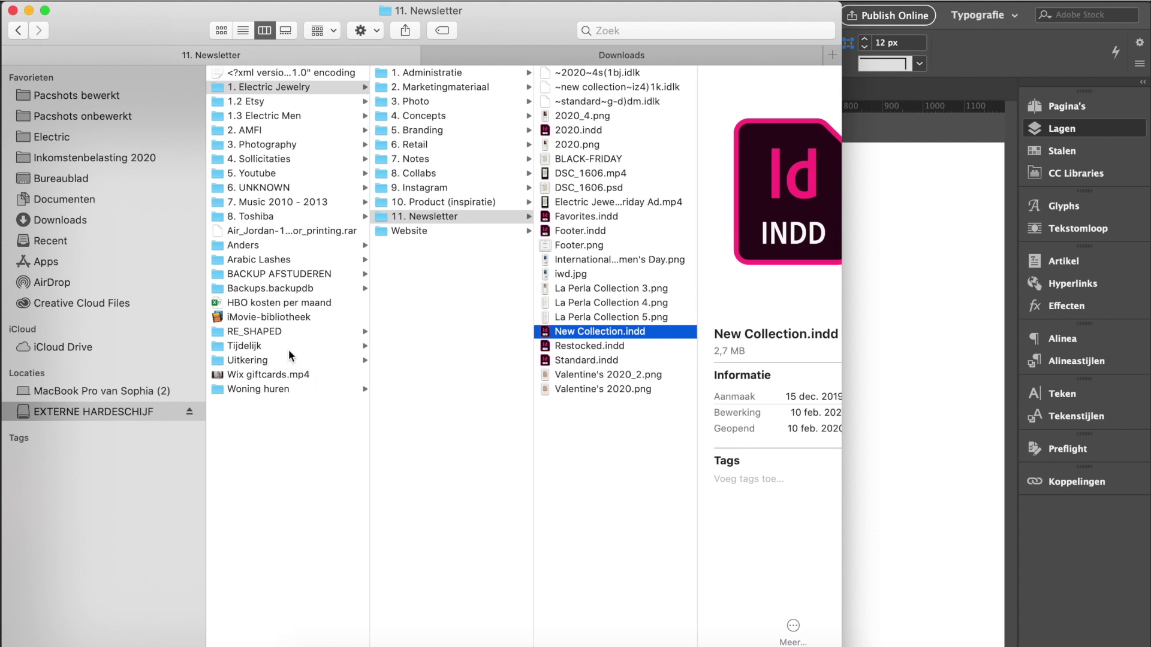
pyautogui.click(289, 348)
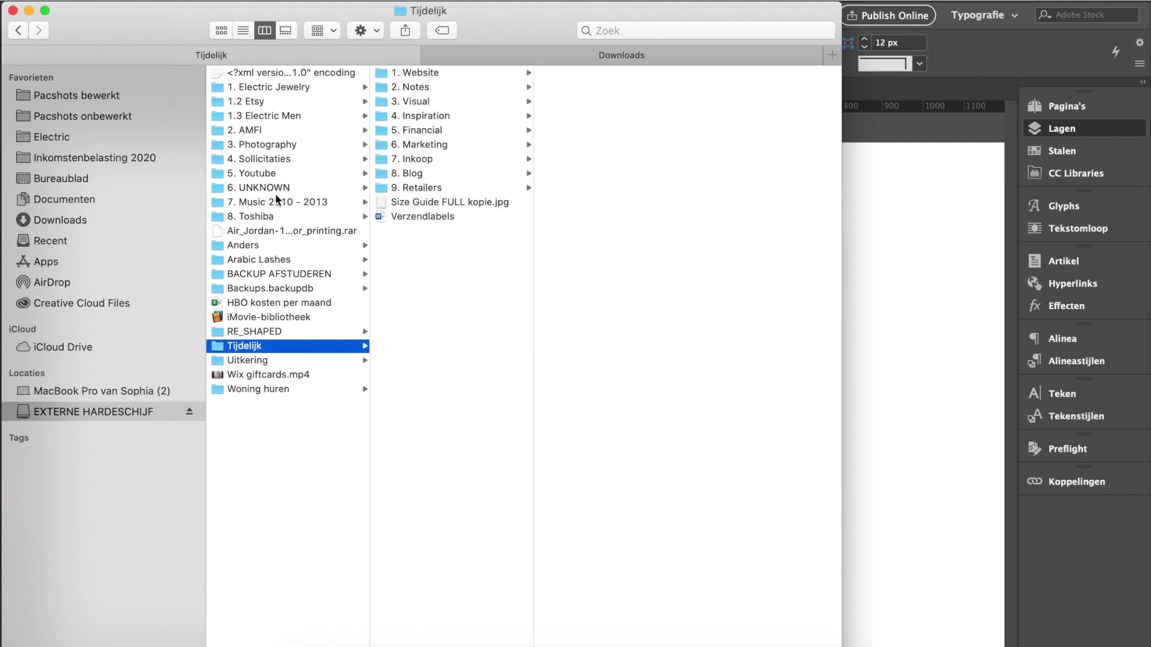
pyautogui.click(276, 87)
pyautogui.click(432, 102)
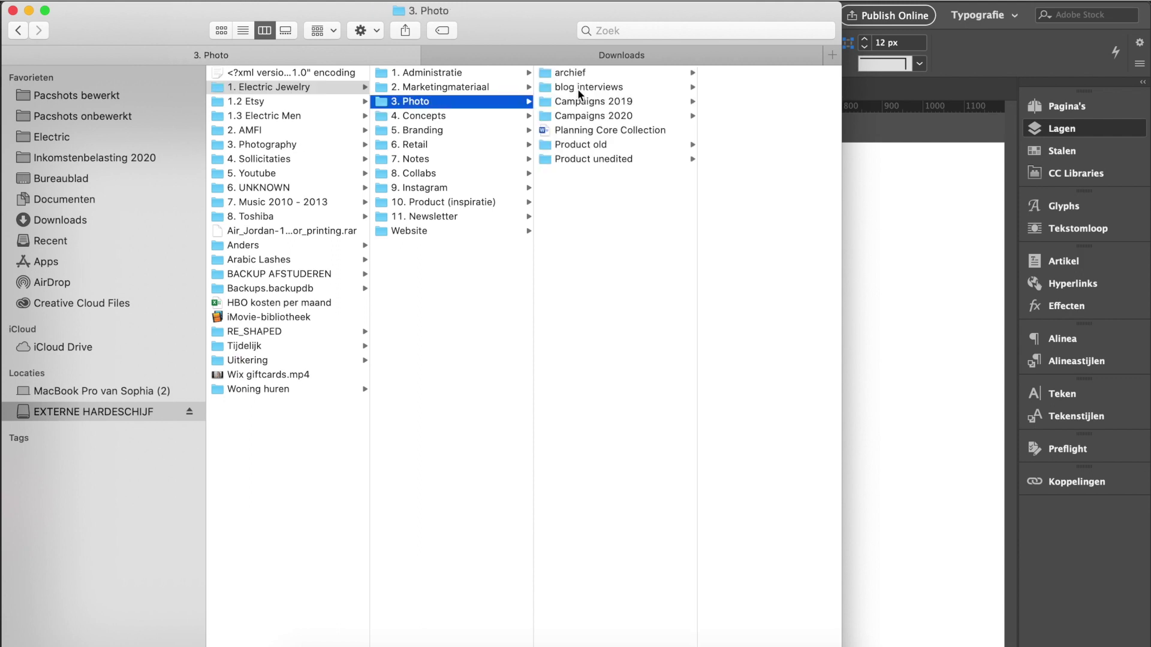
pyautogui.click(578, 102)
pyautogui.click(544, 115)
pyautogui.click(707, 74)
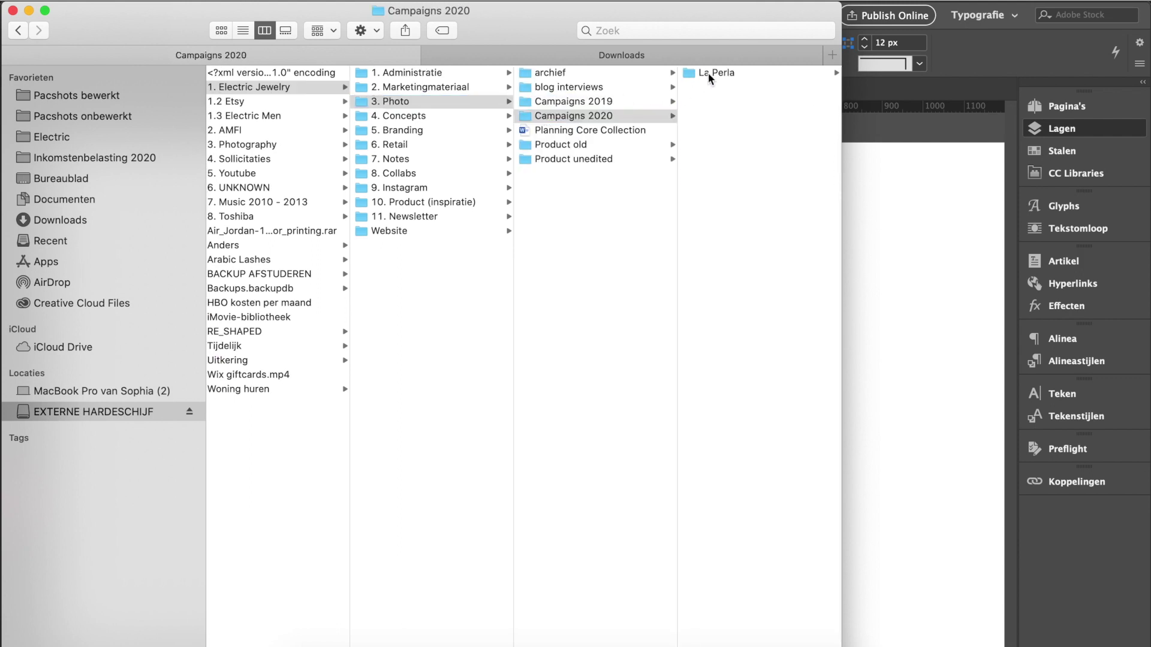
# - Preview the La Perla photos and drag 0025.jpg toward the InDesign page
pyautogui.click(707, 73)
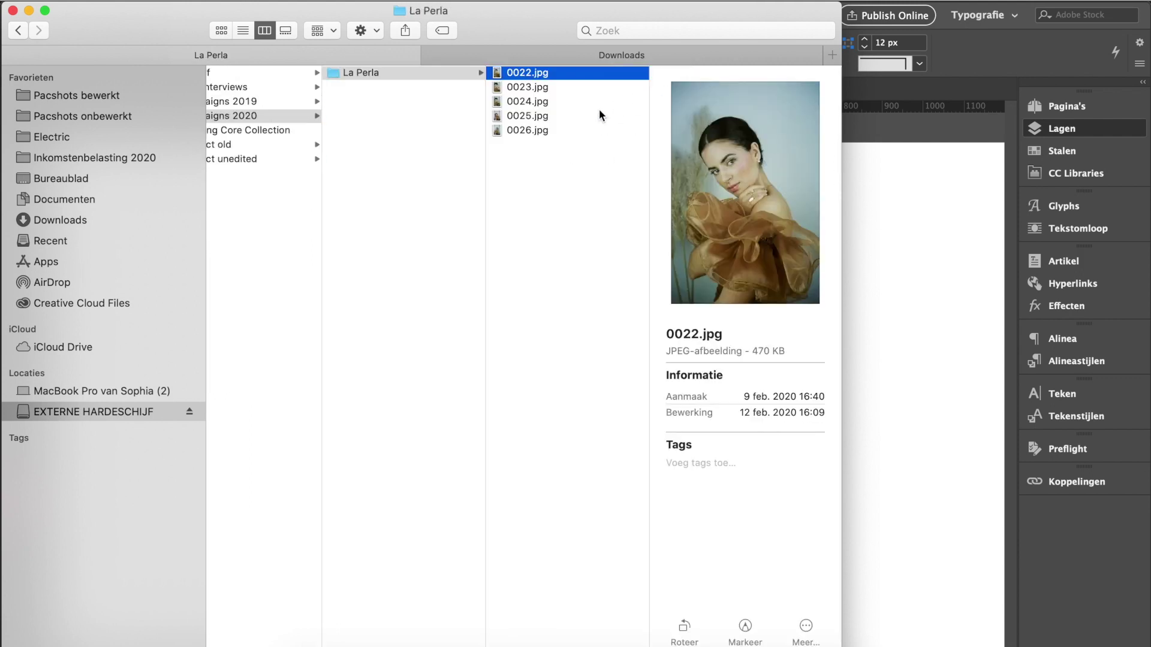
pyautogui.click(563, 130)
pyautogui.click(557, 117)
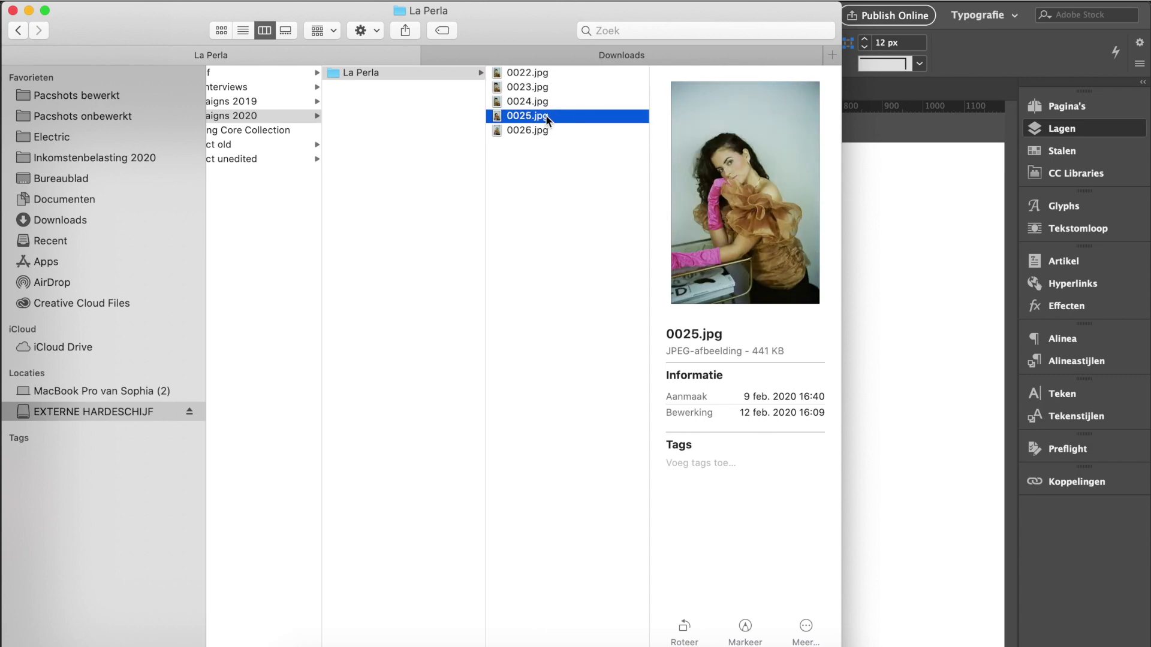
pyautogui.moveTo(537, 116); pyautogui.dragTo(946, 224)
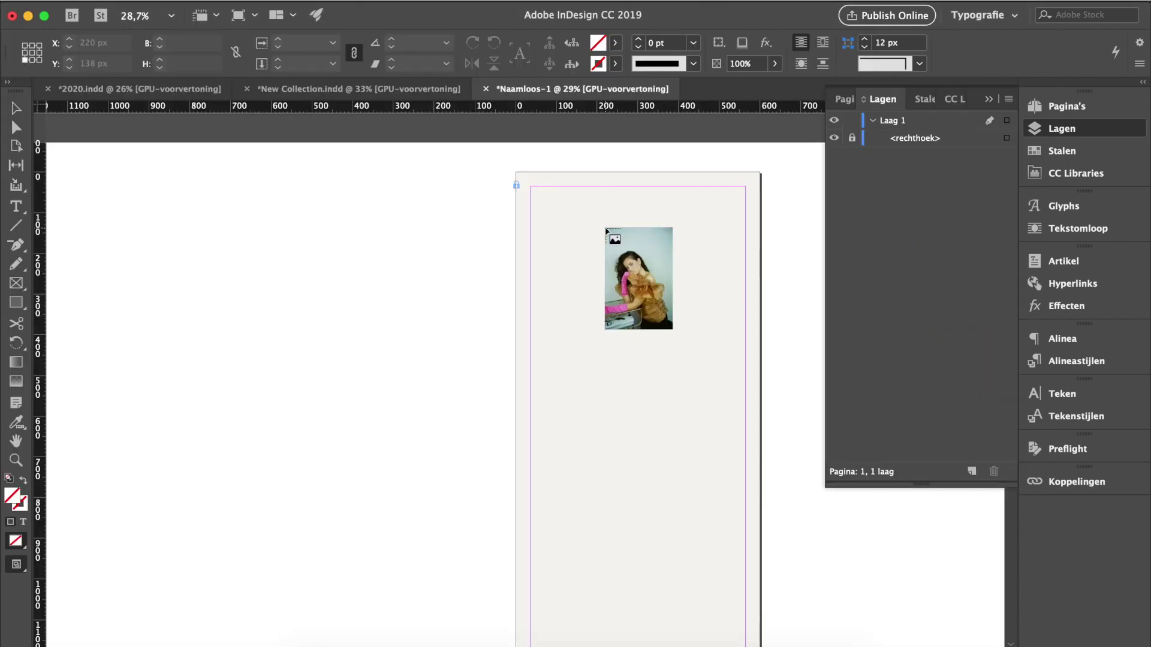
# - Place 0025.jpg at the page top scaled to about 351 × 526 px, then return to New Collection
pyautogui.moveTo(603, 226); pyautogui.dragTo(607, 229)
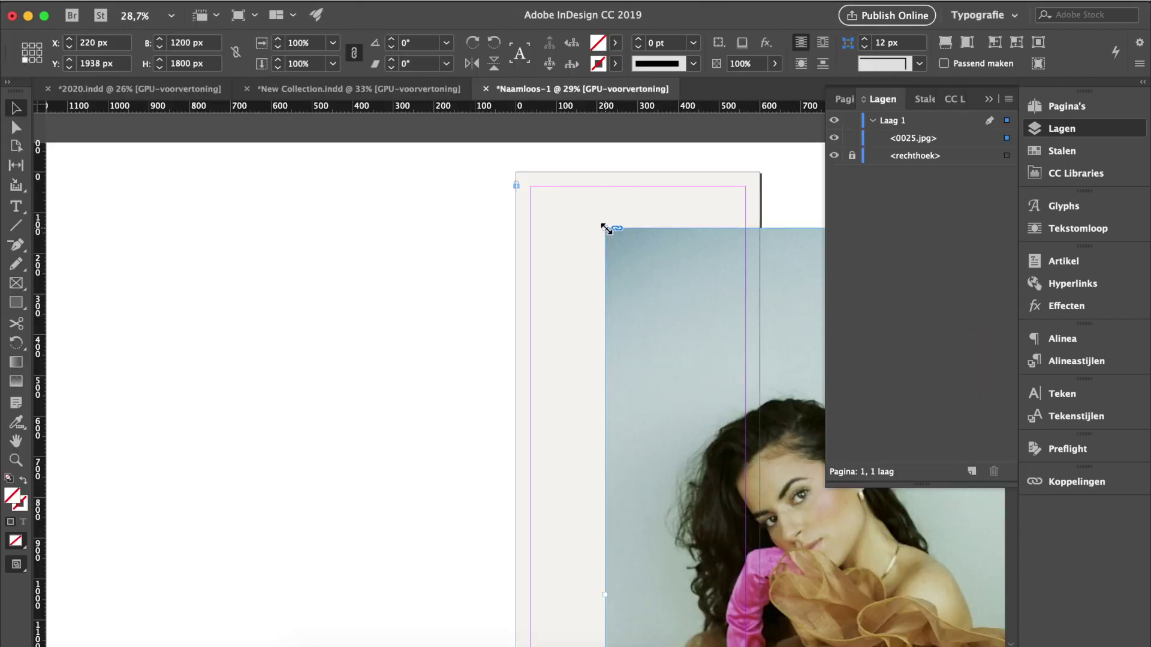
pyautogui.moveTo(653, 261); pyautogui.dragTo(329, 236)
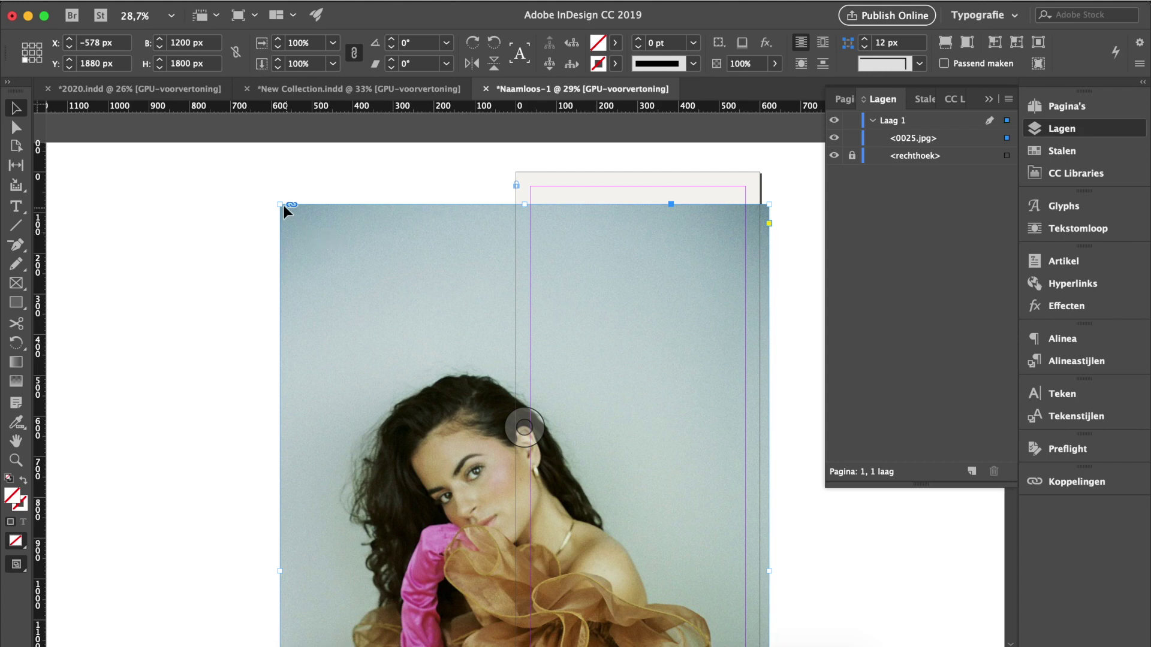
pyautogui.moveTo(281, 205); pyautogui.dragTo(581, 271)
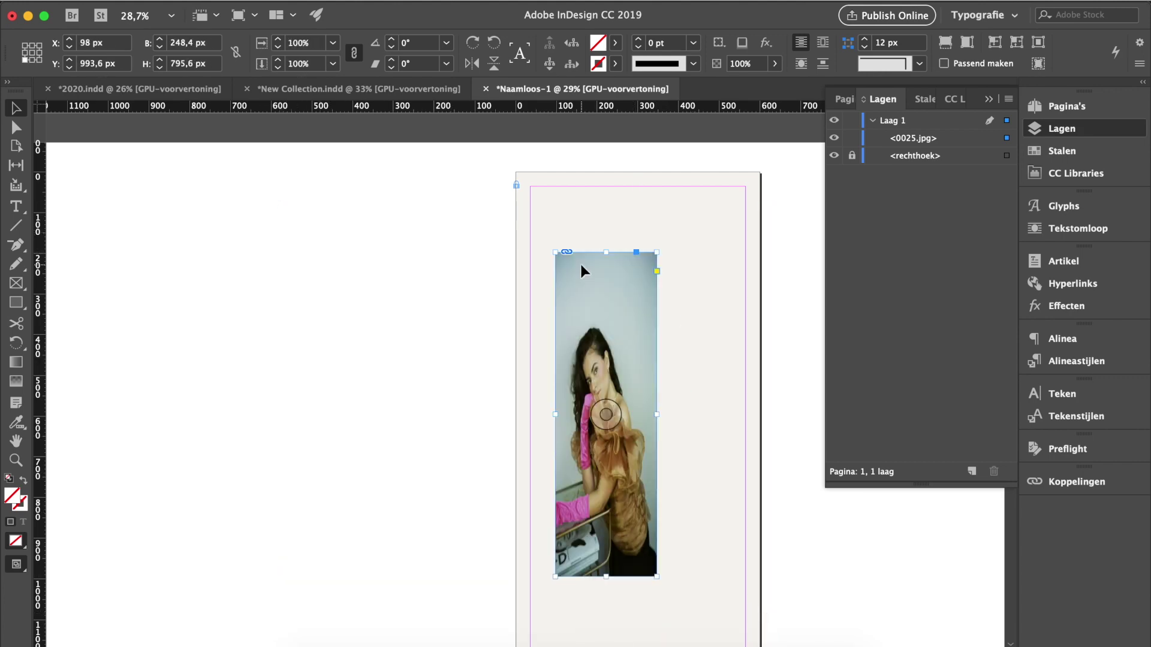
pyautogui.press('super+z')
pyautogui.press('super+z')
pyautogui.scroll(-2, 588, 426)
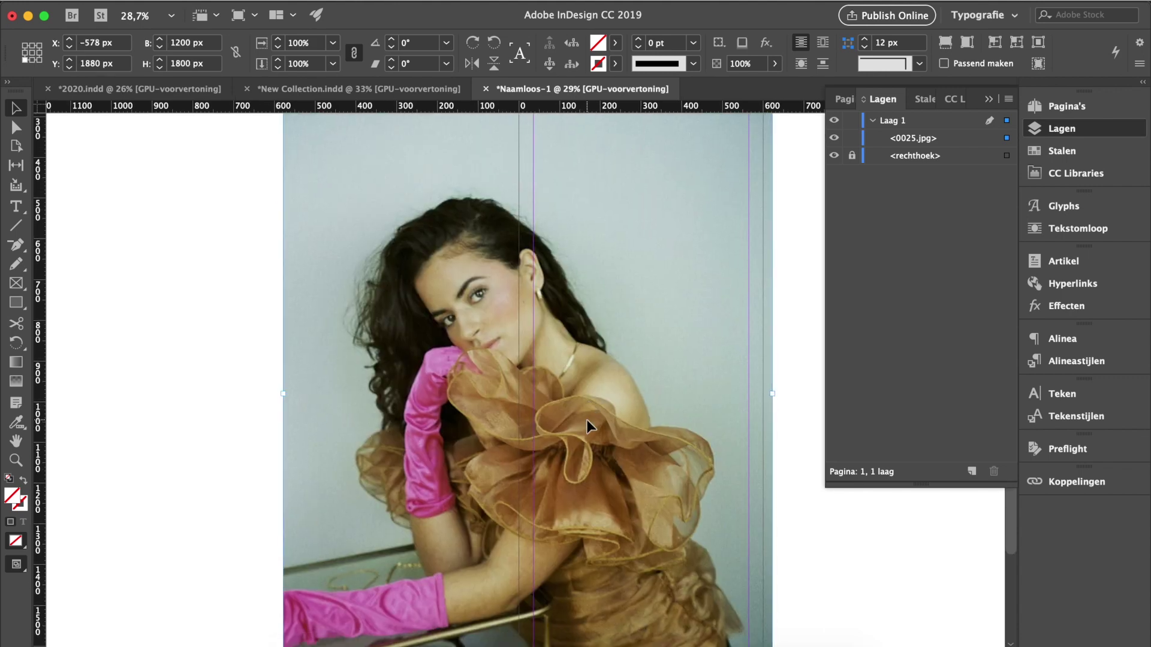
pyautogui.scroll(2, 487, 348)
pyautogui.moveTo(279, 204); pyautogui.dragTo(530, 456)
pyautogui.moveTo(555, 494); pyautogui.dragTo(537, 231)
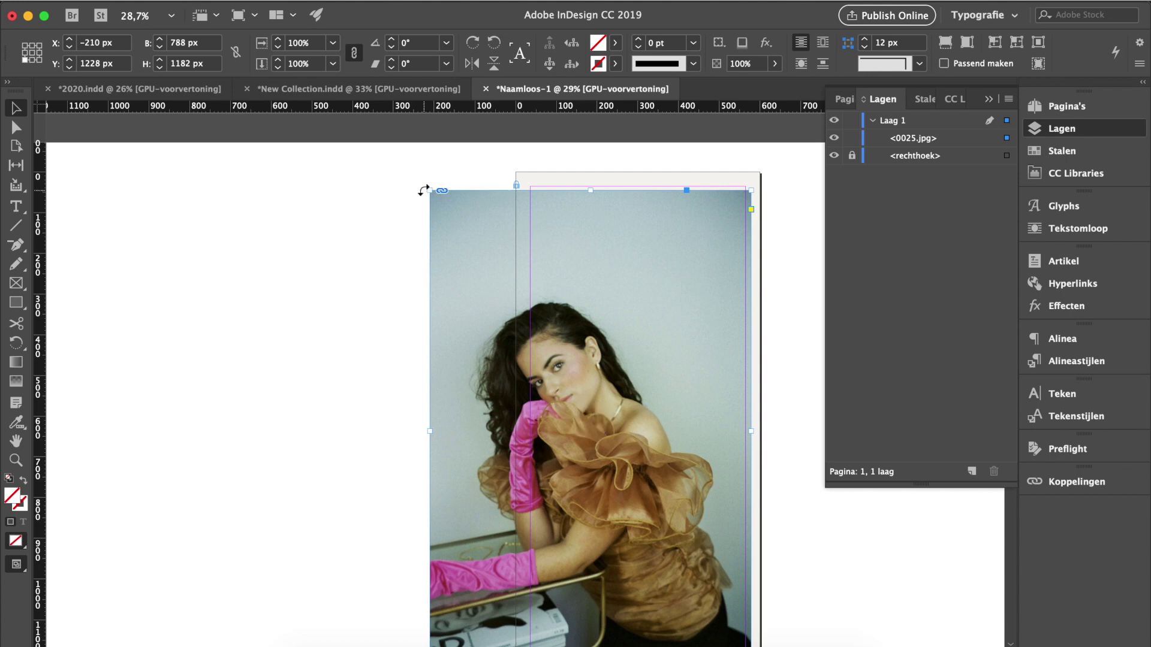
pyautogui.moveTo(428, 190); pyautogui.dragTo(619, 217)
pyautogui.moveTo(558, 187); pyautogui.dragTo(604, 235)
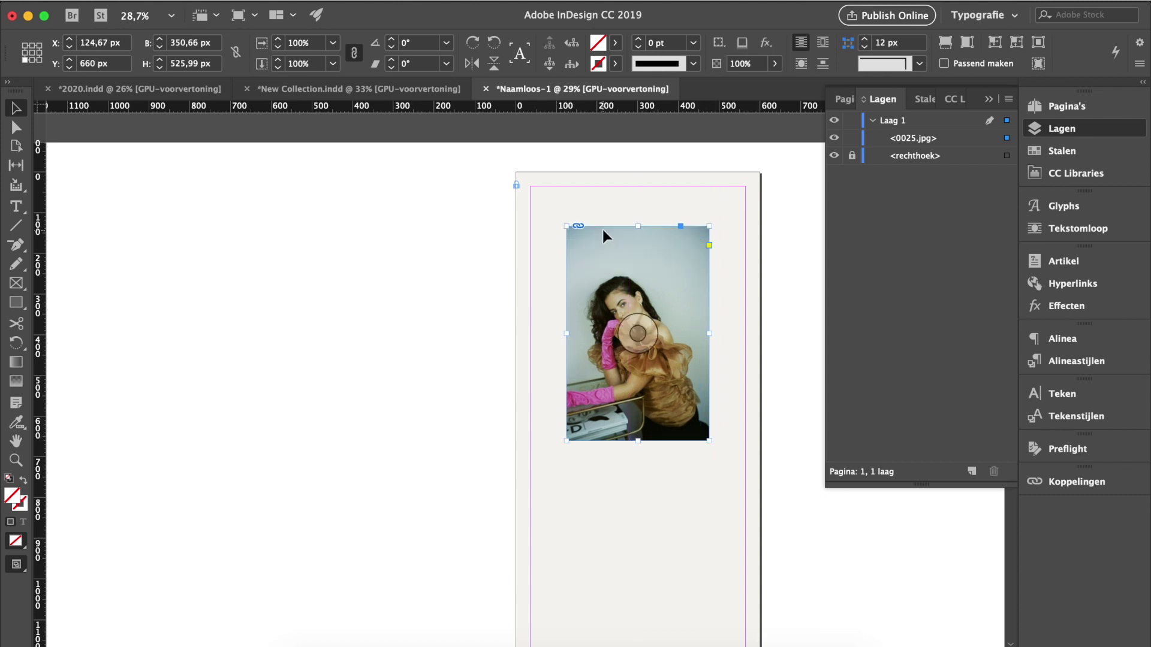
pyautogui.click(438, 253)
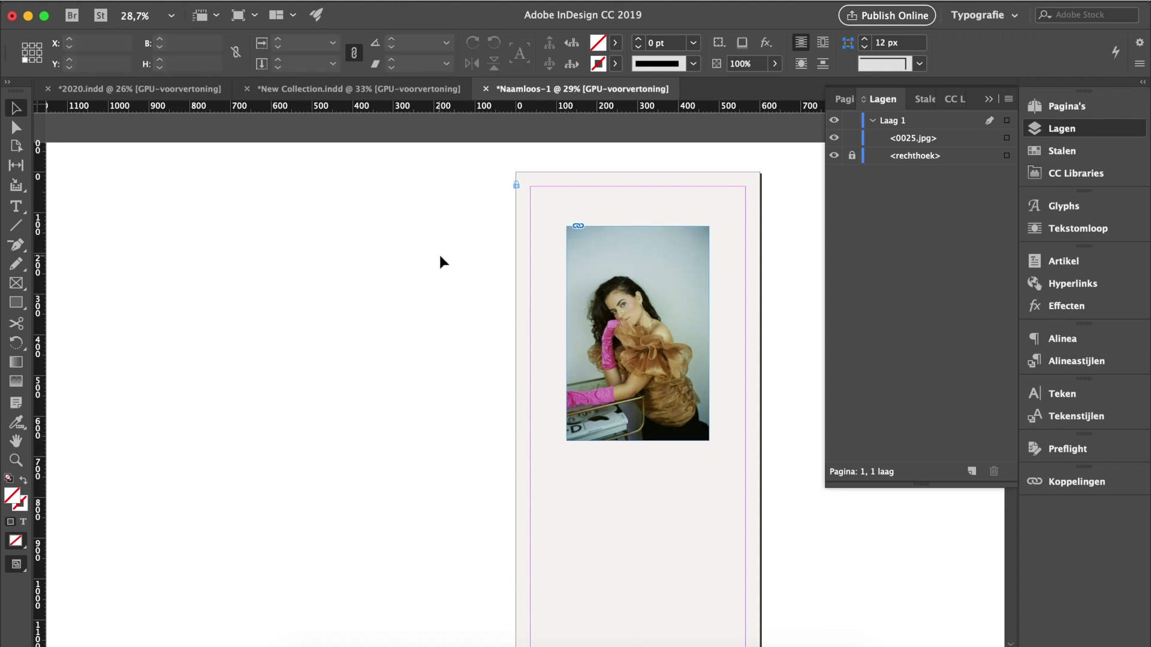
pyautogui.click(408, 87)
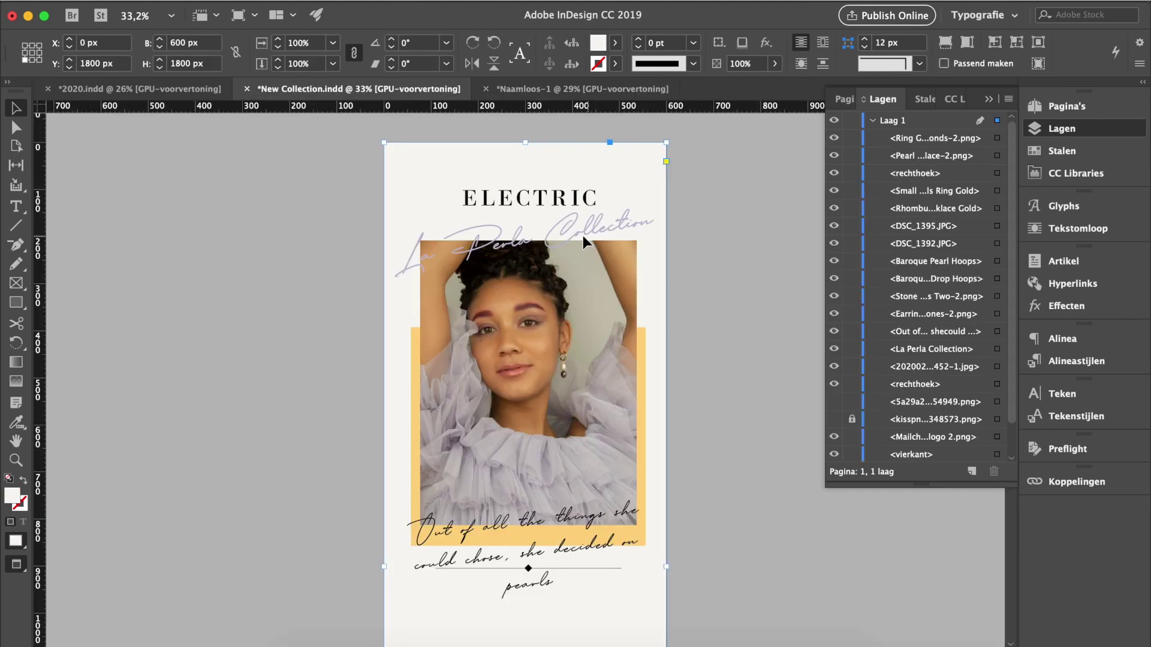
# - Select the ELECTRIC logo frame in New Collection
pyautogui.click(510, 196)
pyautogui.click(509, 196)
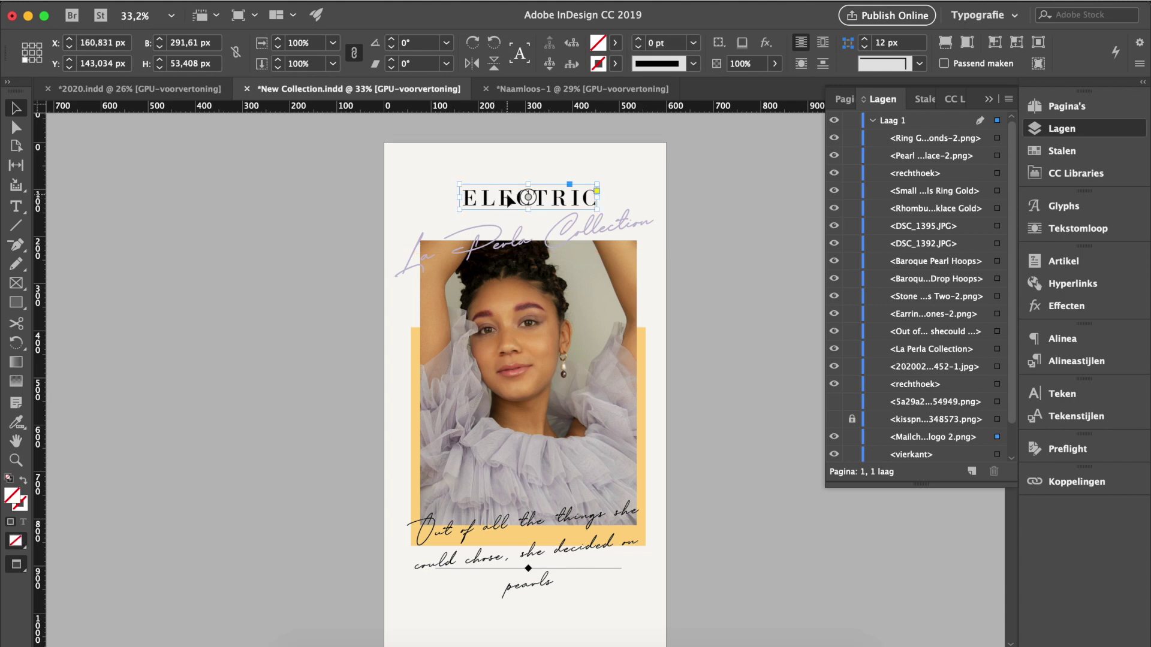
pyautogui.press('Escape')
pyautogui.click(331, 311)
pyautogui.click(483, 198)
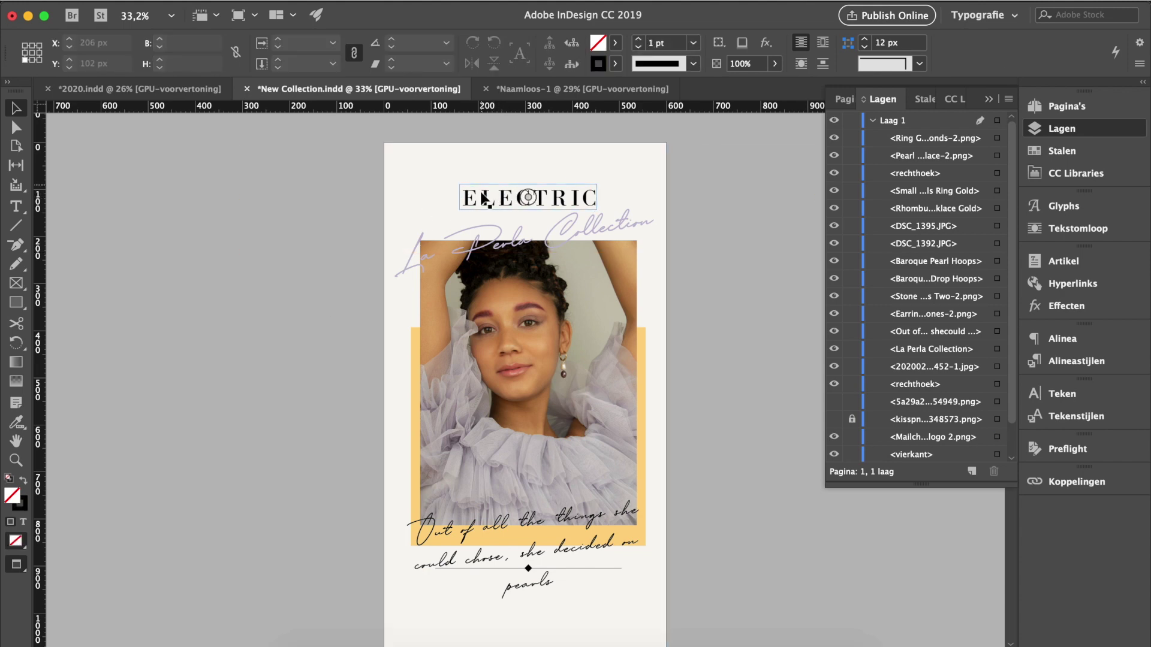
pyautogui.click(483, 197)
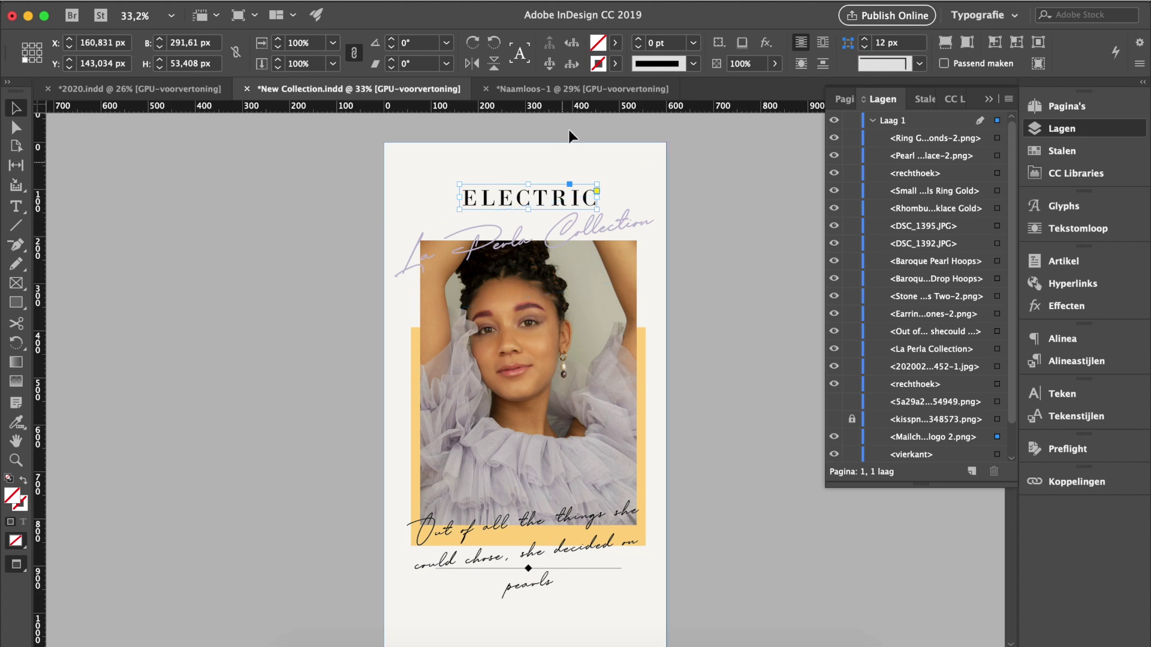
# - Switch to Naamloos-1 and set the screen mode to Preview
pyautogui.click(575, 91)
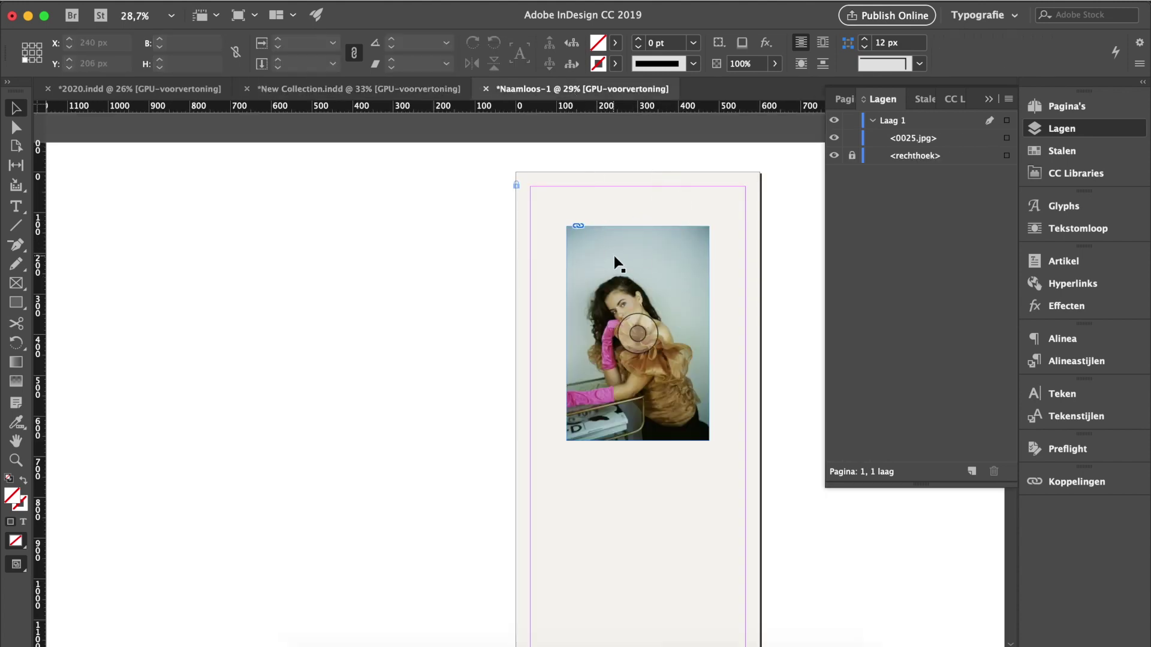
pyautogui.click(500, 2)
pyautogui.moveTo(466, 1)
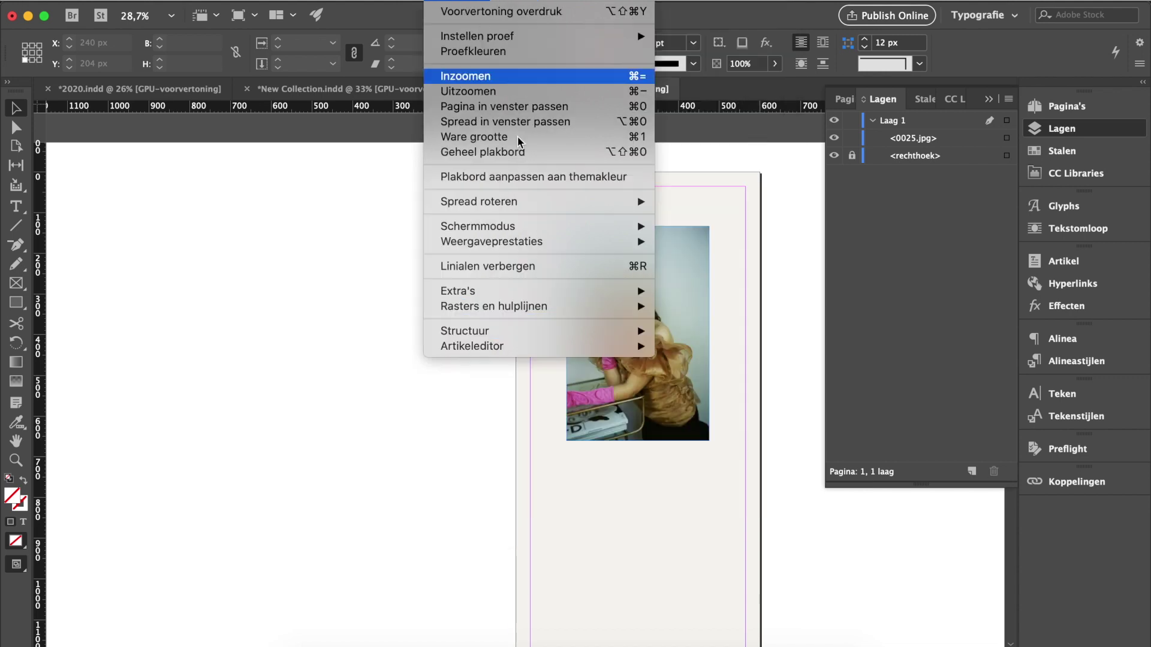
pyautogui.moveTo(514, 226)
pyautogui.click(699, 243)
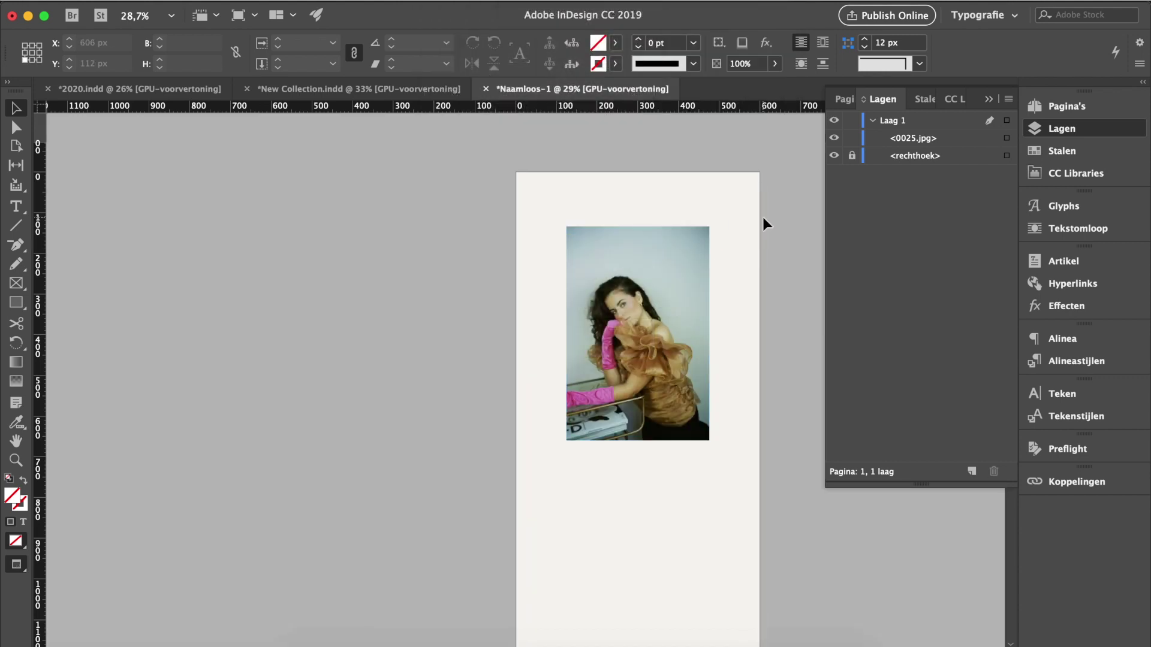
pyautogui.scroll(-1, 763, 218)
# - Paste the ELECTRIC logo centred at the page top and nudge the photo below it
pyautogui.press('super+v')
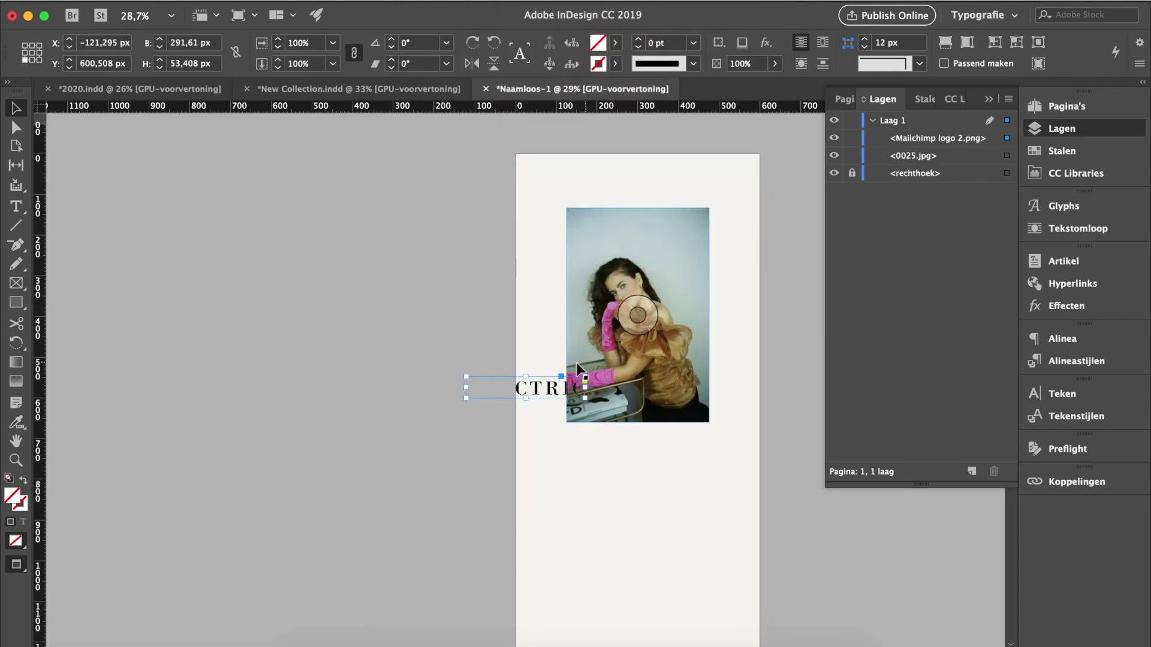
pyautogui.moveTo(538, 387); pyautogui.dragTo(664, 193)
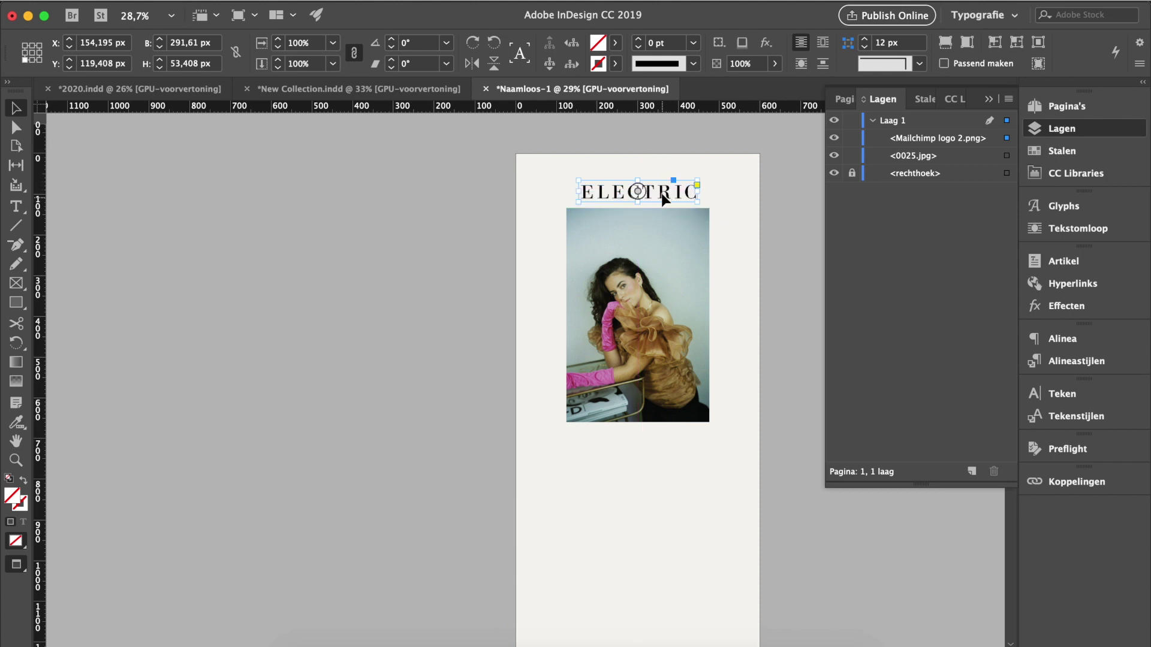
pyautogui.moveTo(656, 243); pyautogui.dragTo(657, 260)
pyautogui.click(128, 203)
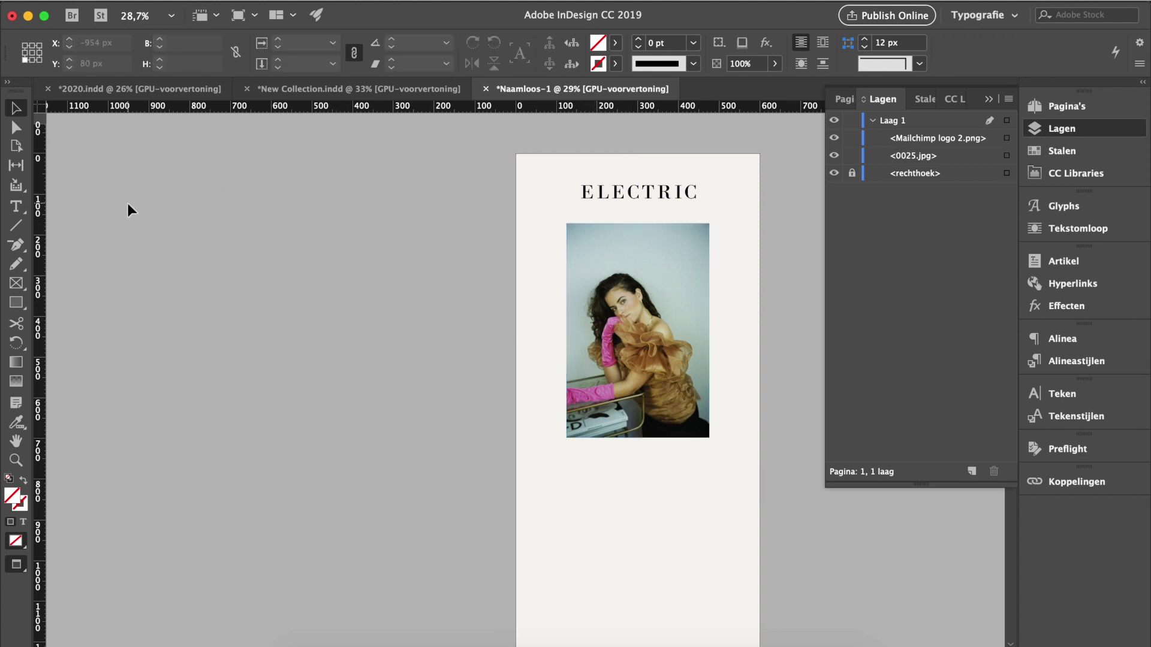
# - Draw a text frame under the logo and type the title in Holimount at 24 pt
pyautogui.moveTo(545, 208); pyautogui.dragTo(721, 267)
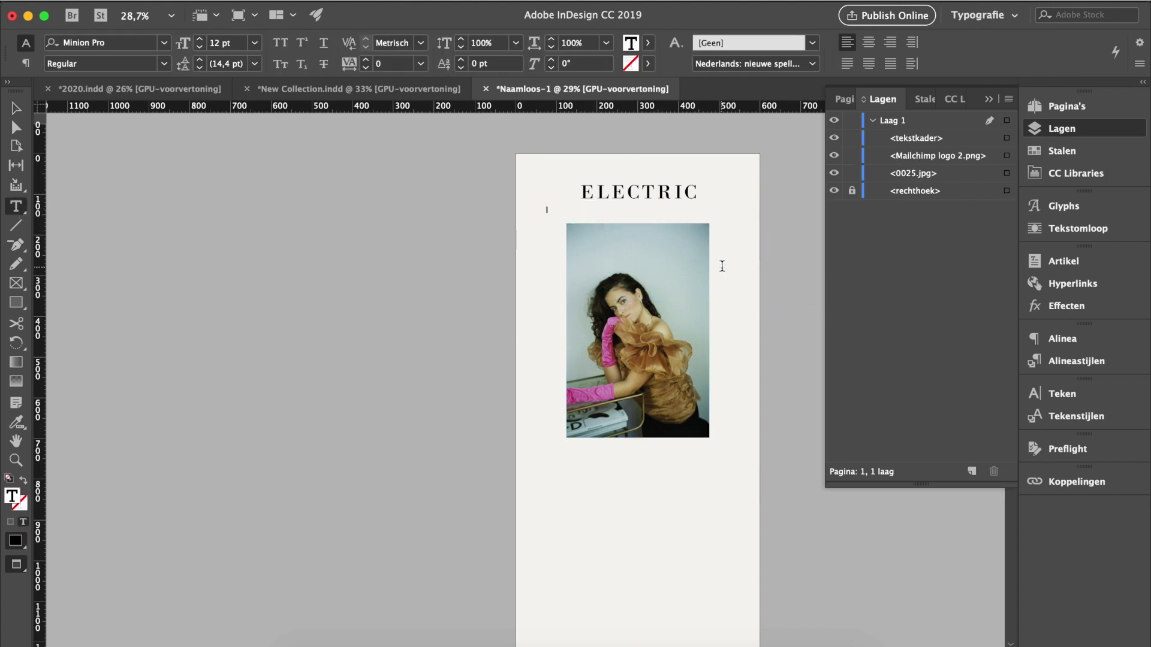
pyautogui.click(222, 37)
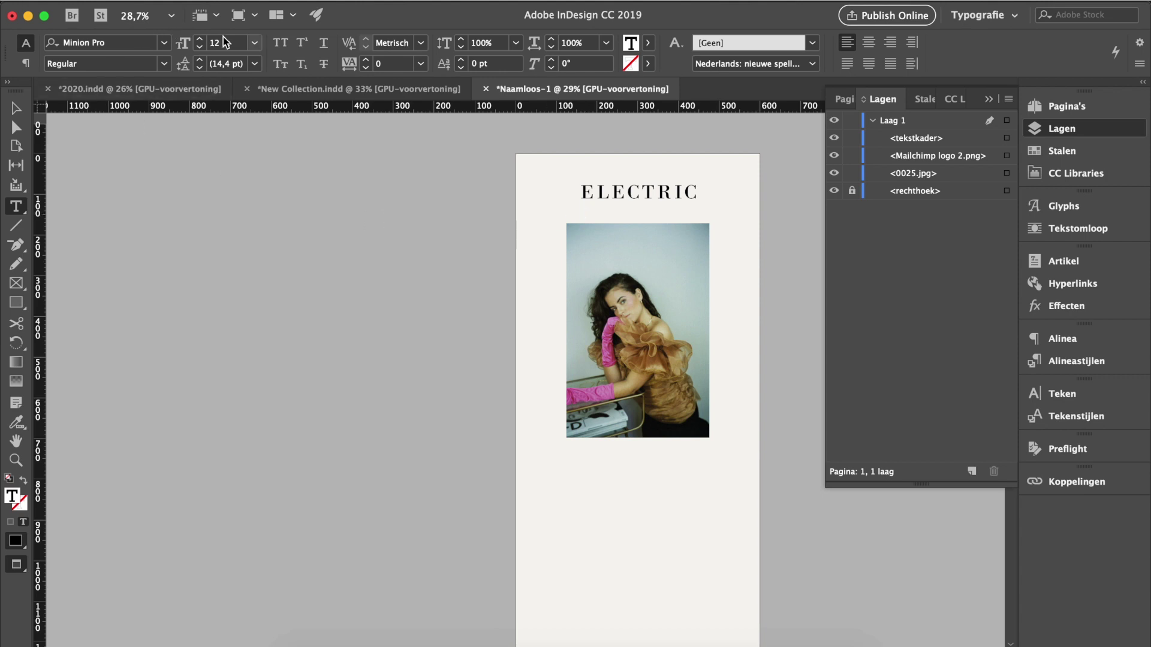
pyautogui.click(253, 43)
pyautogui.click(235, 207)
pyautogui.click(164, 44)
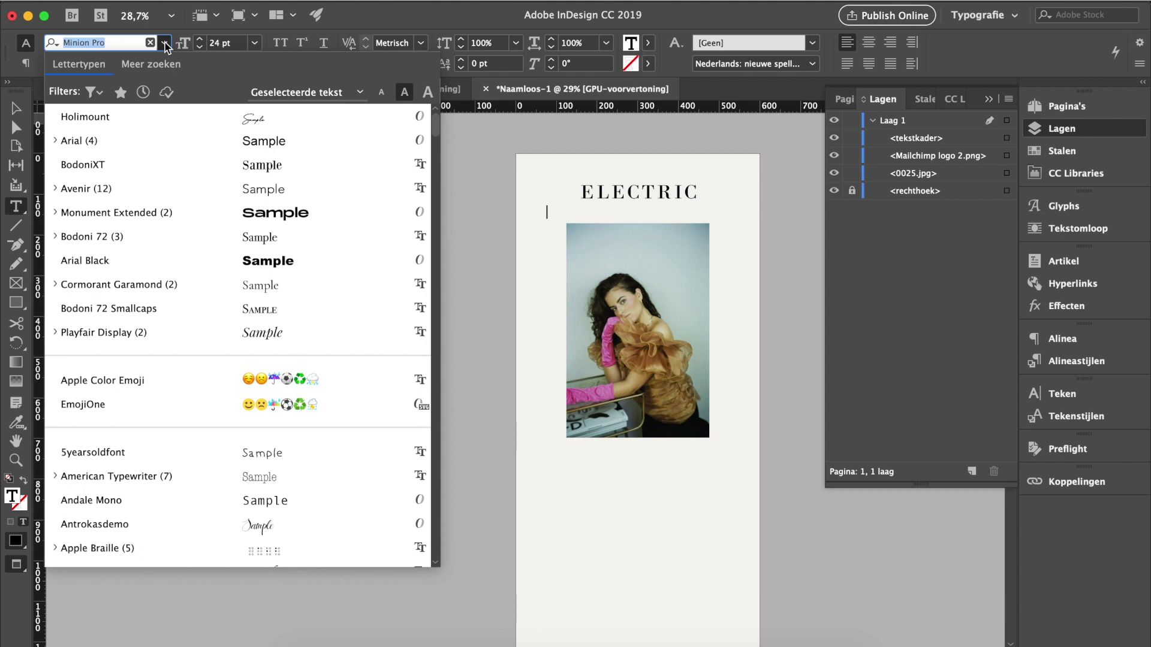
pyautogui.click(160, 117)
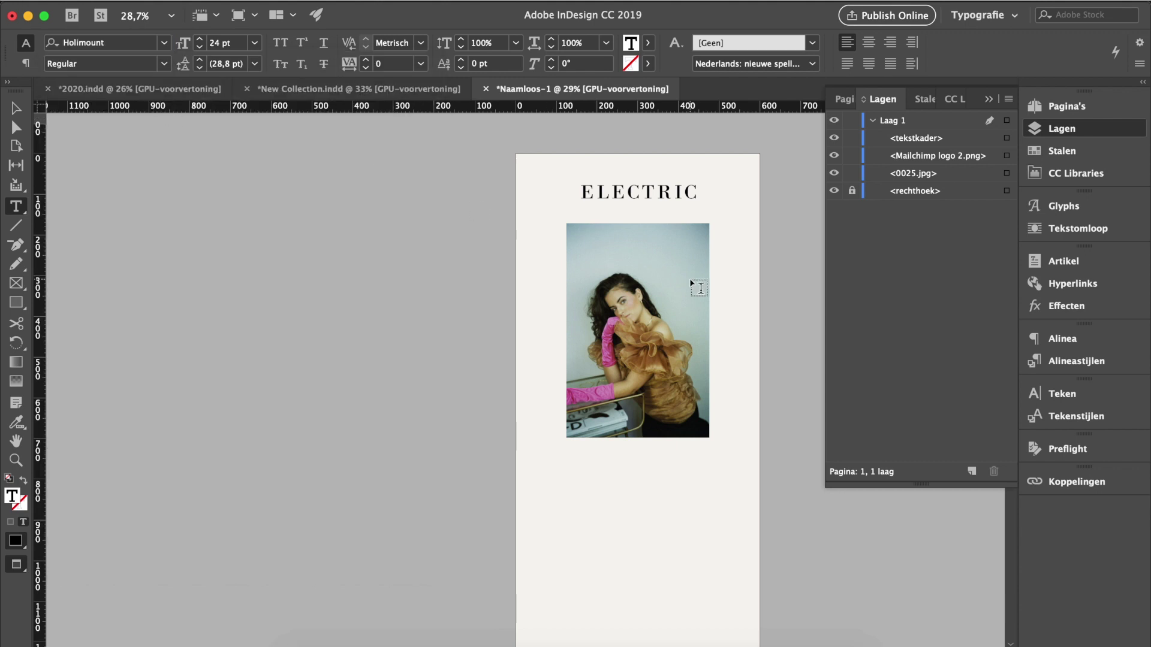
pyautogui.write('The')
# - Enlarge the "This is a title" text to 72 pt
pyautogui.moveTo(551, 213); pyautogui.dragTo(580, 214)
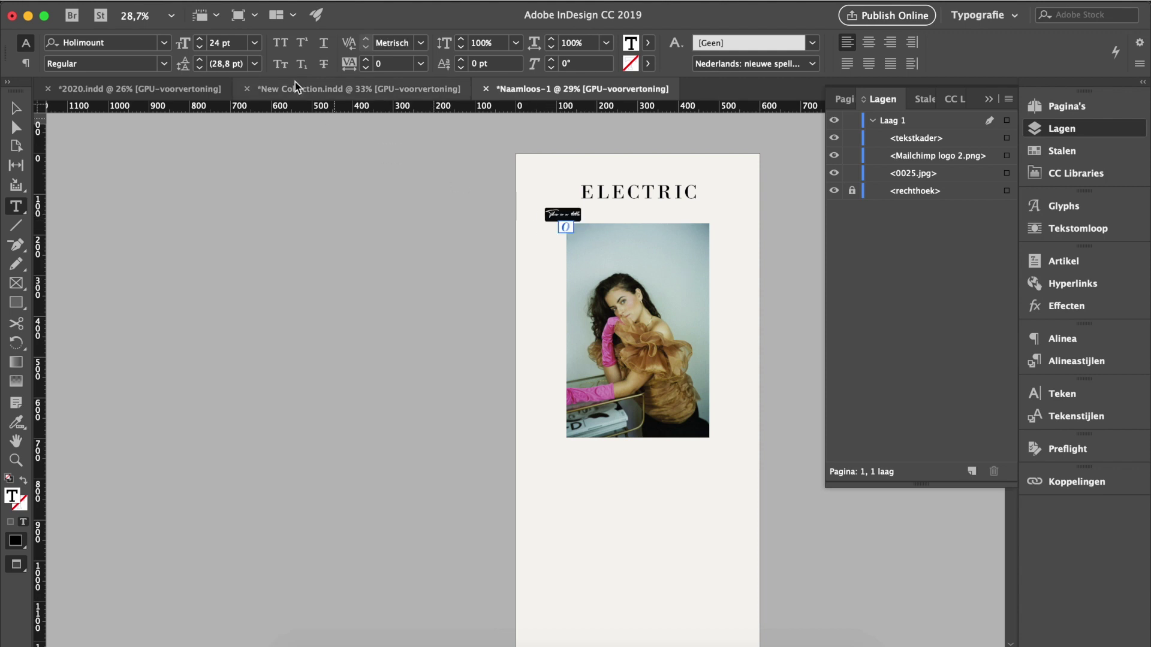
pyautogui.click(250, 42)
pyautogui.click(253, 43)
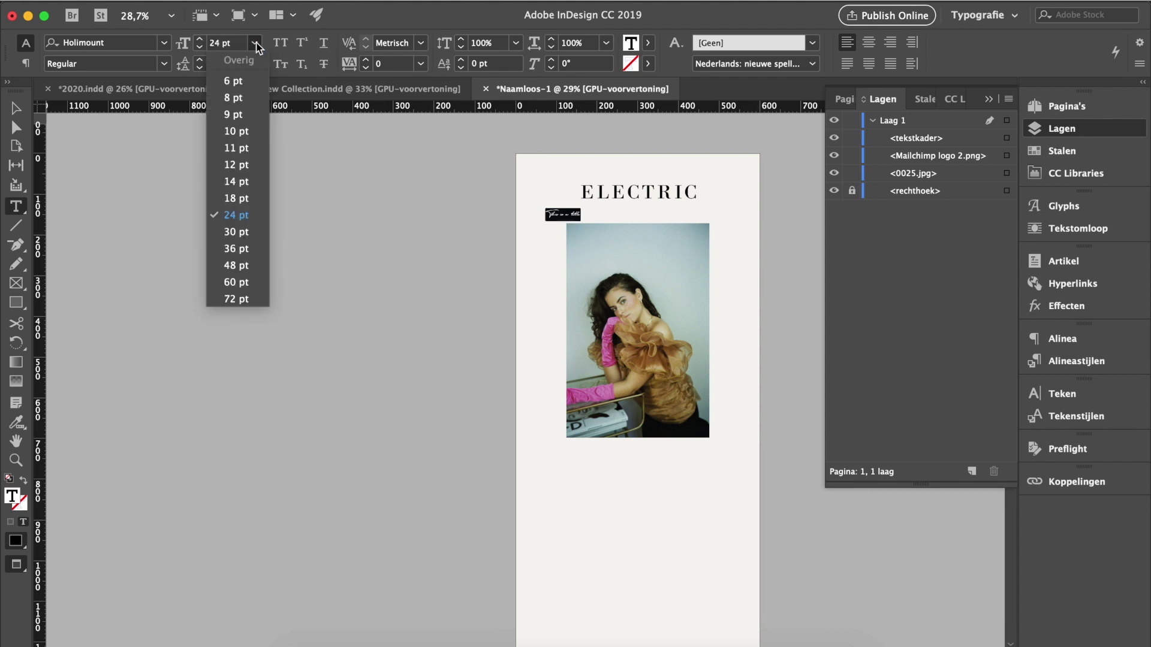
pyautogui.click(240, 260)
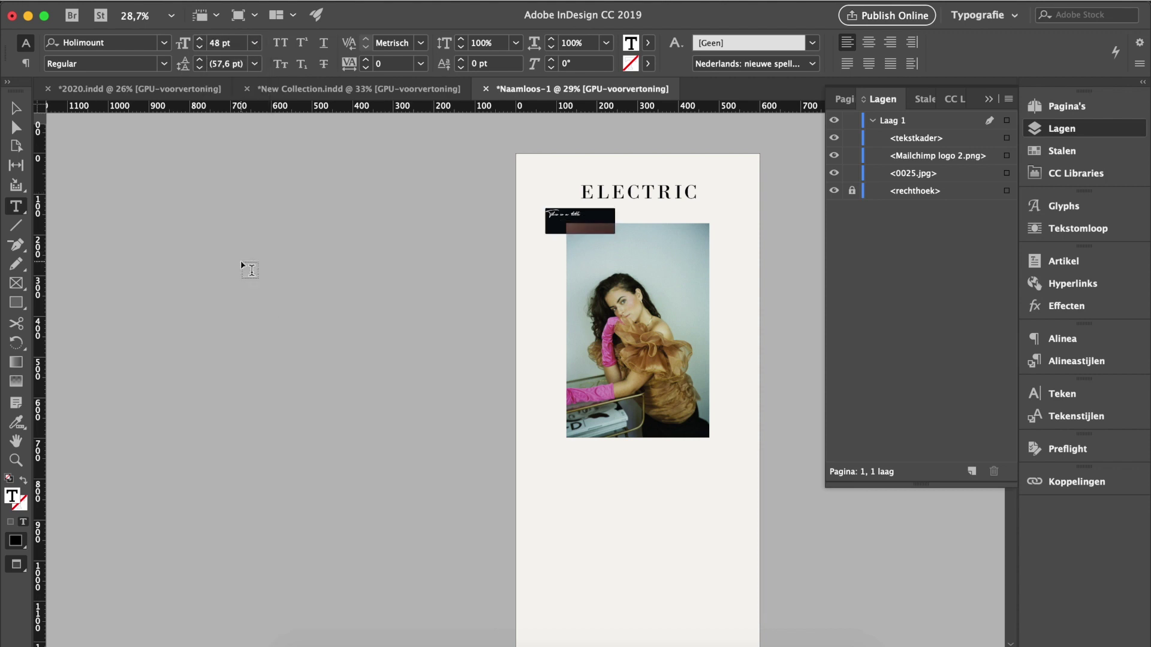
pyautogui.click(254, 43)
pyautogui.click(238, 298)
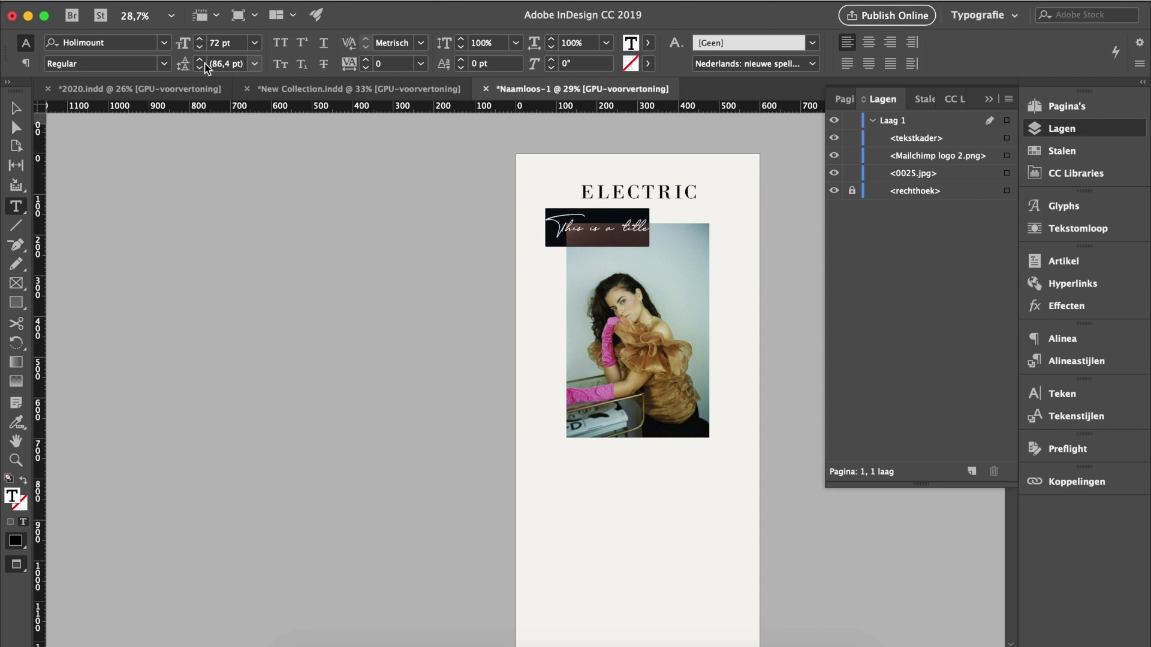
pyautogui.click(15, 107)
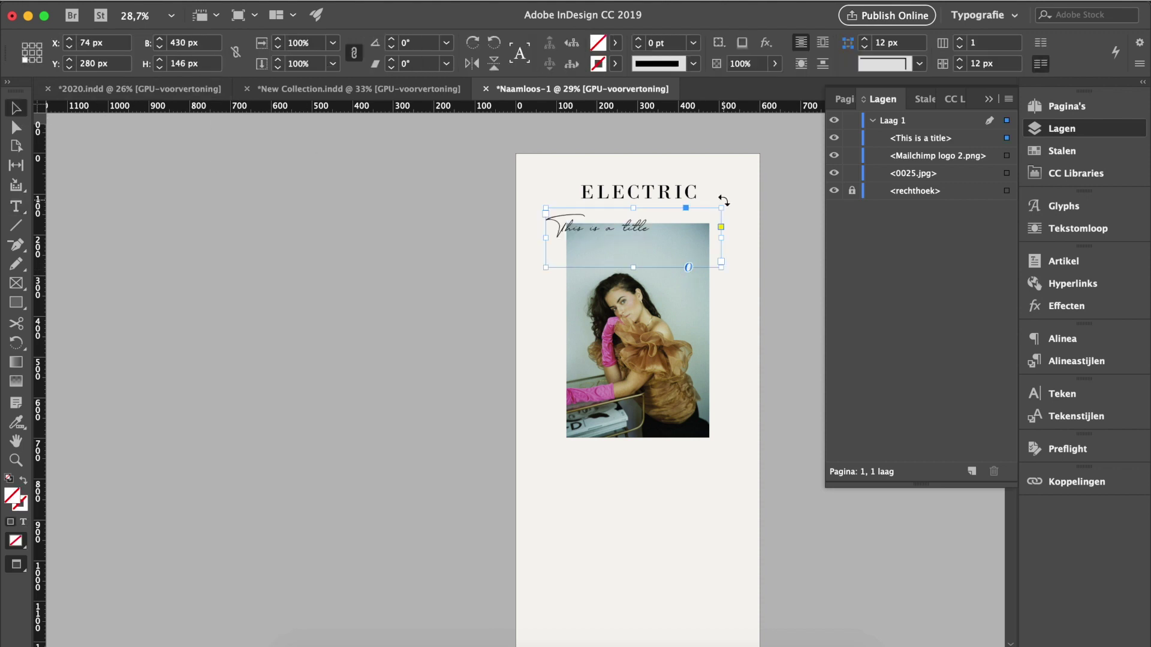
# - Rotate the title frame by 11° and move it over the photo's top edge
pyautogui.moveTo(723, 201); pyautogui.dragTo(699, 187)
pyautogui.moveTo(624, 224); pyautogui.dragTo(630, 246)
pyautogui.click(445, 265)
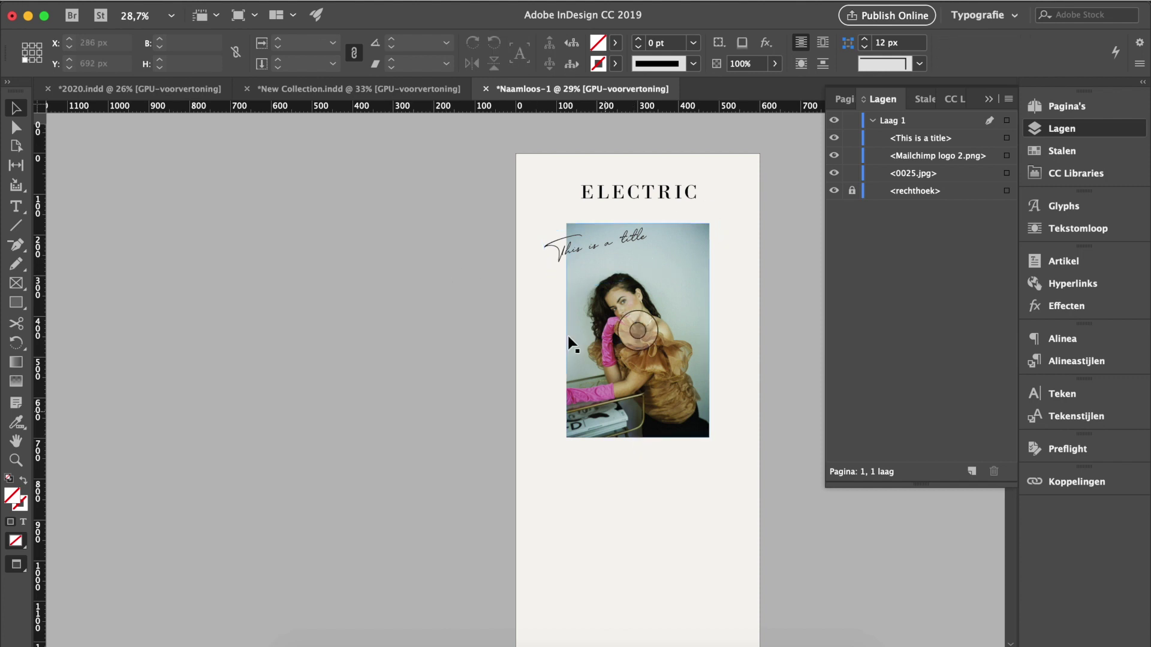
pyautogui.click(579, 241)
pyautogui.doubleClick(577, 251)
pyautogui.tripleClick(617, 231)
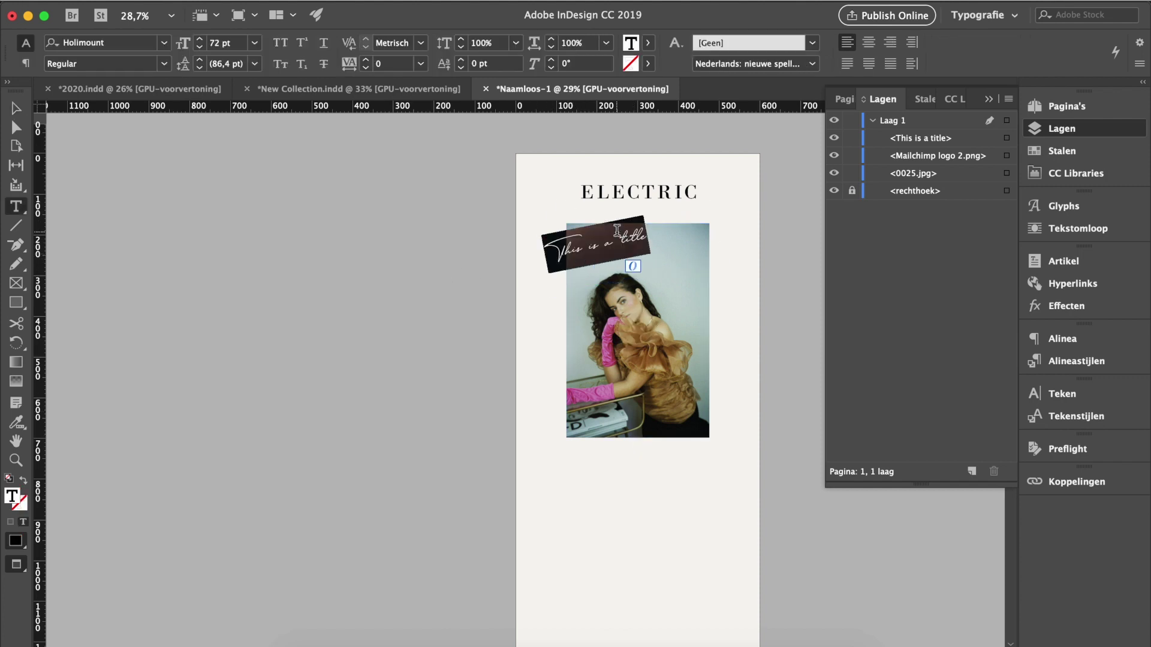
pyautogui.click(15, 108)
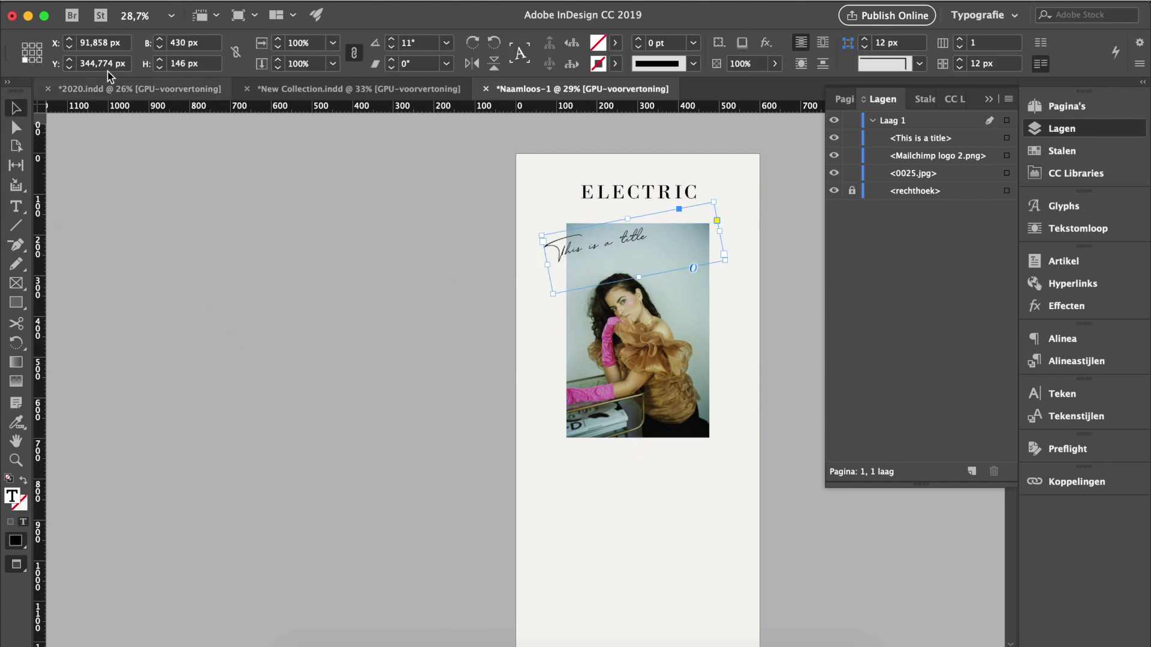
pyautogui.click(502, 319)
# - Inspect the yellow rectangle behind the photo in New Collection
pyautogui.scroll(-2, 503, 312)
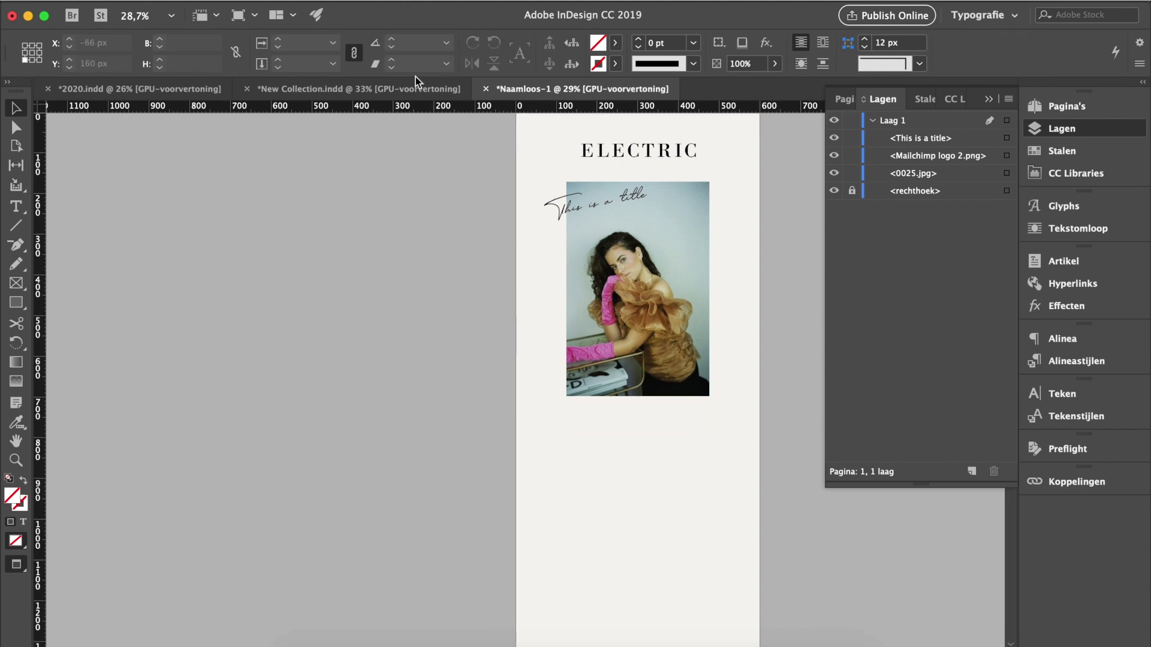
pyautogui.click(404, 88)
pyautogui.scroll(-2, 454, 467)
pyautogui.click(453, 466)
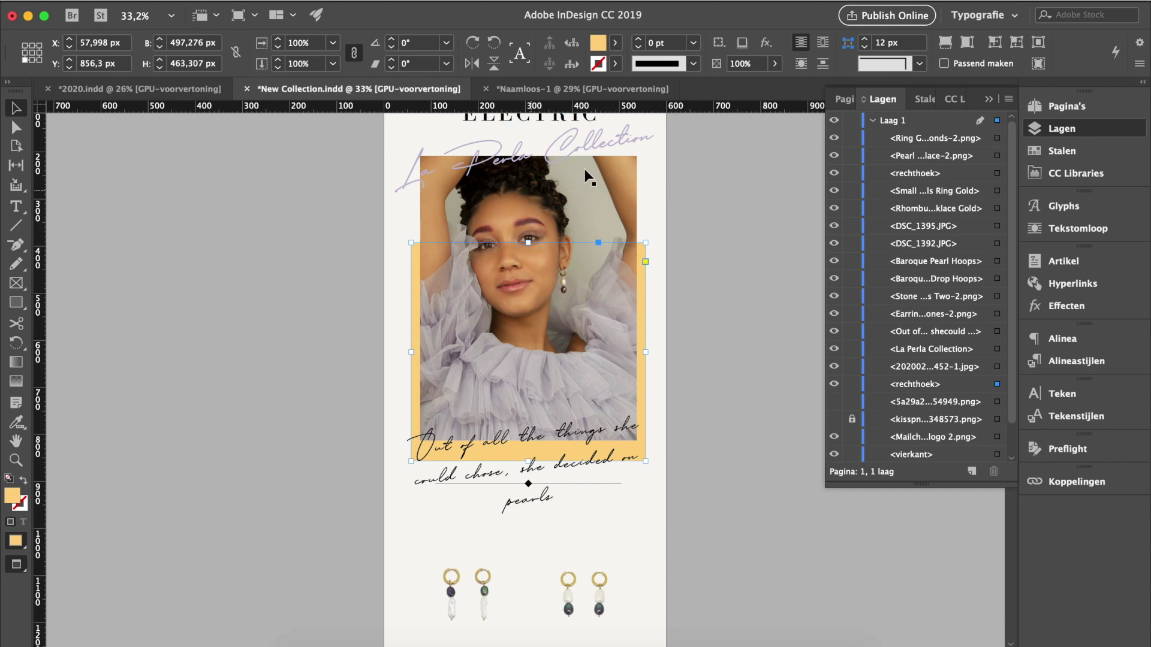
pyautogui.click(754, 237)
pyautogui.scroll(-5, 753, 240)
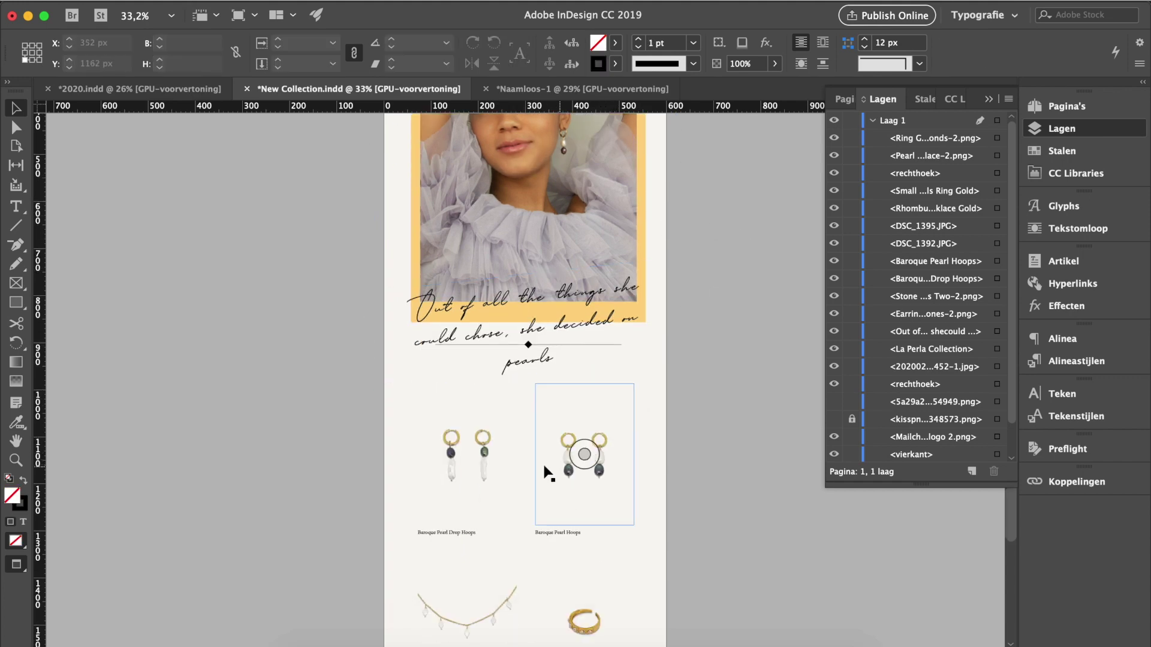
# - Scroll Naamloos-1 down to the empty area below the photo and bring up the jewelry photo folder
pyautogui.click(587, 91)
pyautogui.scroll(-2, 585, 397)
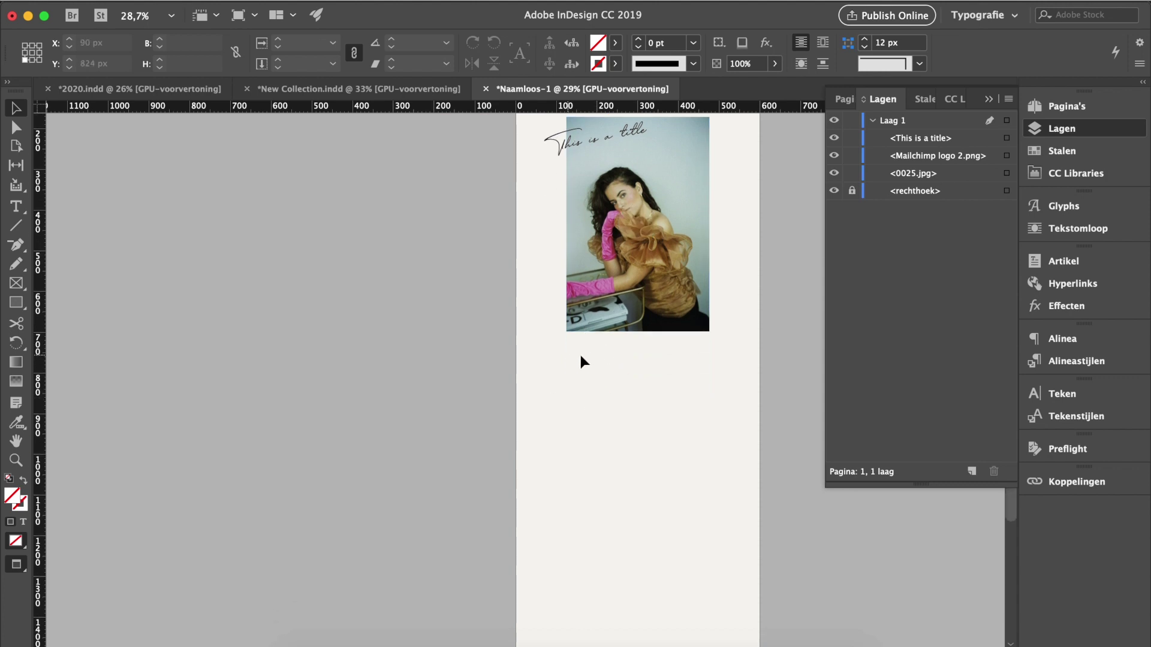
pyautogui.scroll(-2, 709, 394)
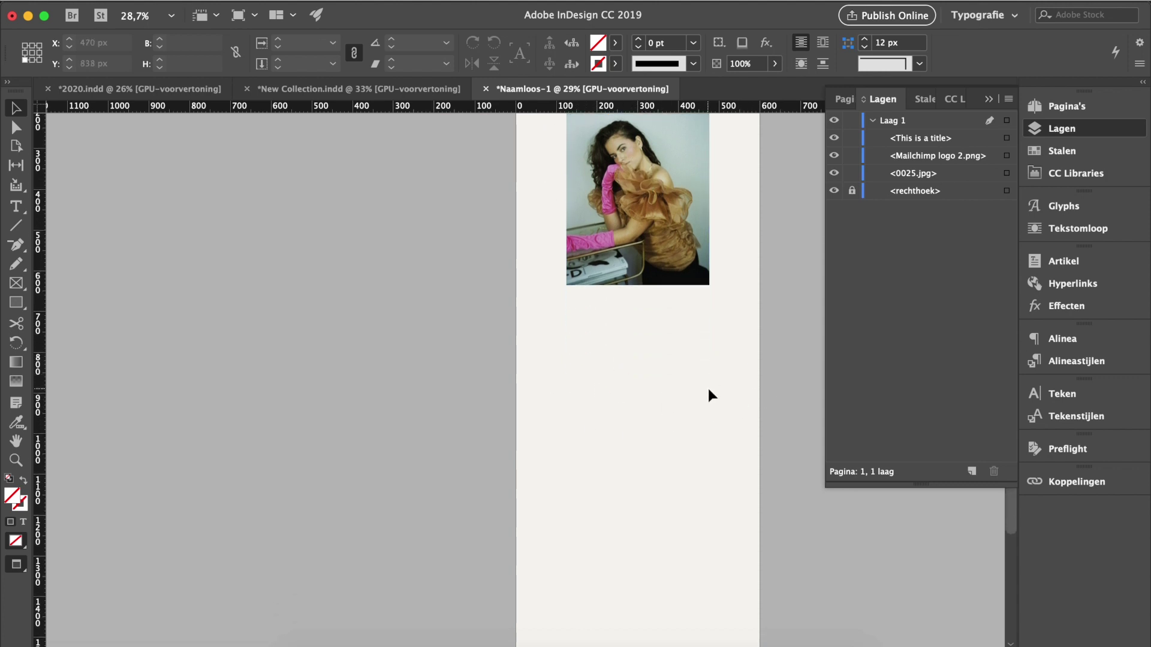
pyautogui.scroll(-2, 435, 473)
pyautogui.scroll(-1, 434, 475)
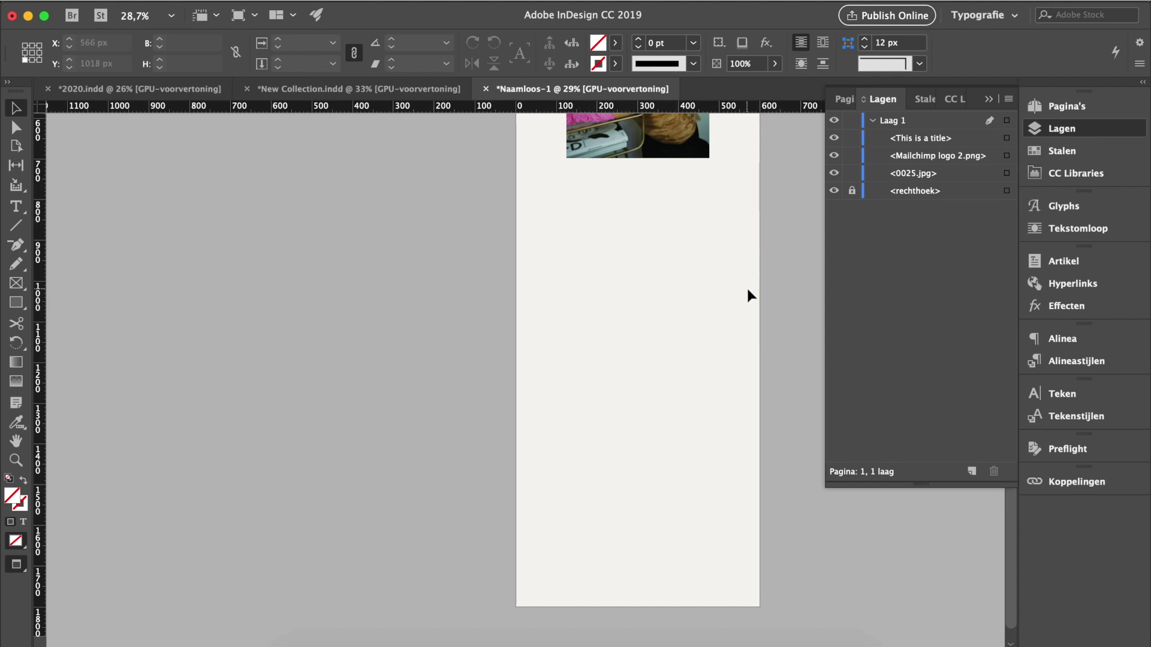
pyautogui.scroll(2, 747, 295)
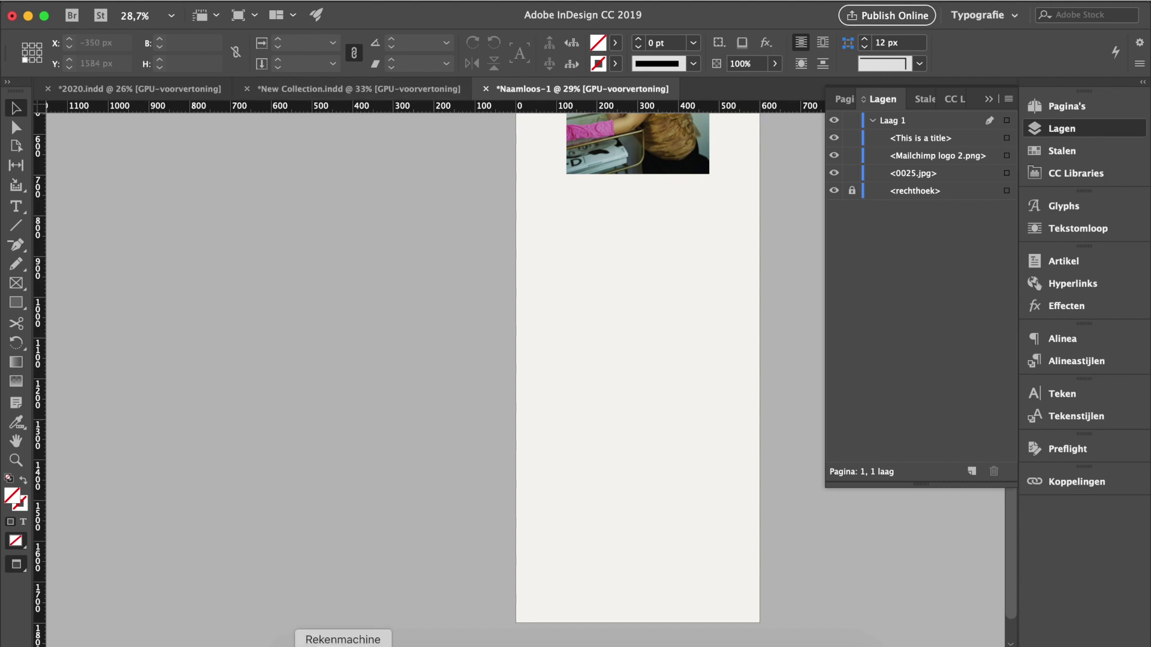
pyautogui.click(344, 645)
# - Place the necklaces photo DSC_1350.JPG, shrink it and position it under the main photo
pyautogui.scroll(1, 447, 318)
pyautogui.click(348, 438)
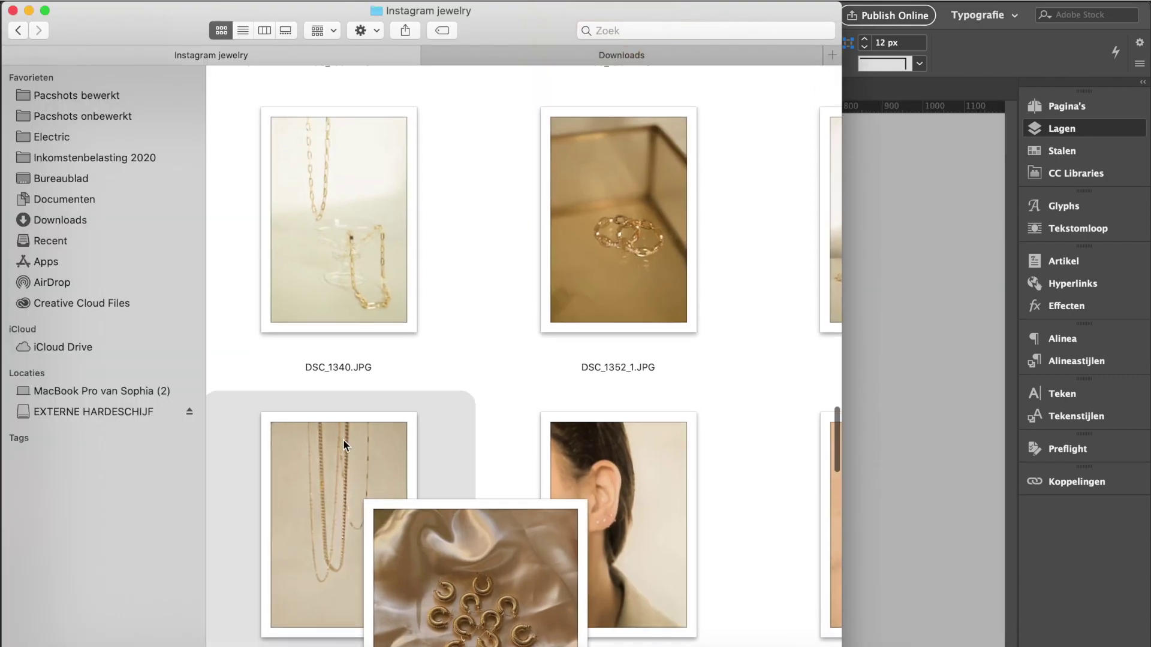
pyautogui.moveTo(343, 443); pyautogui.dragTo(899, 297)
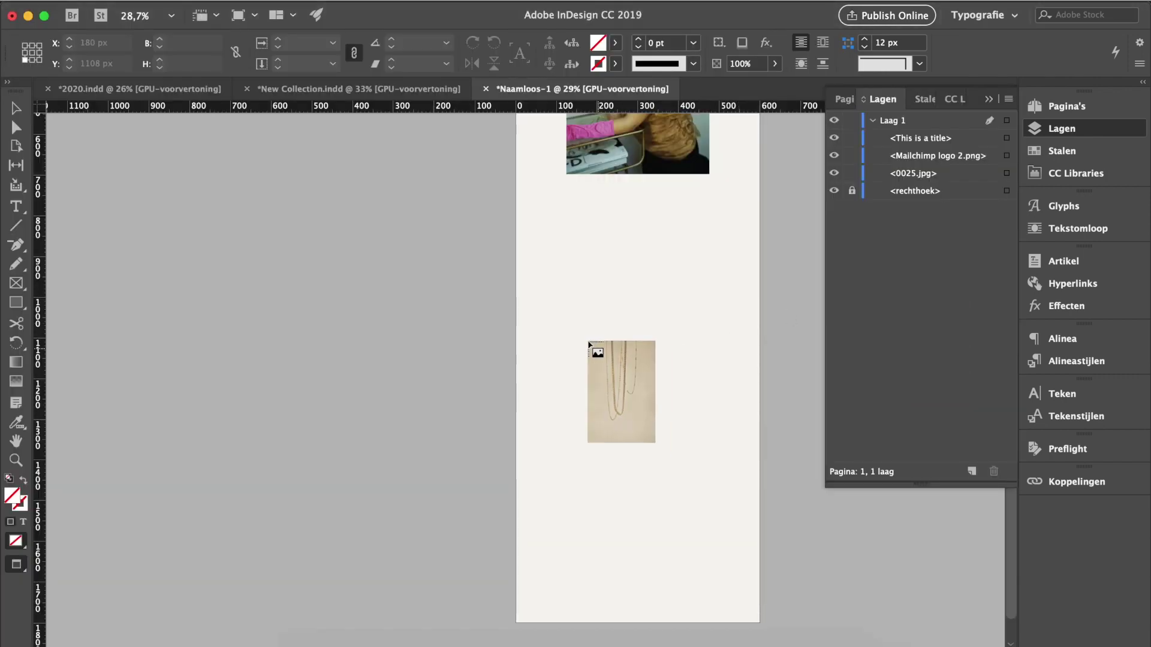
pyautogui.click(566, 279)
pyautogui.moveTo(624, 326); pyautogui.dragTo(509, 249)
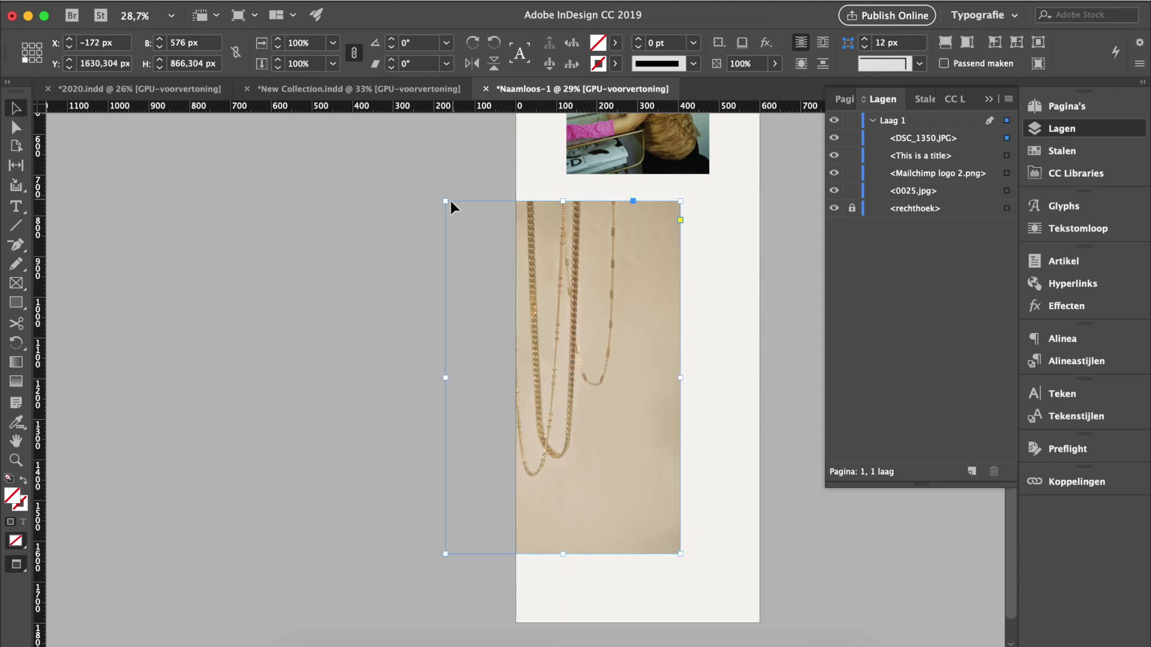
pyautogui.moveTo(446, 203); pyautogui.dragTo(604, 441)
pyautogui.moveTo(554, 278); pyautogui.dragTo(550, 215)
pyautogui.moveTo(606, 303); pyautogui.dragTo(615, 323)
pyautogui.click(455, 327)
# - Duplicate the necklaces photo alongside and resize both to fill the two-photo row
pyautogui.scroll(1, 453, 330)
pyautogui.scroll(3, 455, 331)
pyautogui.click(545, 292)
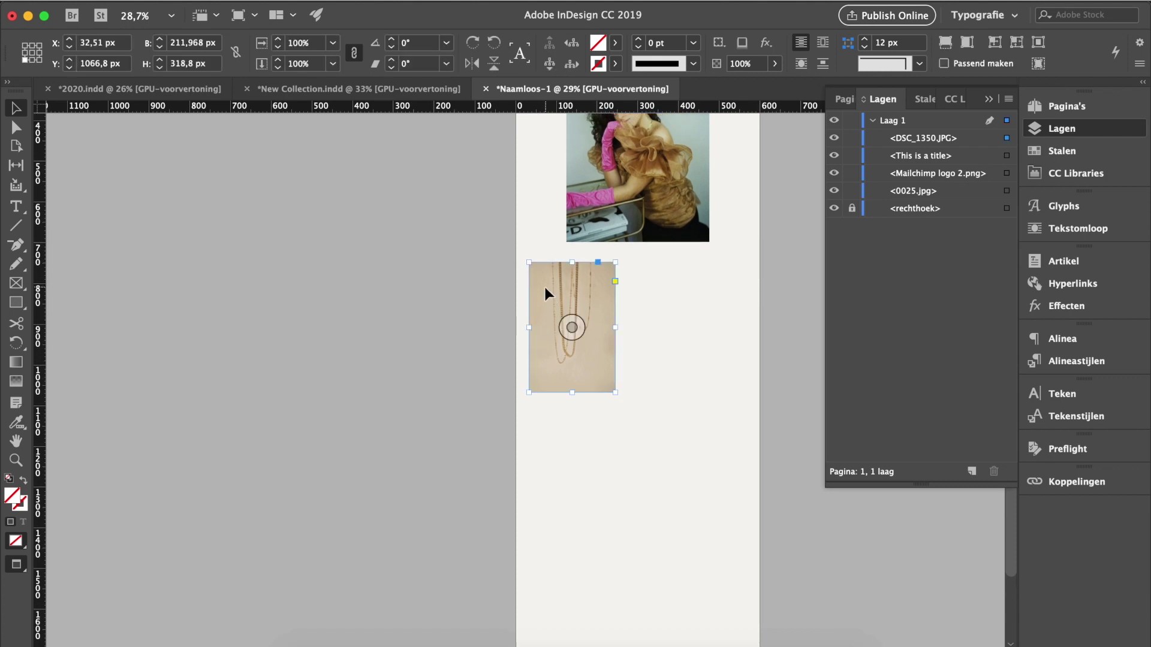
pyautogui.moveTo(545, 291); pyautogui.dragTo(695, 287)
pyautogui.click(403, 345)
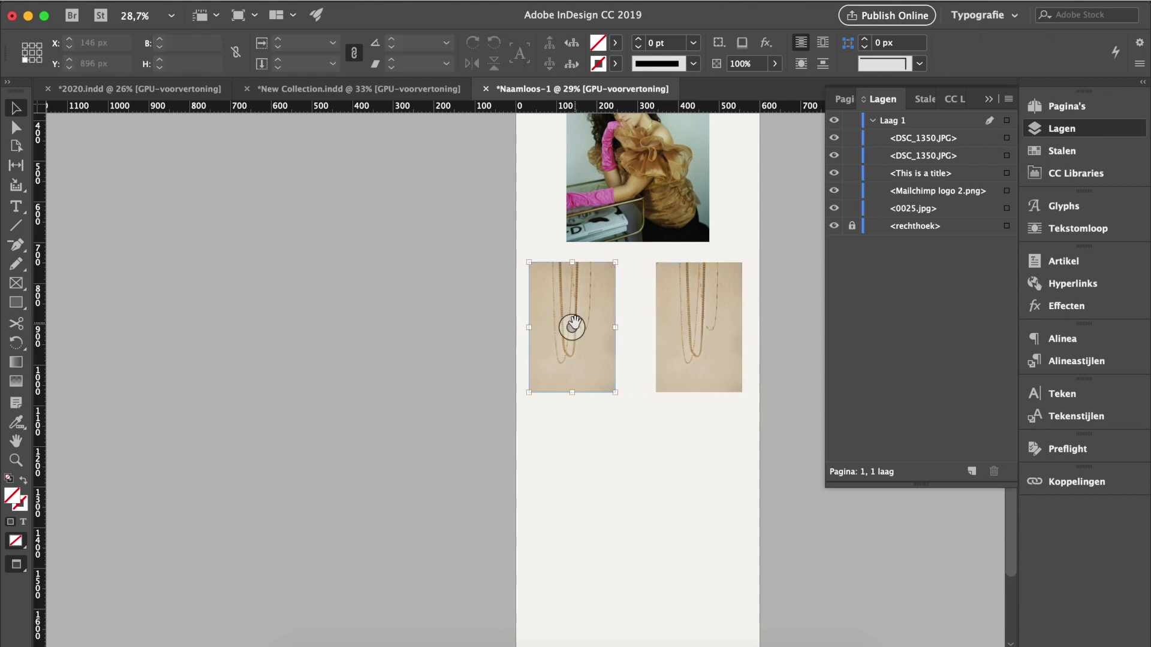
pyautogui.click(563, 314)
pyautogui.click(454, 357)
pyautogui.click(579, 300)
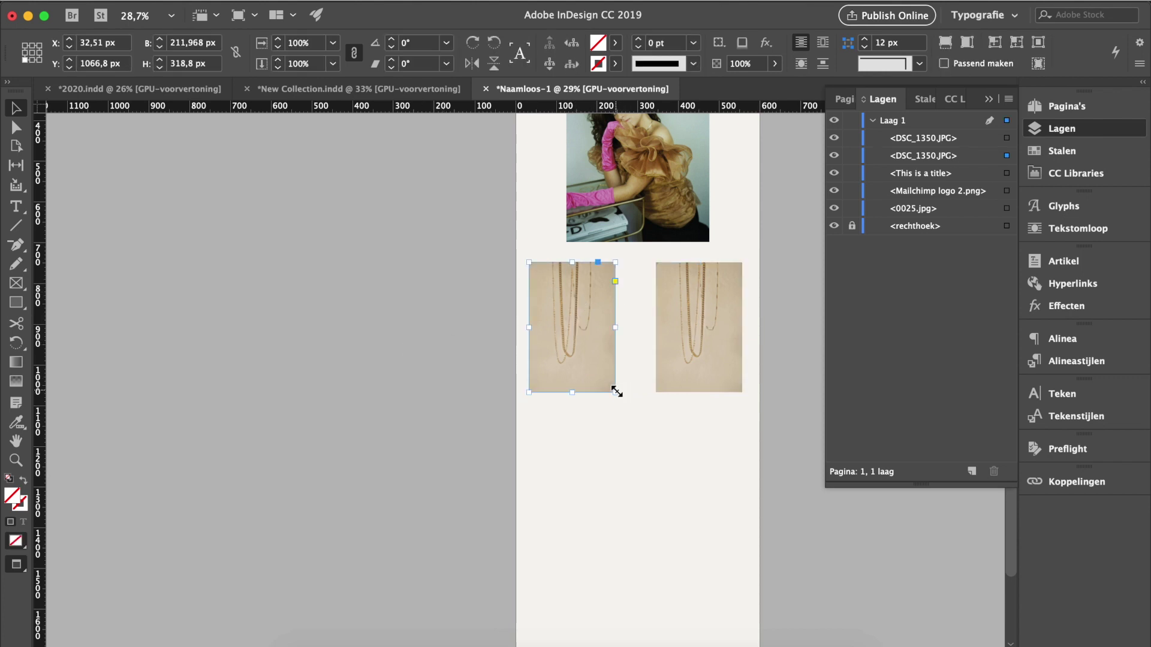
pyautogui.click(659, 384)
pyautogui.moveTo(615, 391); pyautogui.dragTo(638, 419)
pyautogui.click(364, 426)
# - Drop the rings photo DSC_1352_1.JPG onto the duplicate frame
pyautogui.press('super+Tab')
pyautogui.click(597, 234)
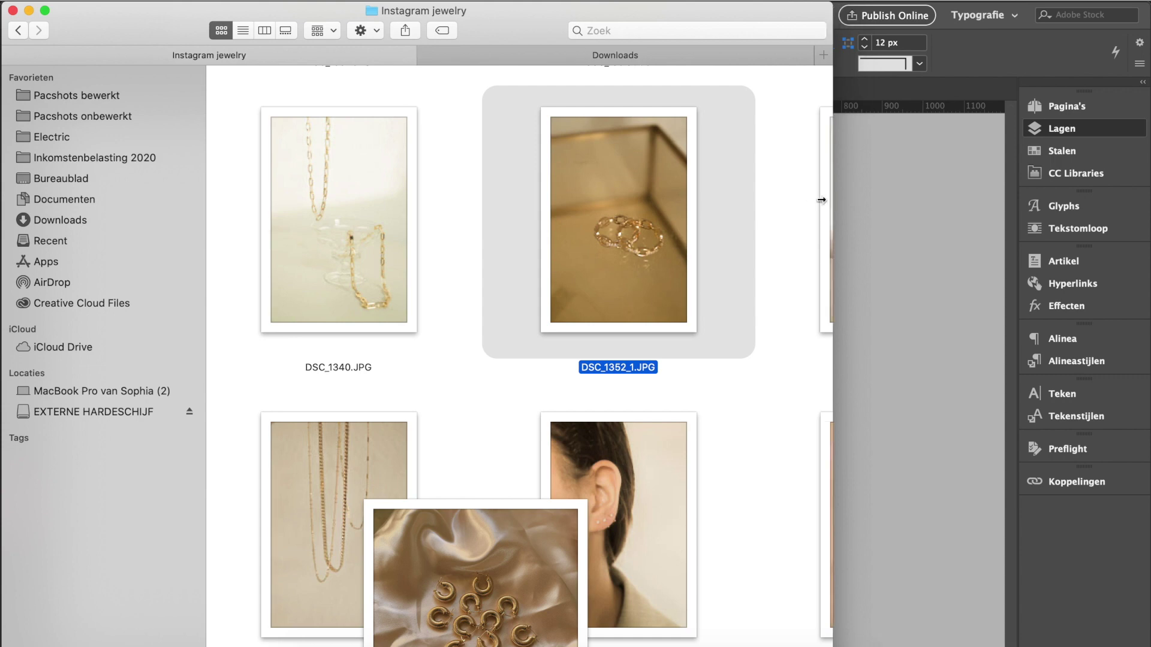
pyautogui.moveTo(597, 234); pyautogui.dragTo(714, 314)
pyautogui.scroll(5, 420, 355)
# - Copy the 'Out of all the things…' quote from New Collection and paste it below the photos
pyautogui.press('super+grave')
pyautogui.press('super+c')
pyautogui.press('super+grave')
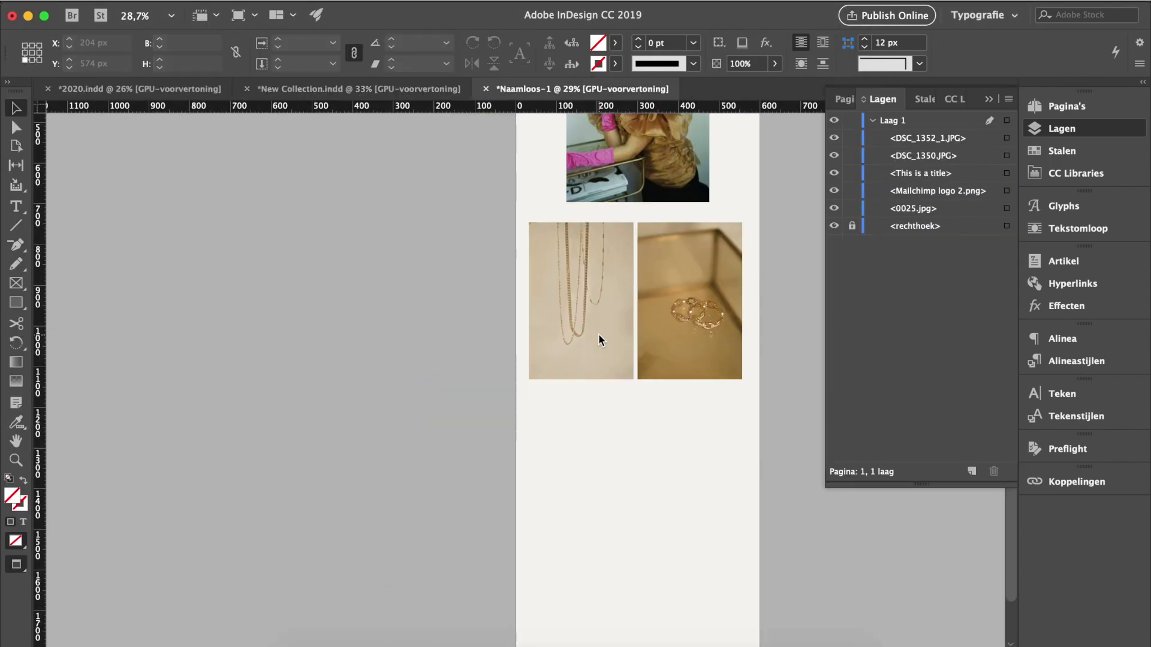
pyautogui.press('super+v')
pyautogui.scroll(3, 360, 446)
pyautogui.click(359, 447)
pyautogui.scroll(2, 360, 446)
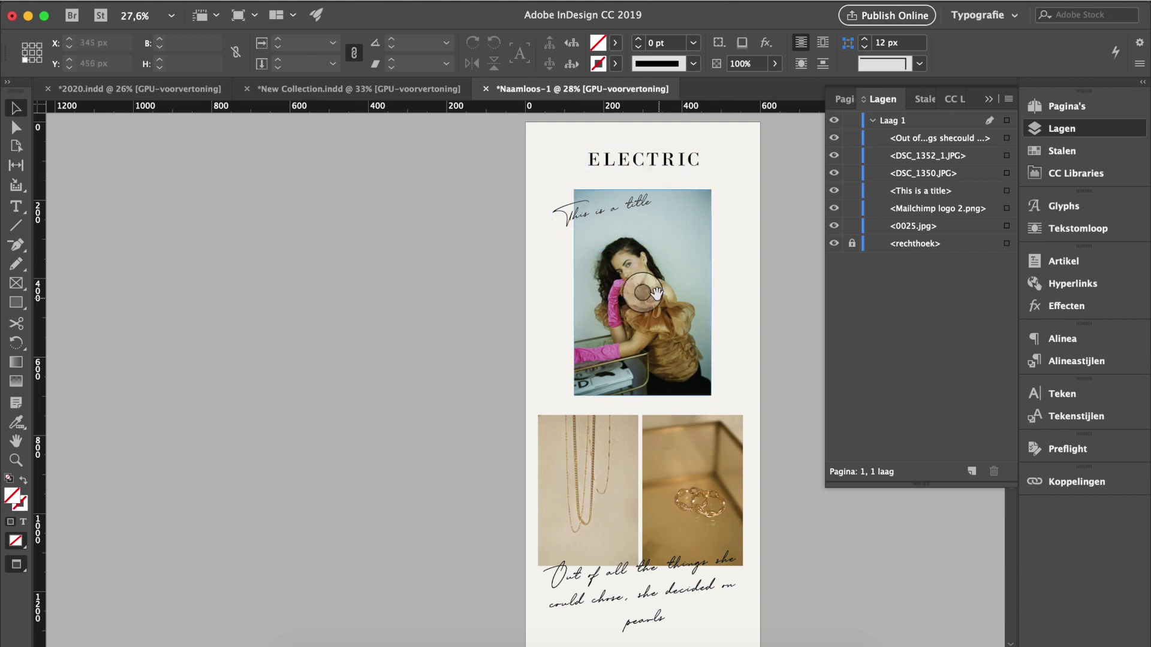
# - Export Naamloos-1 via Archief > Exporteren in JPEG format to reach the JPEG options
pyautogui.click(141, 1)
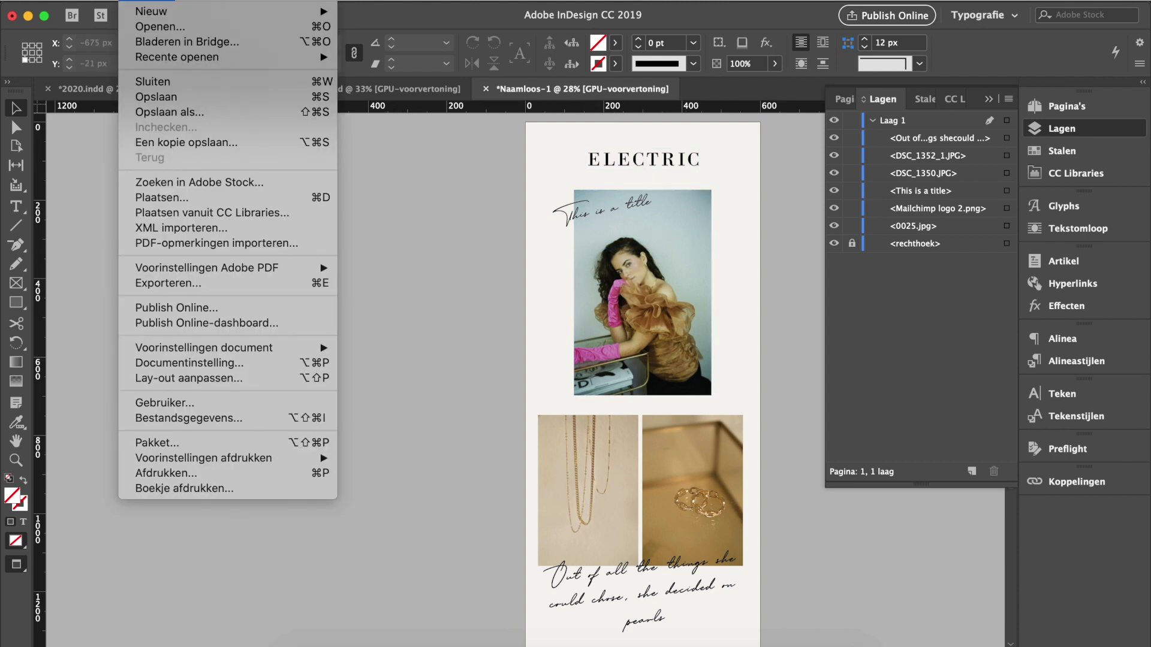
pyautogui.click(173, 290)
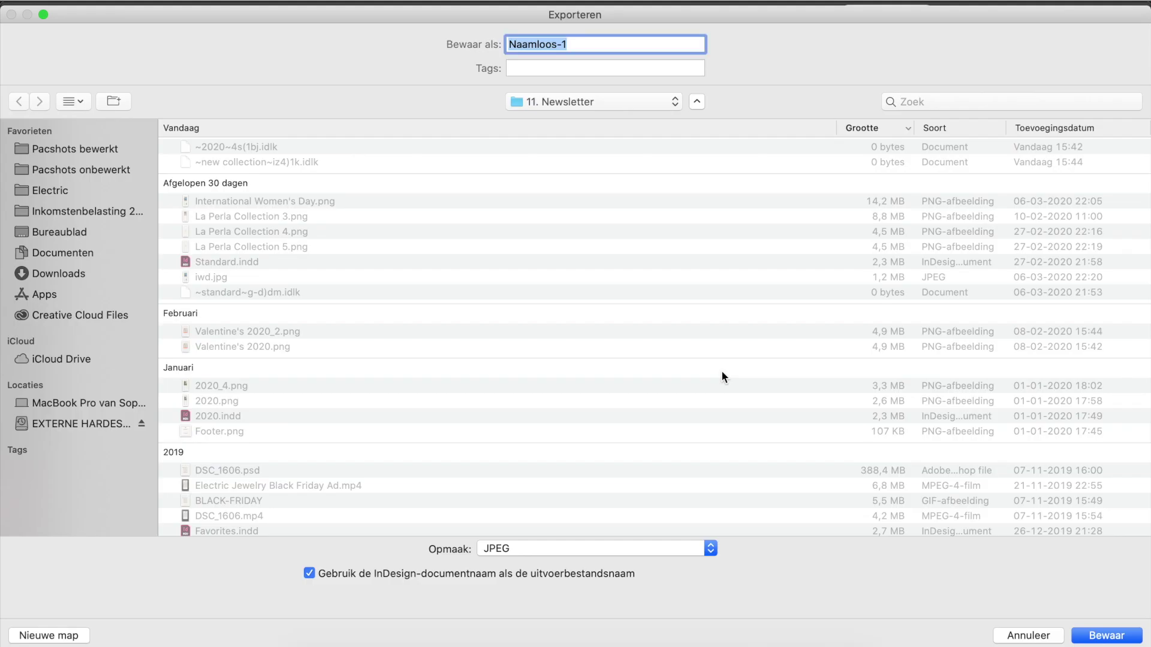
pyautogui.click(558, 550)
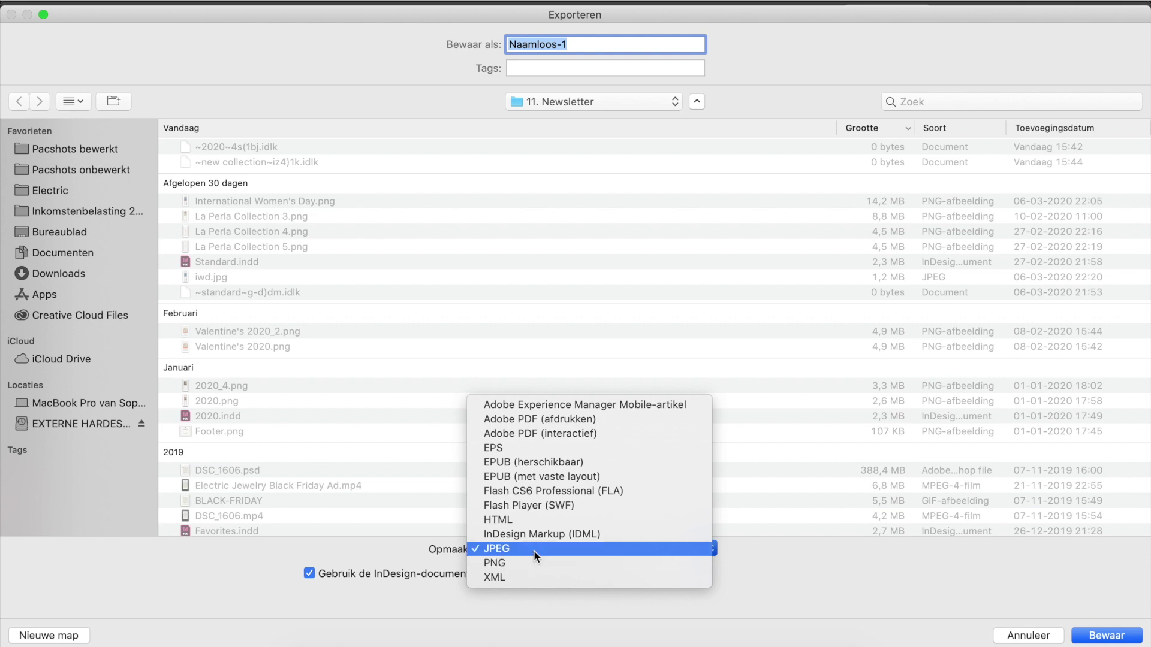
pyautogui.click(499, 555)
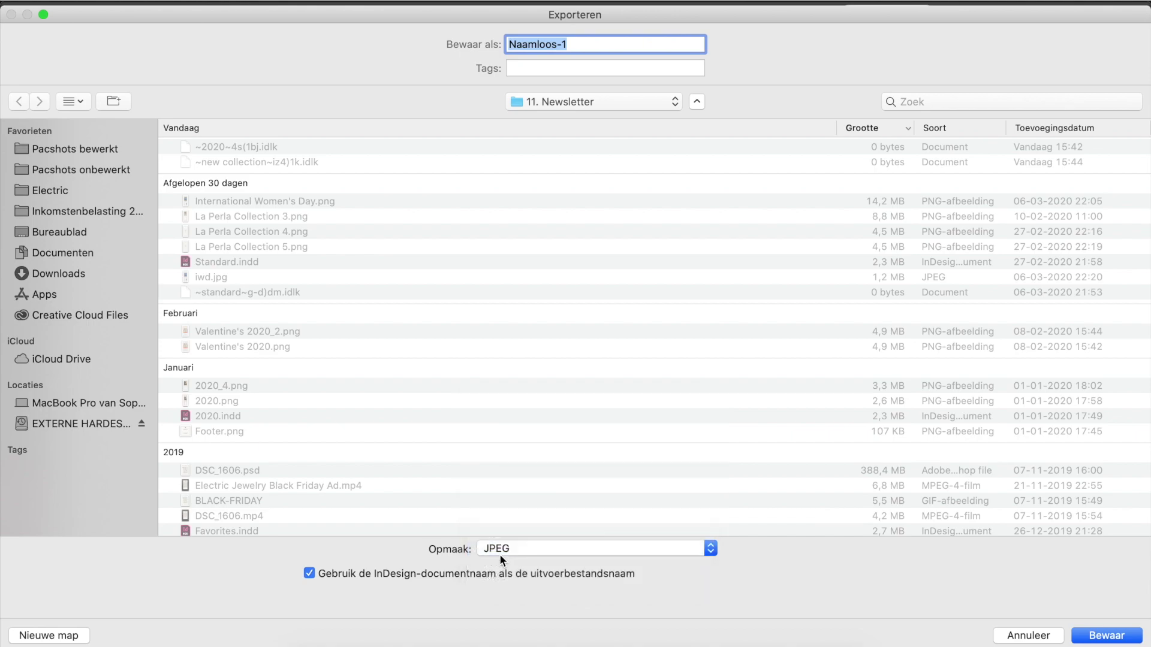
pyautogui.click(1096, 636)
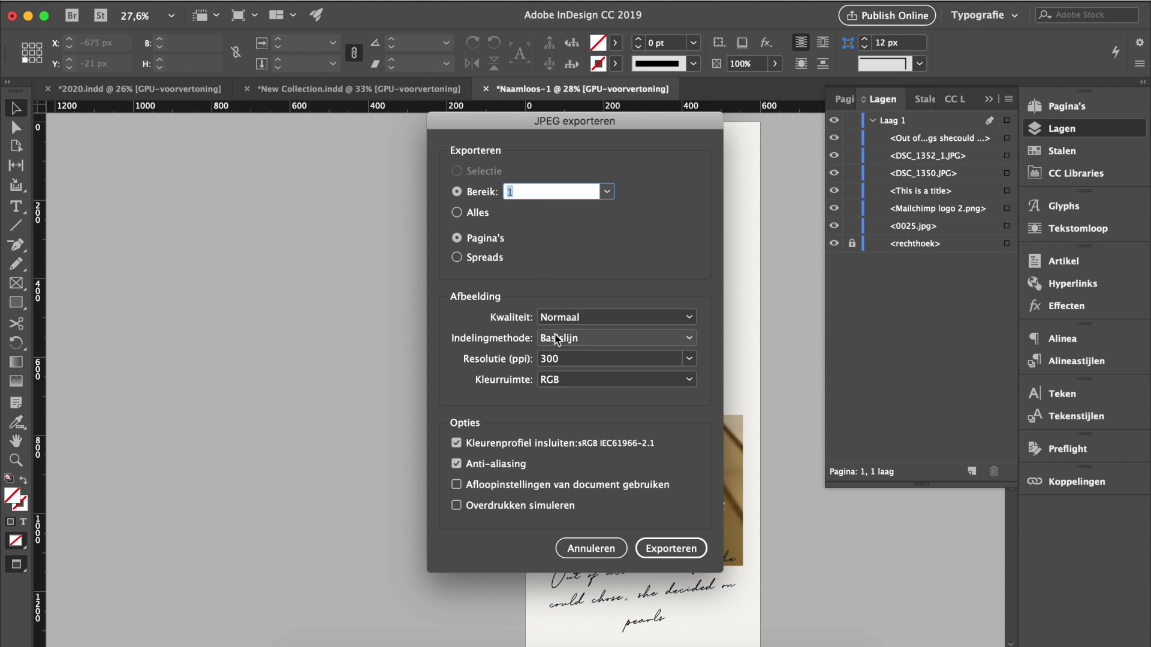
# - Export the page as JPEG at 300 ppi, Normaal quality, after briefly trying 600 ppi
pyautogui.click(576, 359)
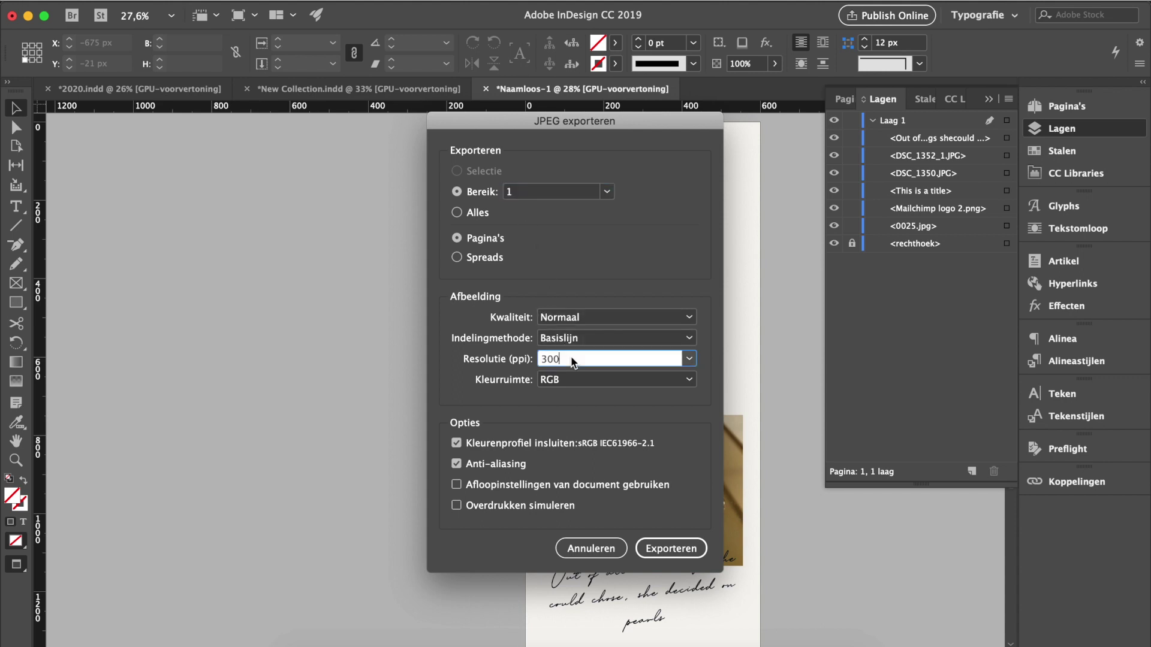
pyautogui.click(689, 359)
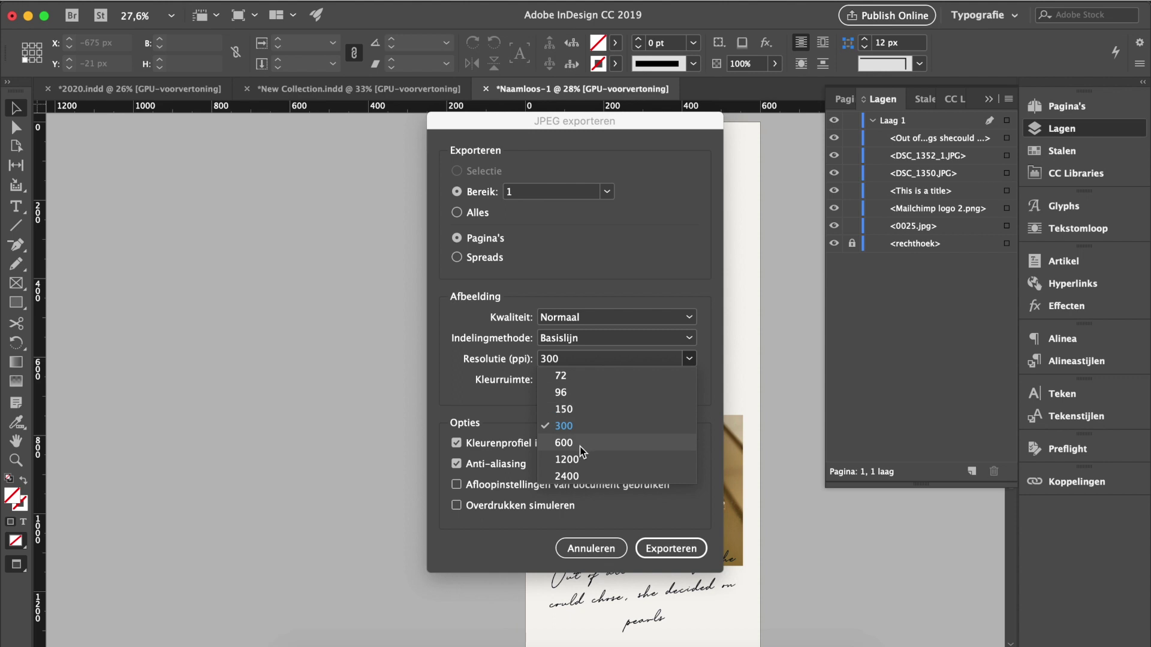
pyautogui.click(563, 442)
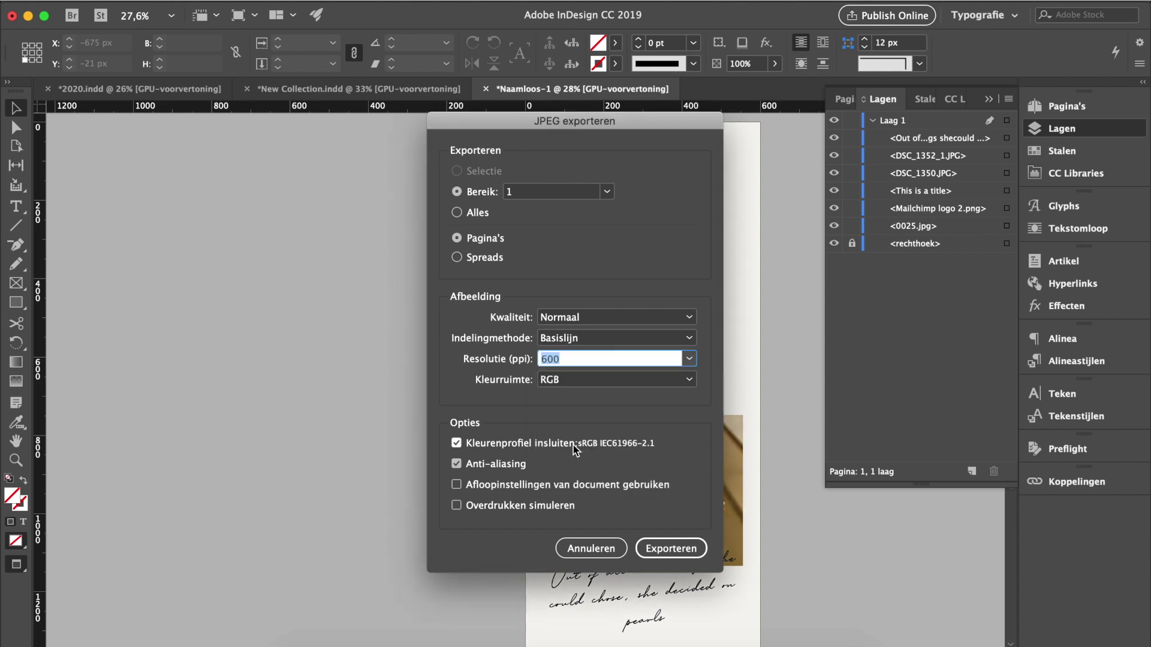
pyautogui.click(690, 360)
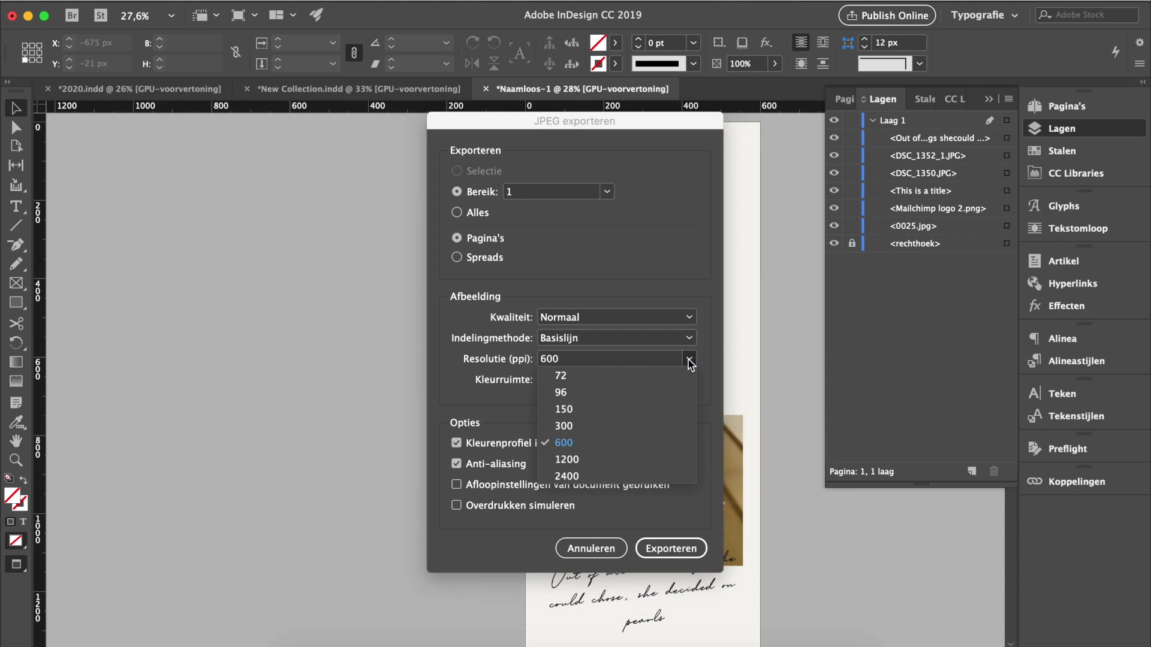
pyautogui.click(627, 427)
pyautogui.click(679, 319)
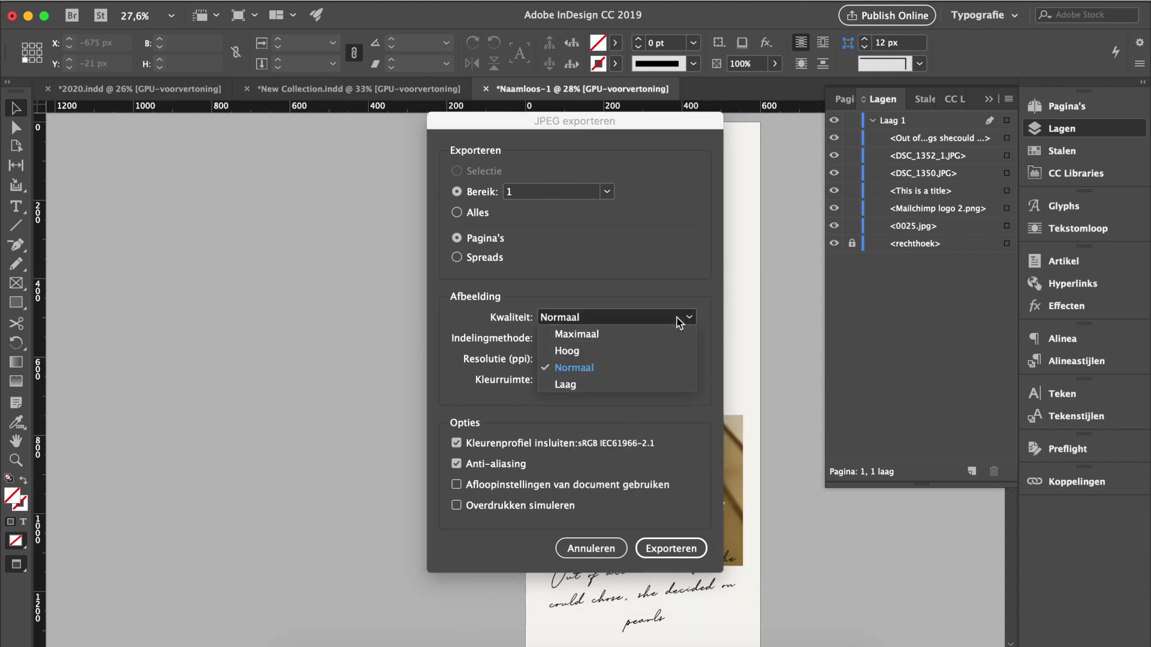
pyautogui.click(624, 368)
pyautogui.click(669, 321)
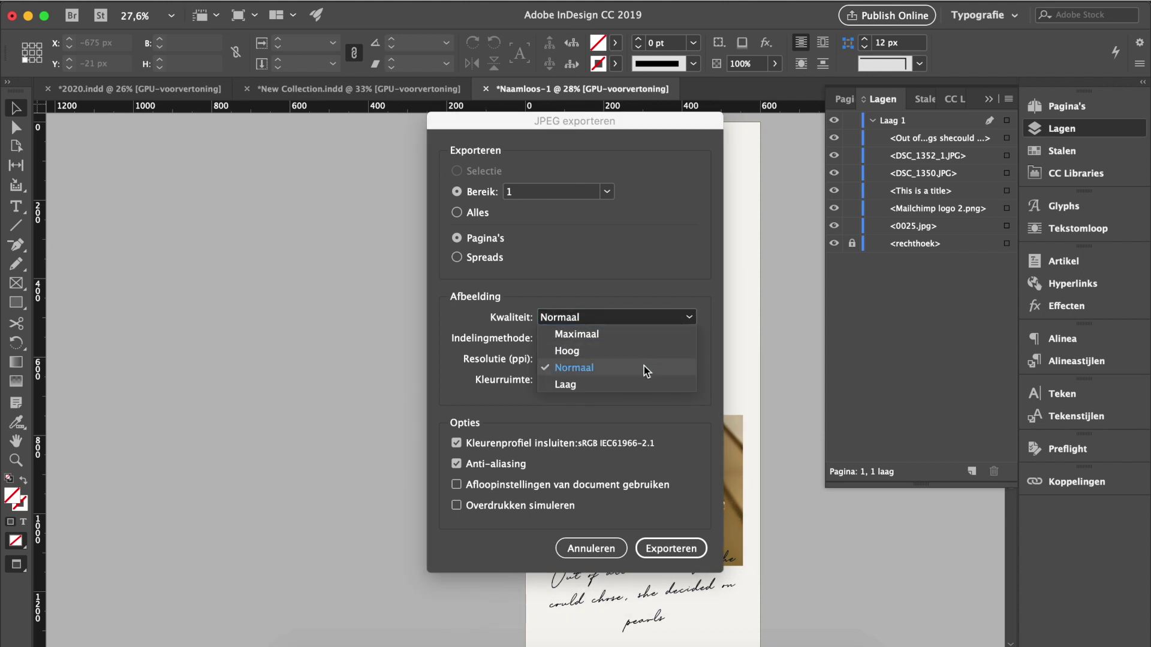
pyautogui.click(614, 364)
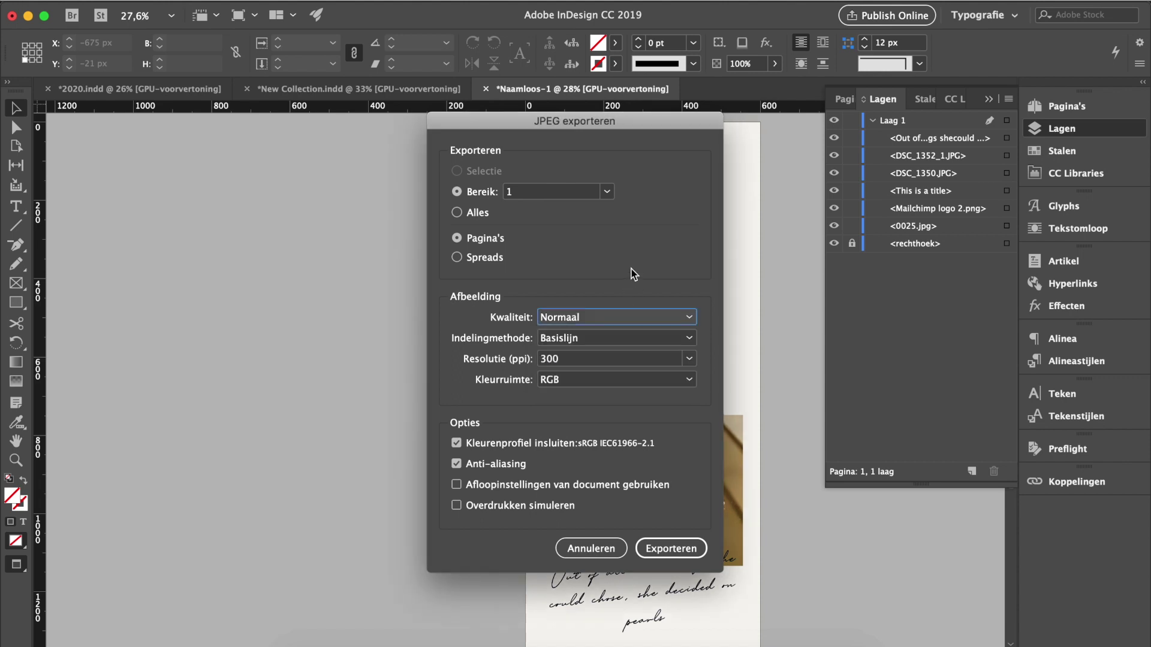
pyautogui.click(658, 546)
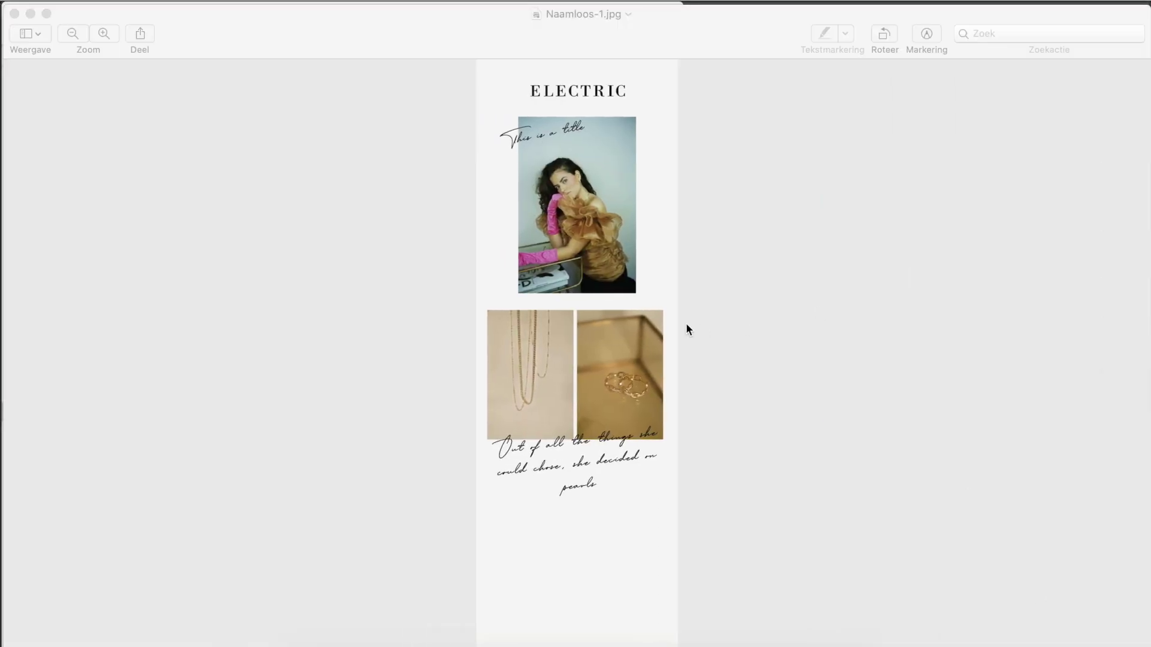
# - Bring the exported Naamloos-1.jpg forward in Preview and show the markup toolbar
pyautogui.click(561, 469)
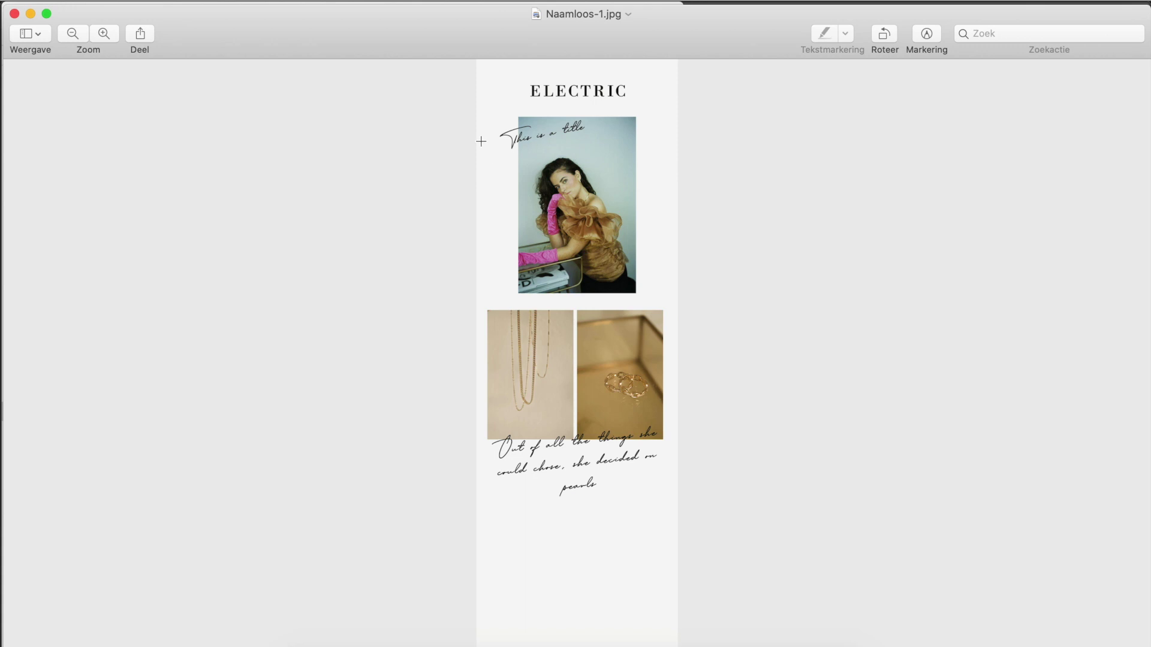
pyautogui.click(925, 38)
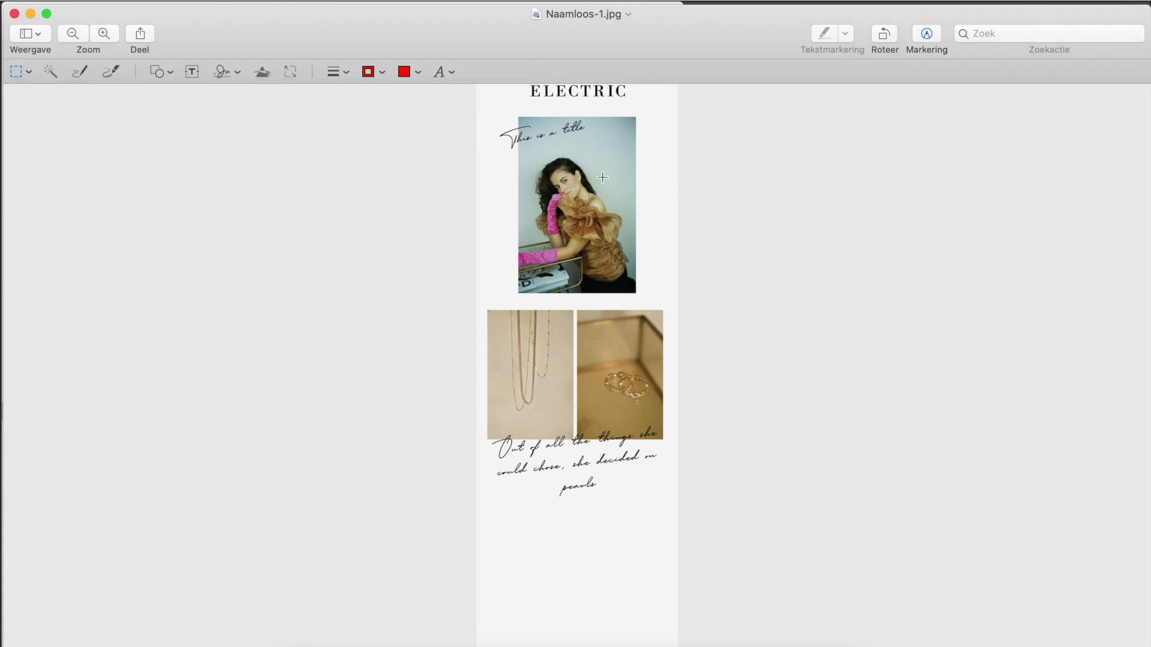
pyautogui.scroll(1, 603, 177)
pyautogui.scroll(2, 479, 81)
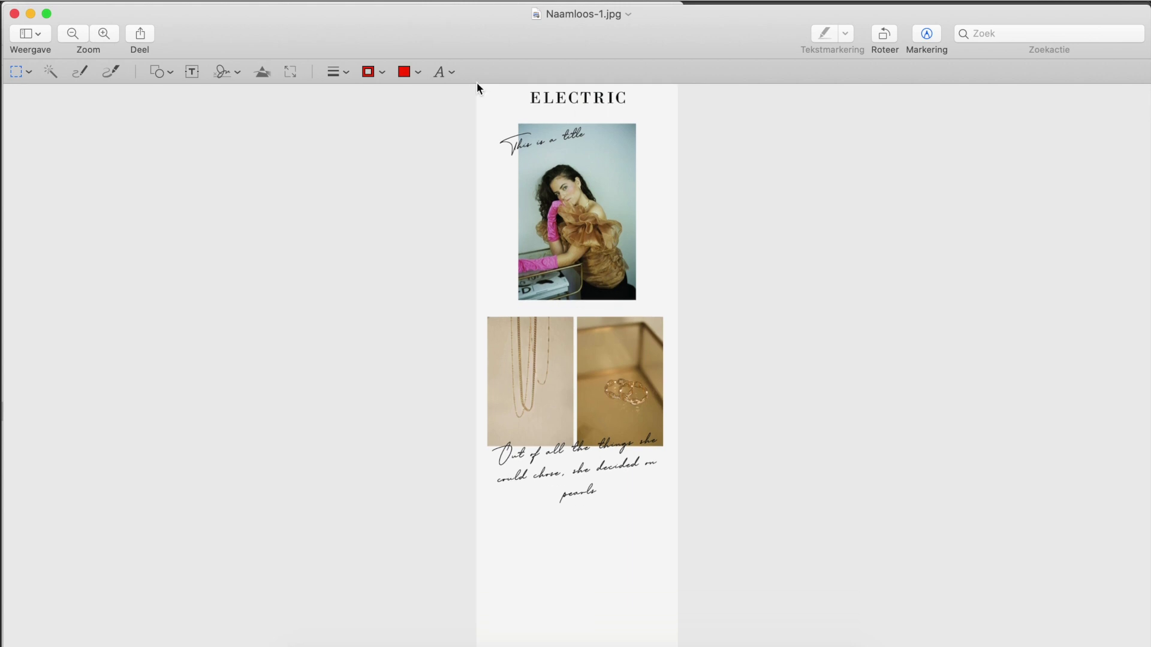
# - Crop the image to the newsletter area down to below the quote and review it
pyautogui.moveTo(476, 85); pyautogui.dragTo(677, 512)
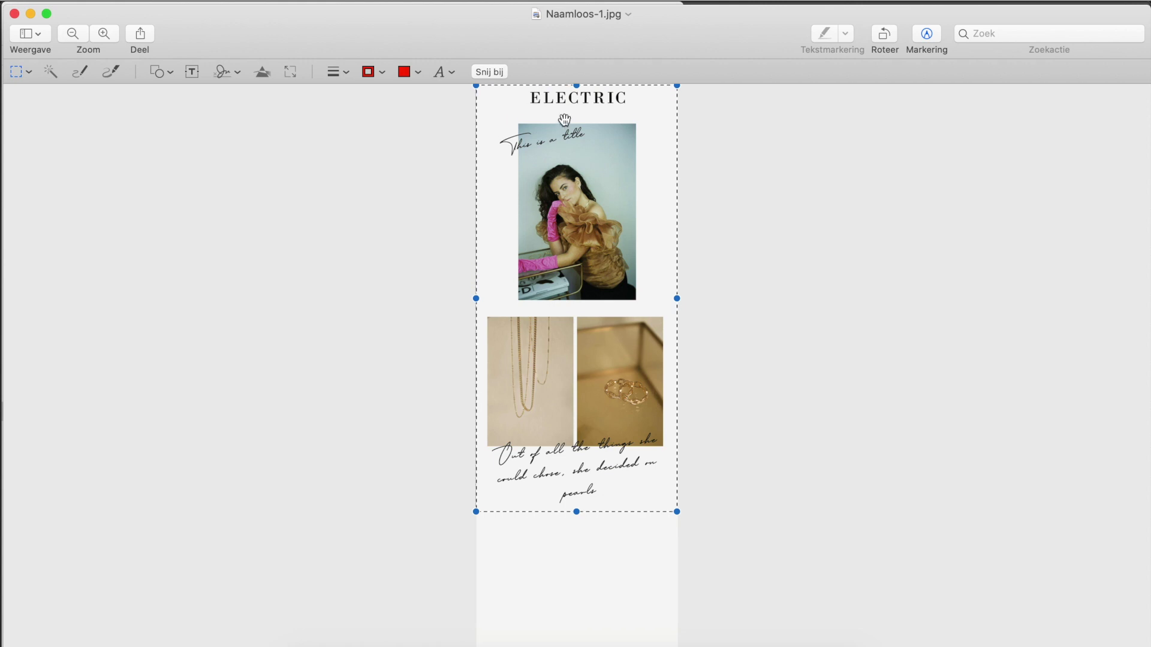
pyautogui.click(498, 73)
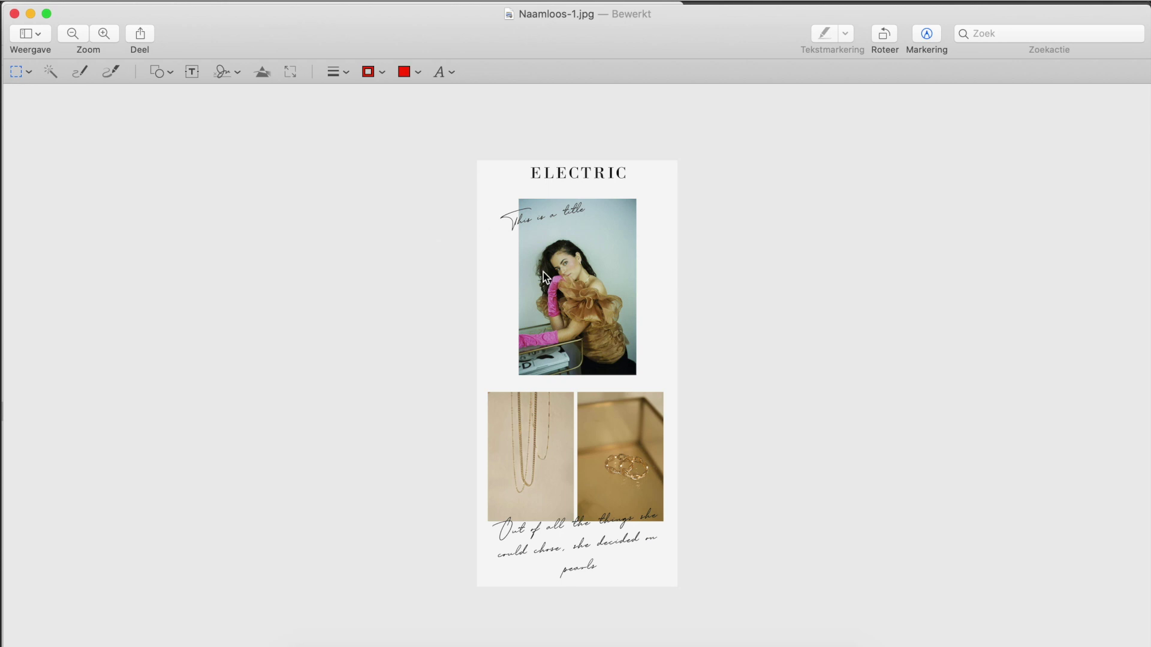
pyautogui.scroll(2, 576, 211)
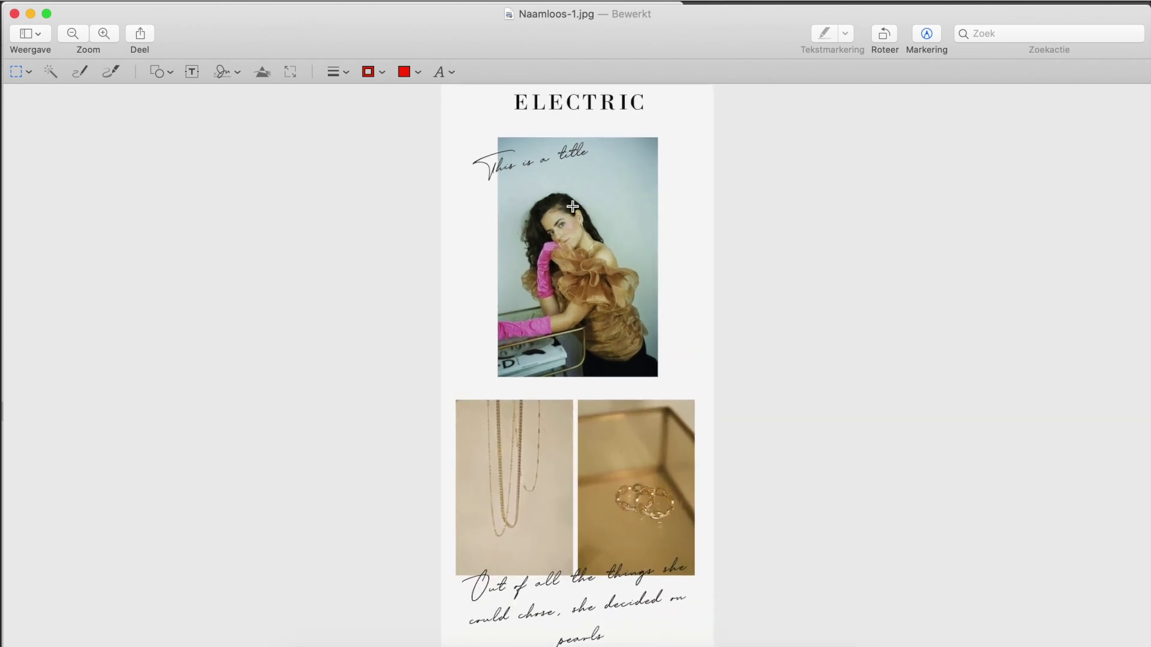
pyautogui.scroll(-4, 572, 207)
pyautogui.scroll(3, 573, 207)
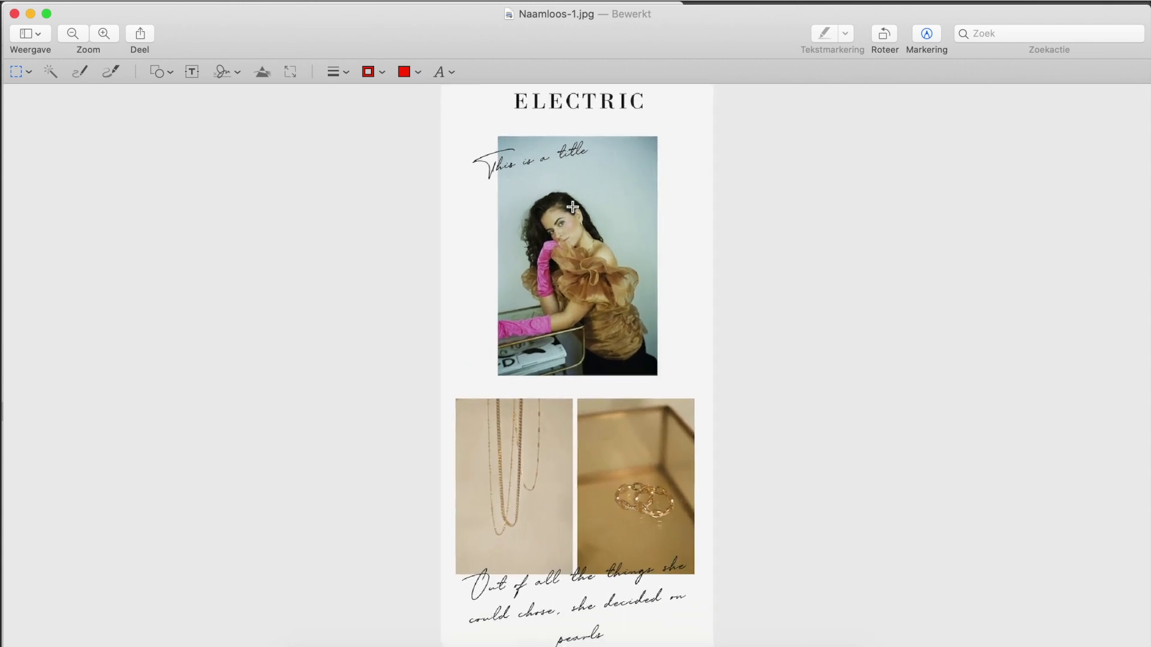
pyautogui.scroll(1, 572, 207)
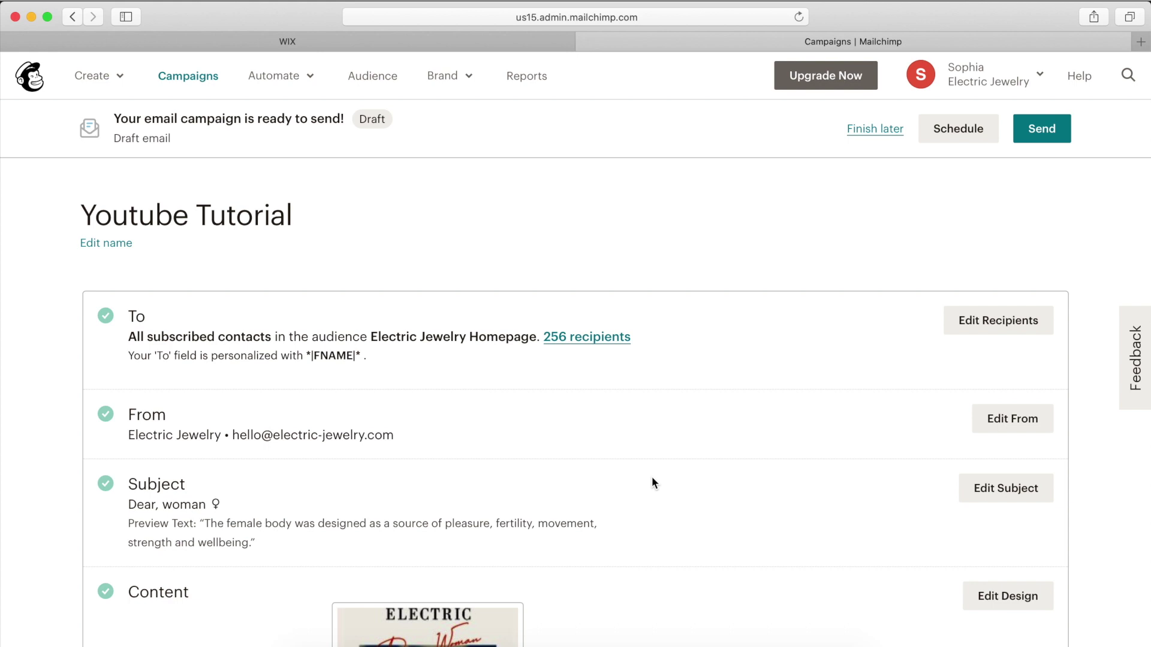
# - Scroll through the Youtube Tutorial campaign summary showing recipients, sender, subject and content
pyautogui.scroll(-1, 652, 478)
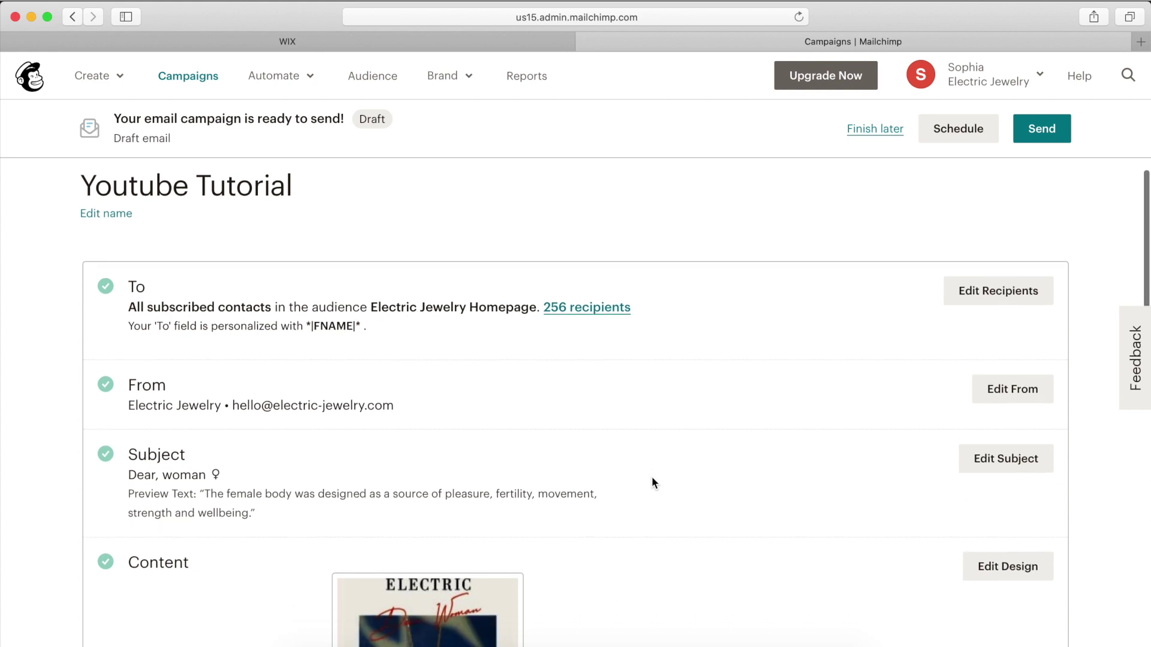
pyautogui.scroll(-5, 637, 404)
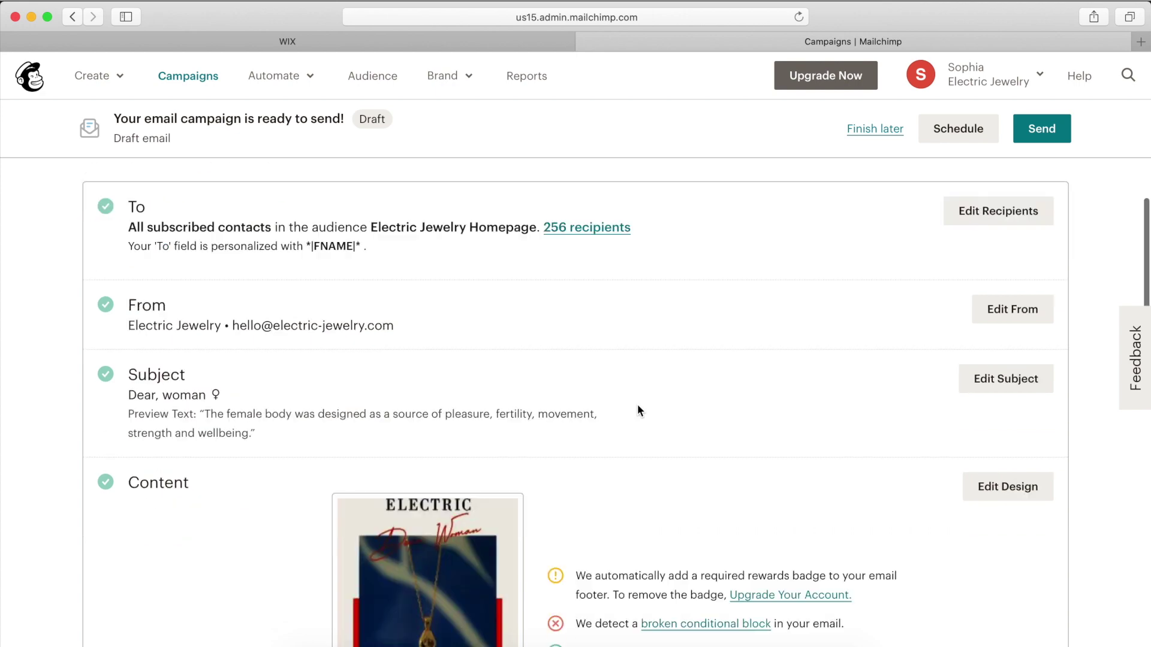
pyautogui.moveTo(418, 378)
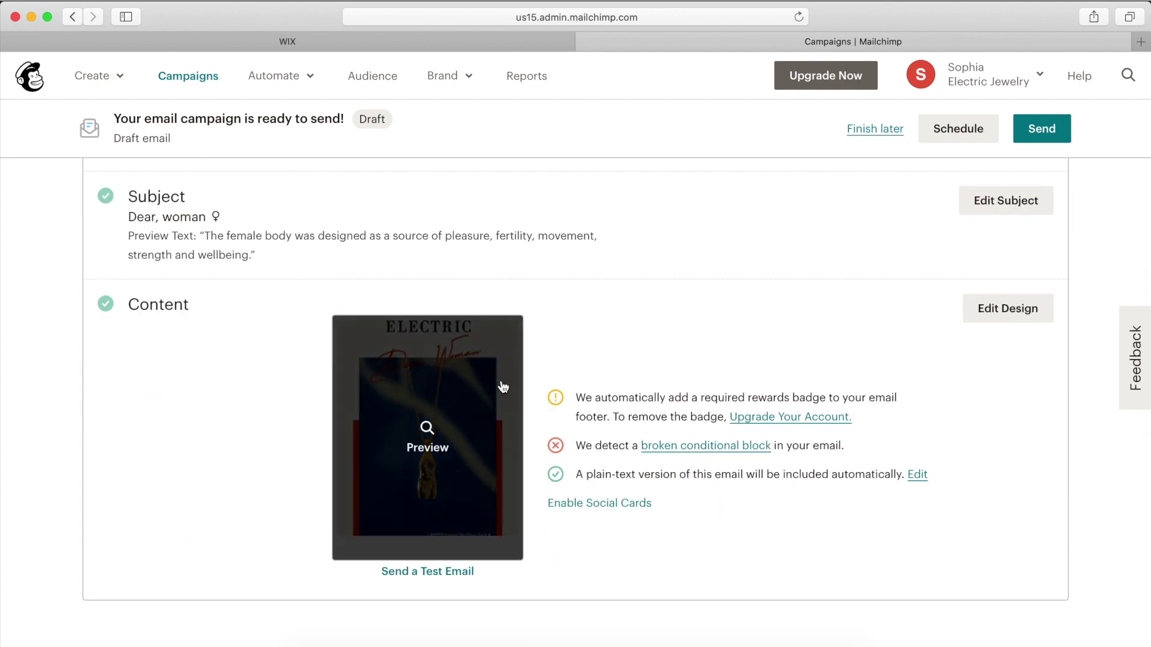
pyautogui.scroll(5, 602, 306)
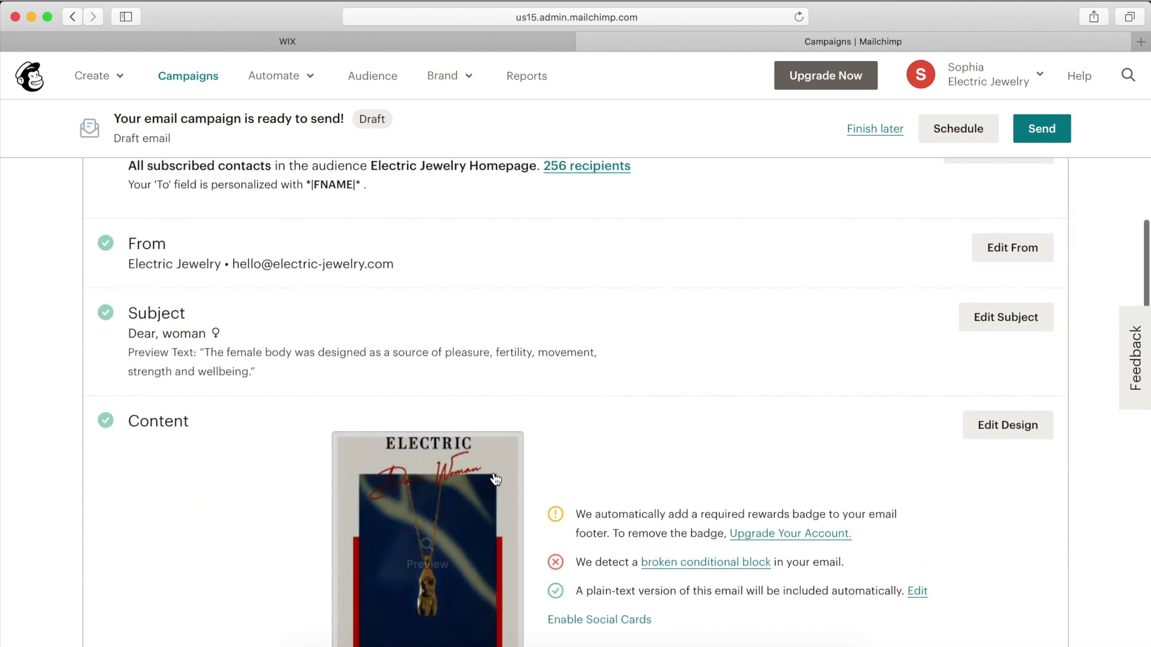
pyautogui.scroll(3, 459, 449)
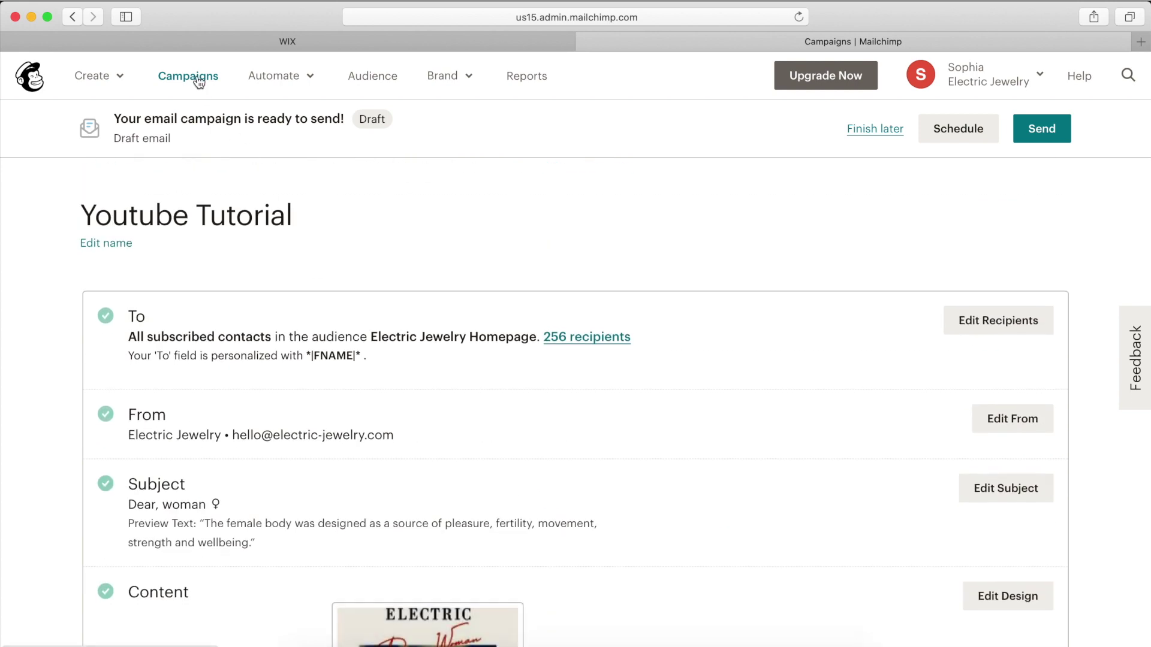
pyautogui.scroll(-6, 452, 405)
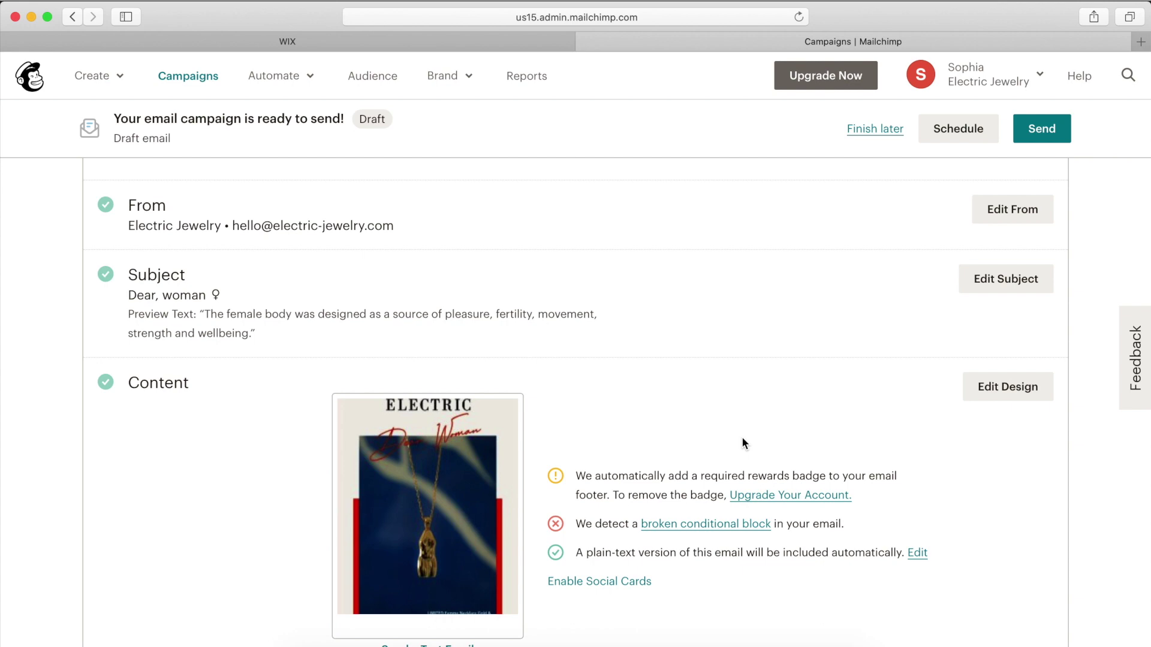
pyautogui.scroll(-6, 742, 443)
pyautogui.scroll(6, 742, 443)
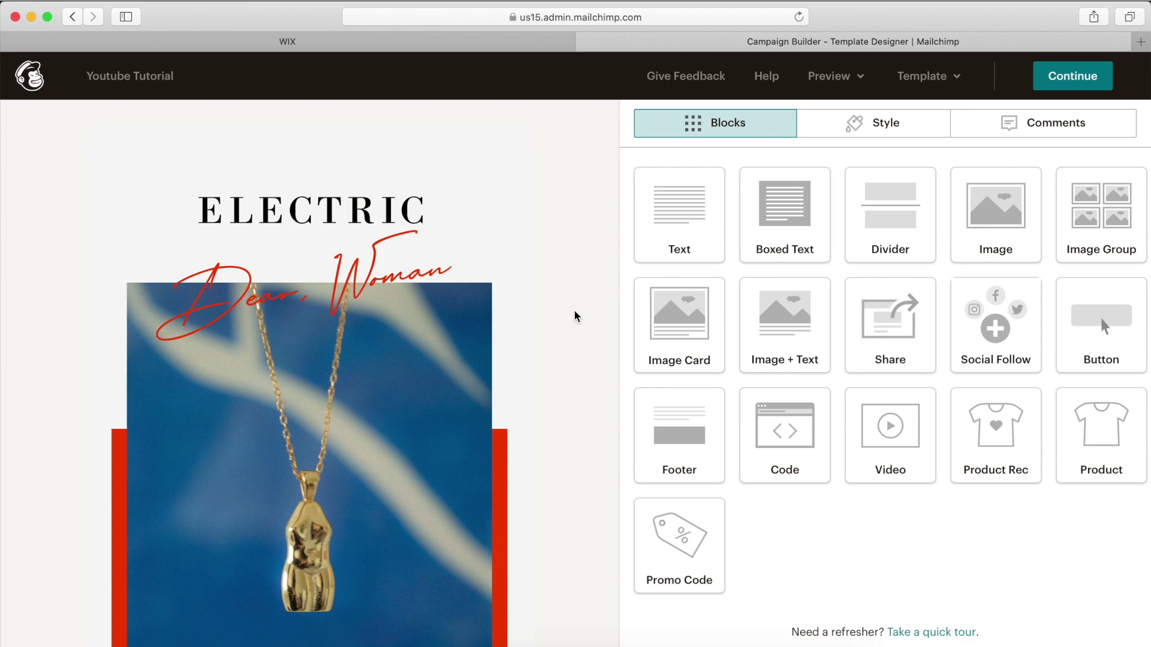
# - Scroll through the email template and open the iwd.jpg header image block's settings
pyautogui.scroll(-10, 422, 390)
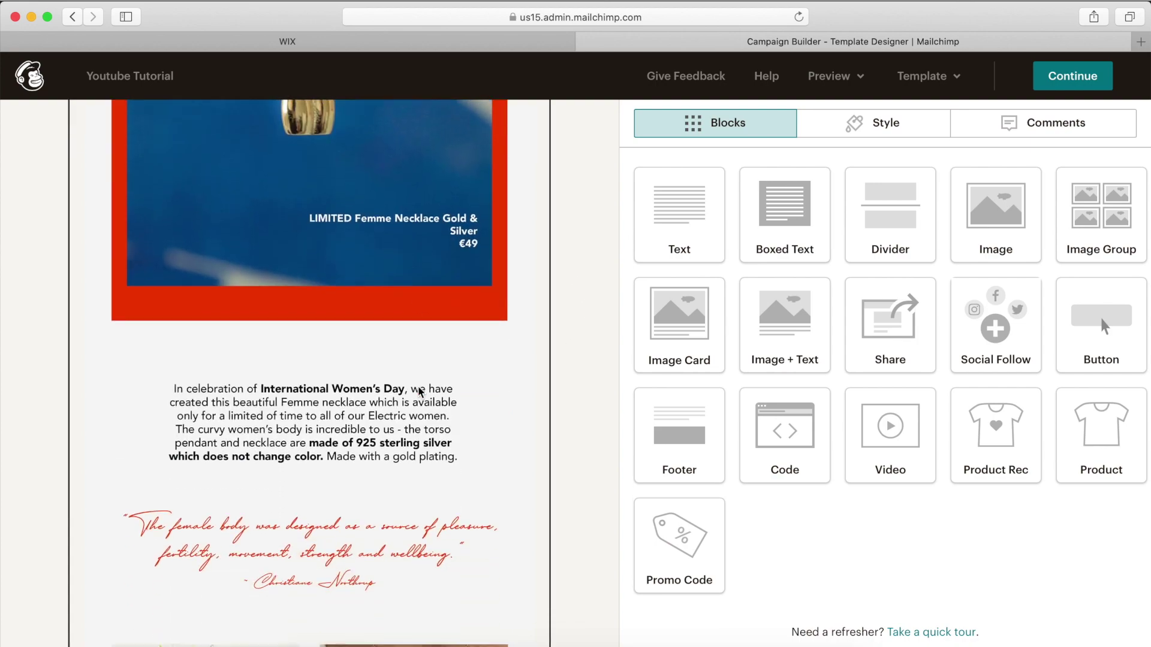
pyautogui.scroll(-8, 373, 514)
pyautogui.scroll(13, 432, 267)
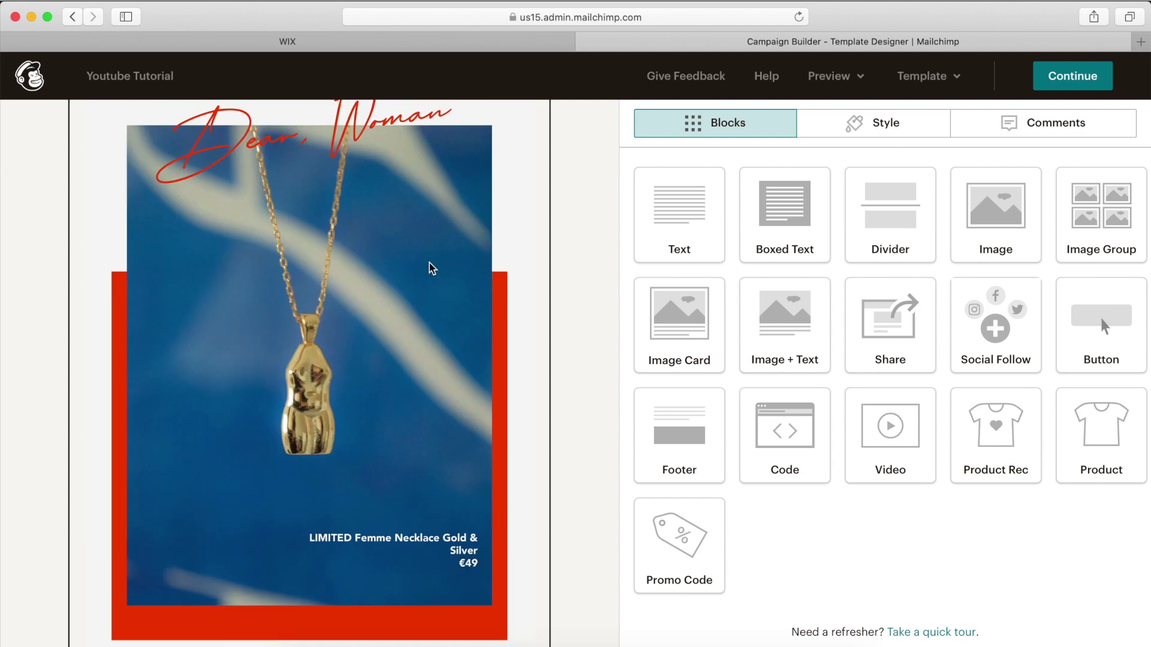
pyautogui.scroll(3, 432, 268)
pyautogui.moveTo(498, 206)
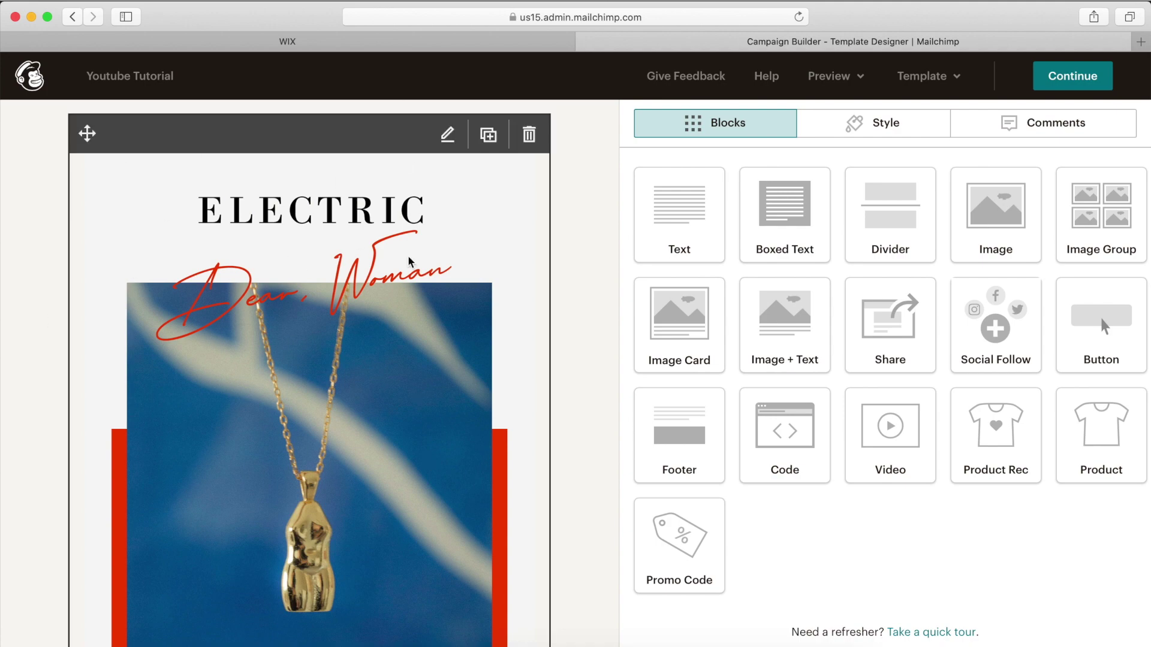
pyautogui.scroll(-10, 409, 262)
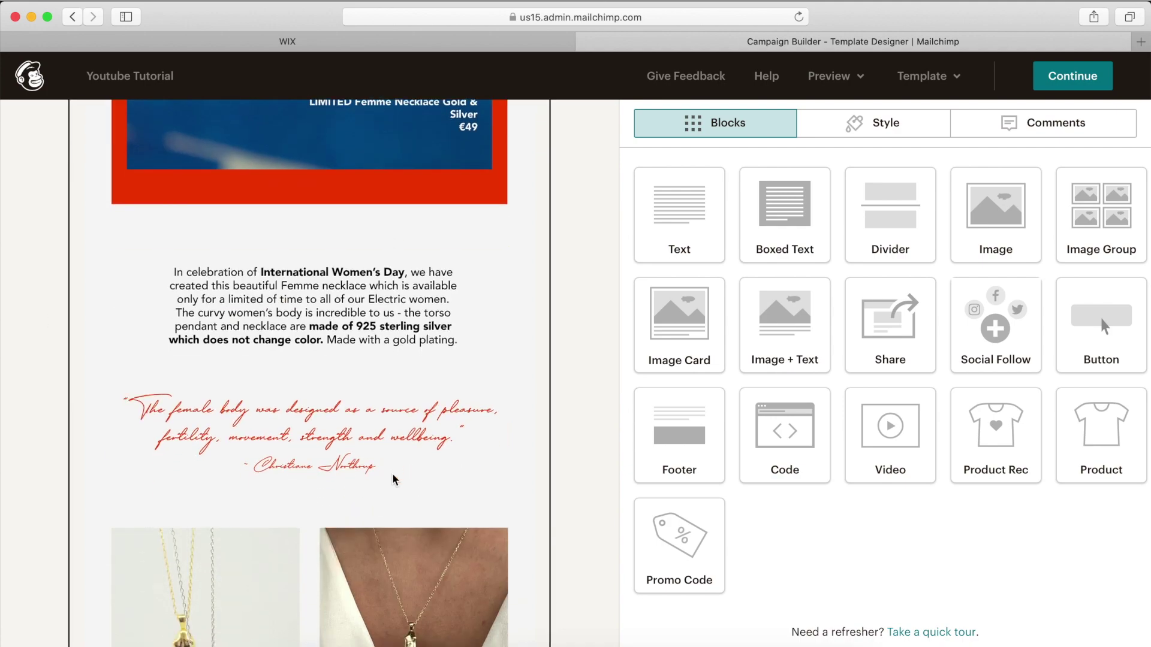
pyautogui.scroll(-7, 395, 479)
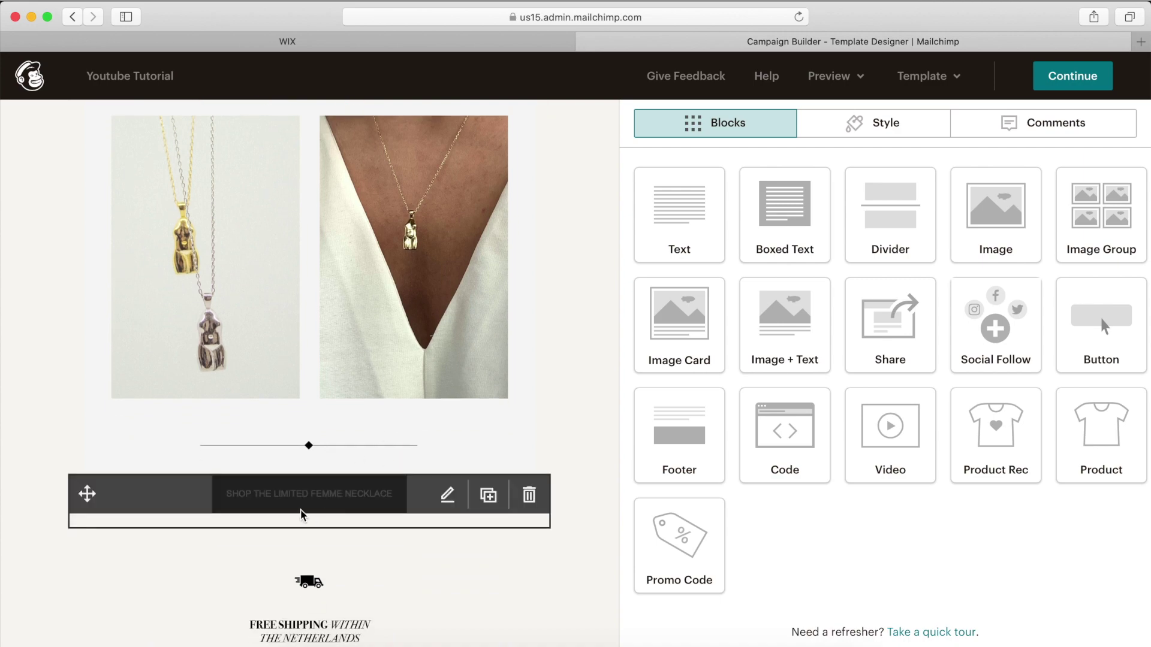
pyautogui.scroll(15, 308, 444)
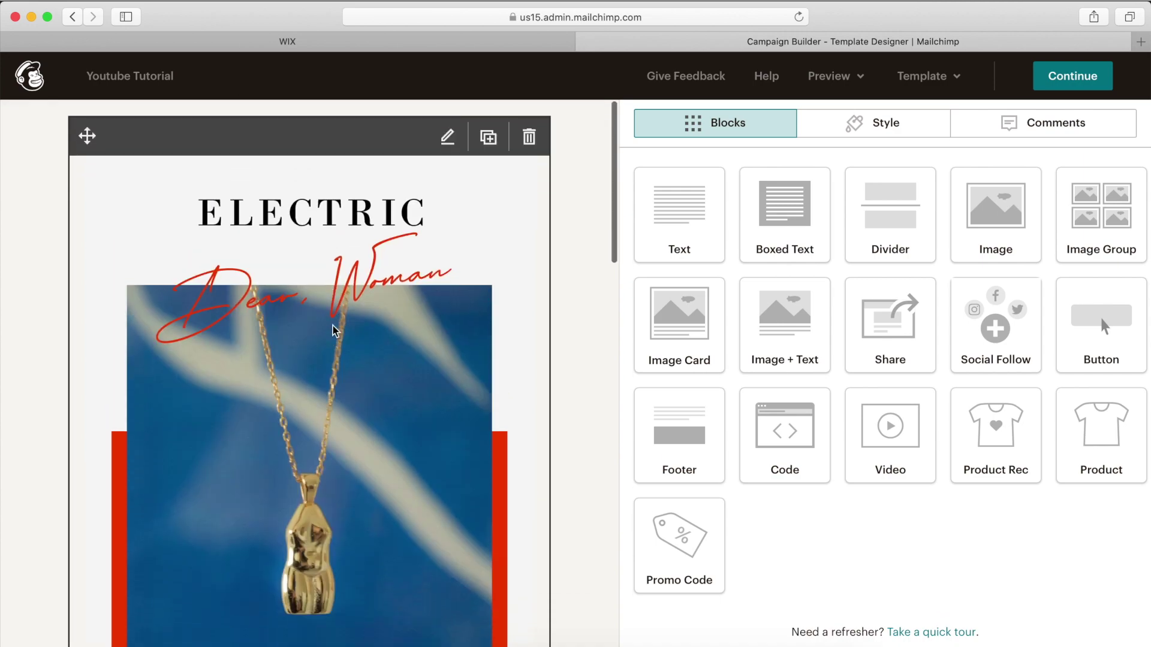
pyautogui.click(342, 245)
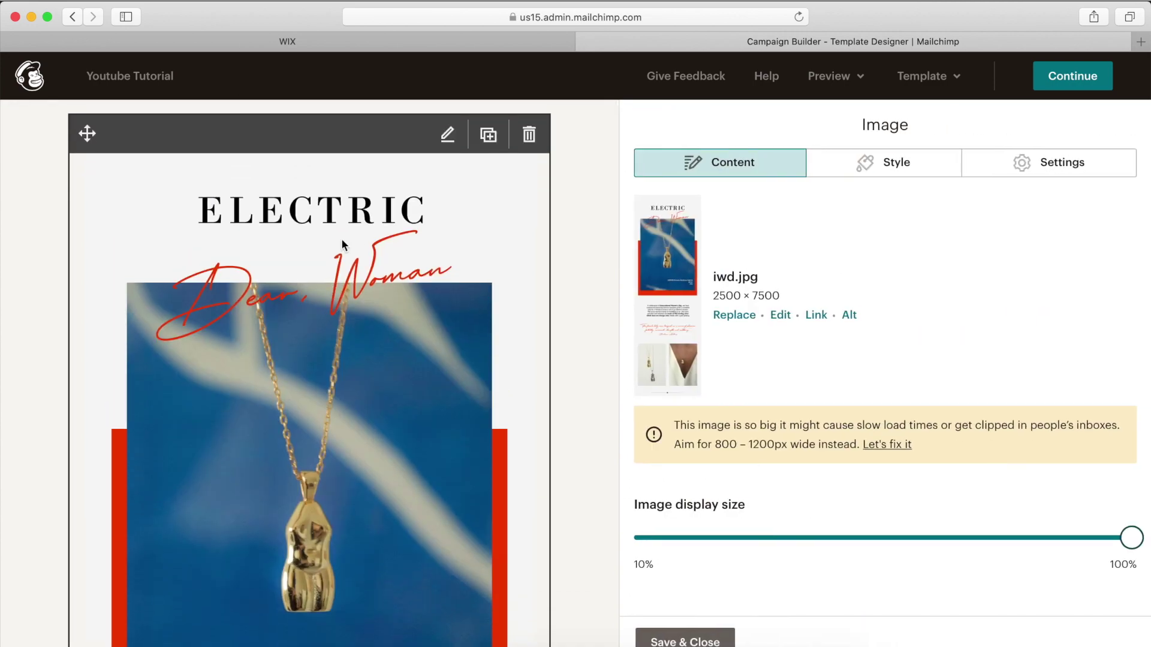
# - Start replacing iwd.jpg with a new upload browsed from the external hard drive
pyautogui.click(741, 326)
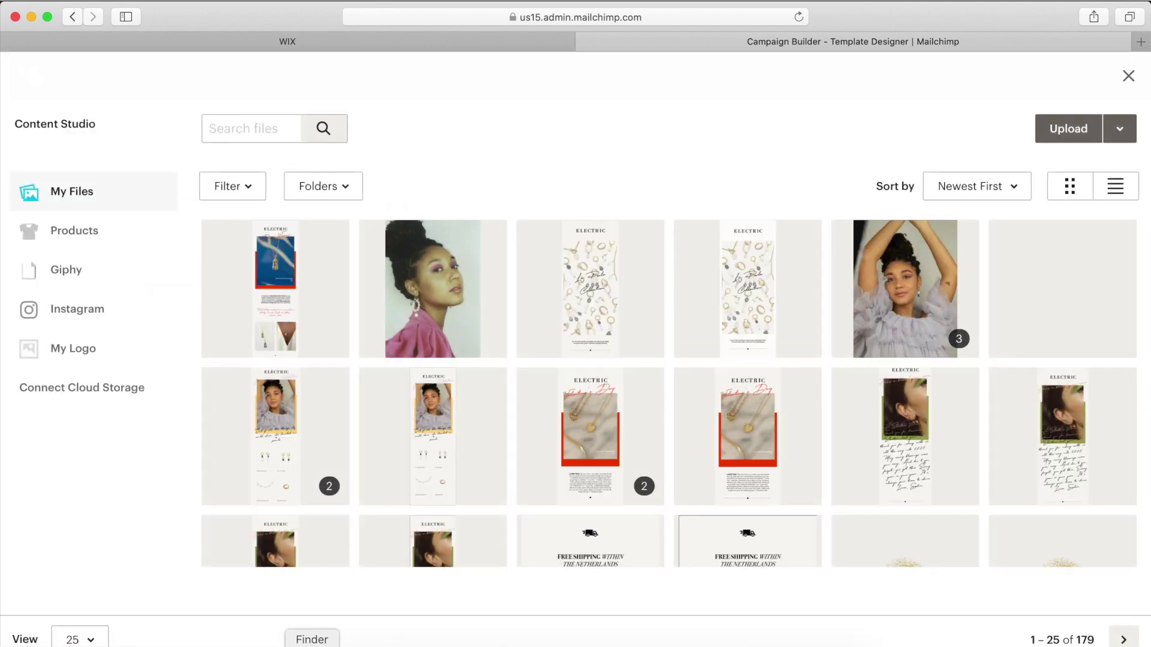
pyautogui.click(1054, 136)
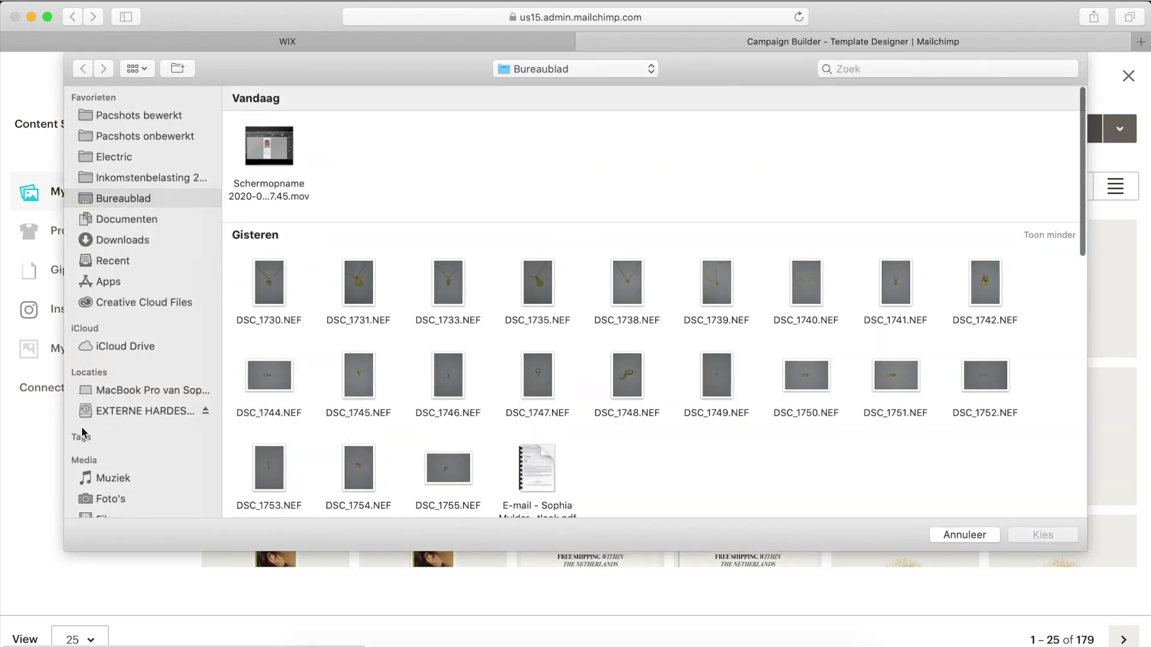
pyautogui.click(138, 411)
pyautogui.scroll(-2, 376, 356)
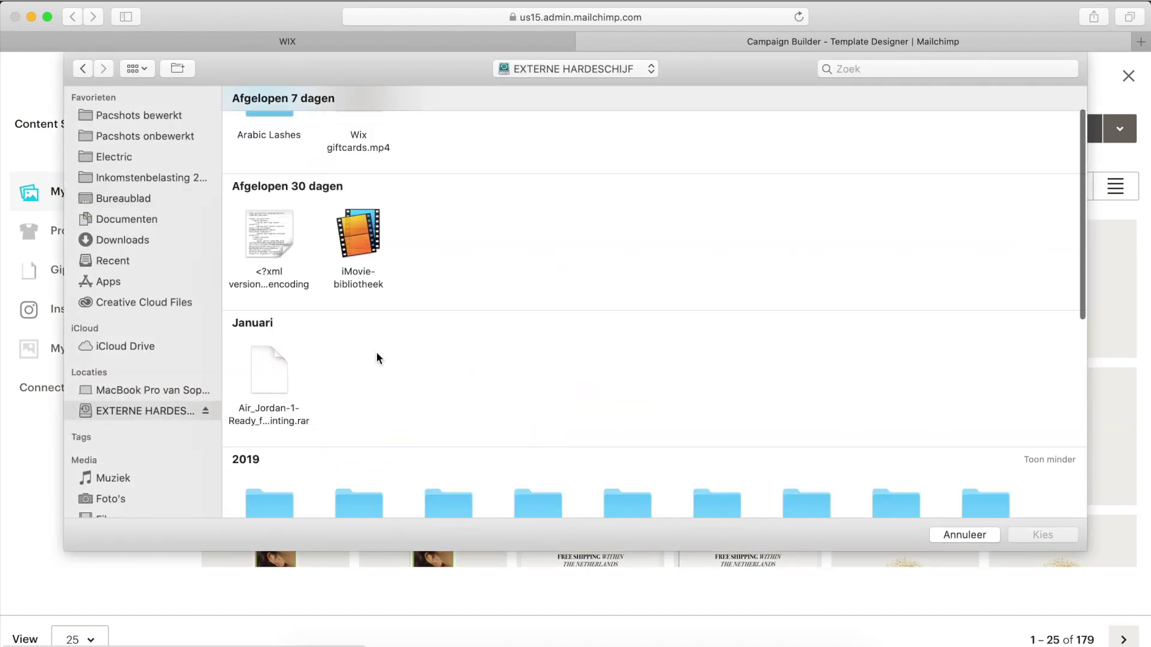
pyautogui.scroll(-10, 473, 288)
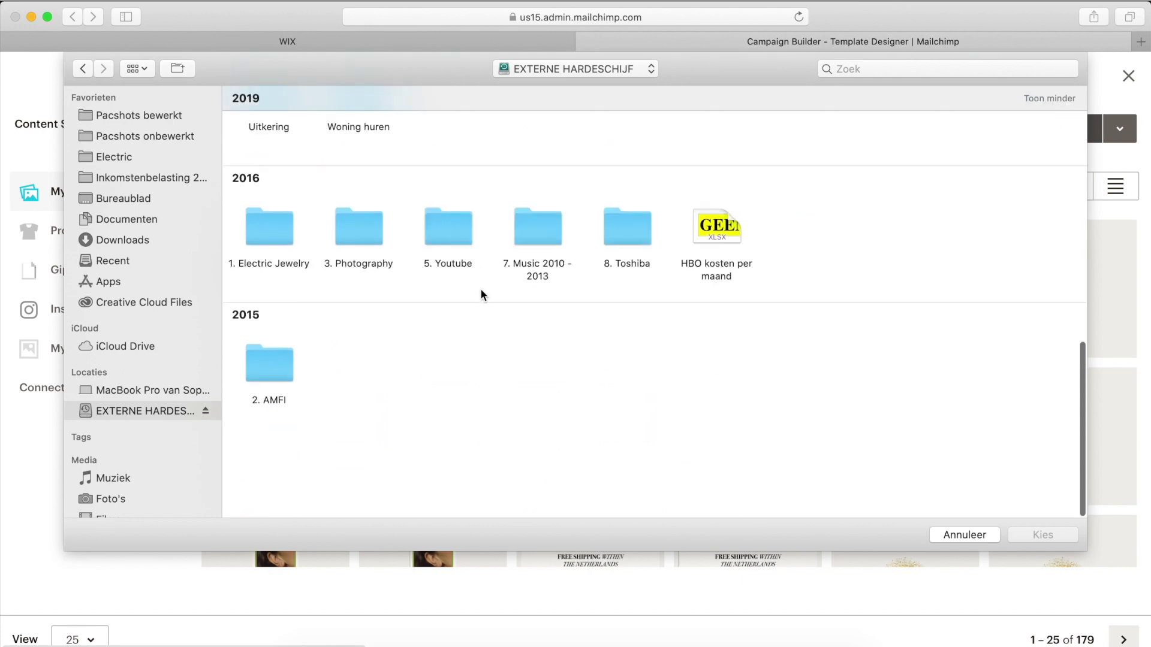
pyautogui.scroll(6, 480, 289)
pyautogui.scroll(-4, 286, 459)
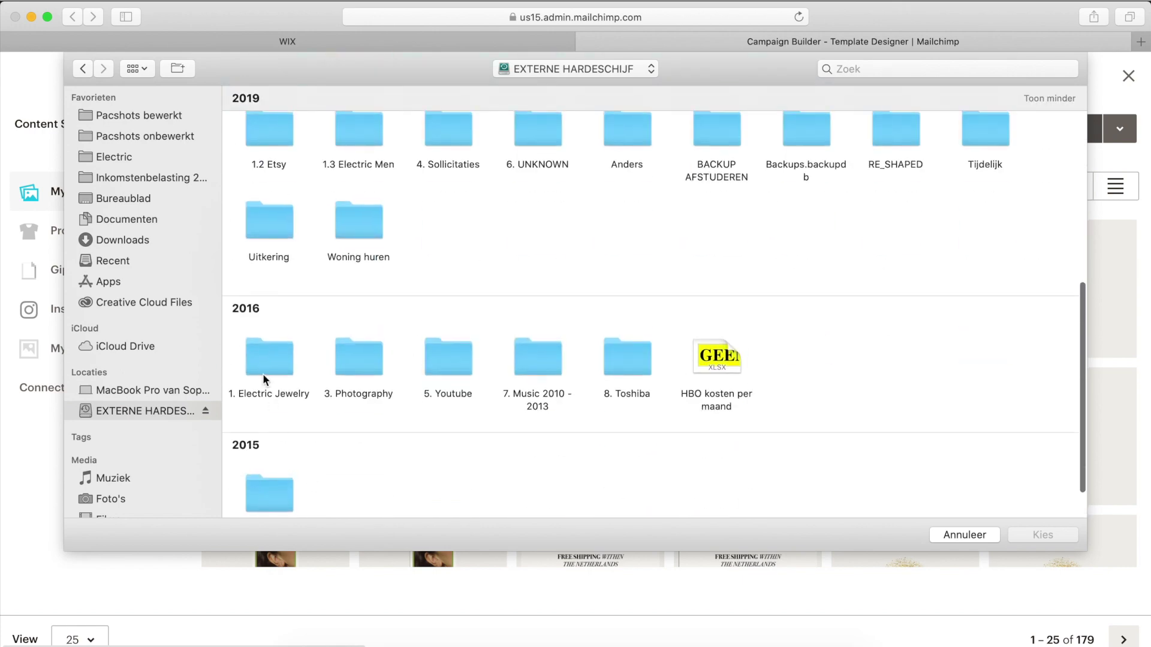
# - Upload Naamloos-1.jpg from 1. Electric Jewelry > 11. Newsletter and insert it into the email
pyautogui.doubleClick(264, 376)
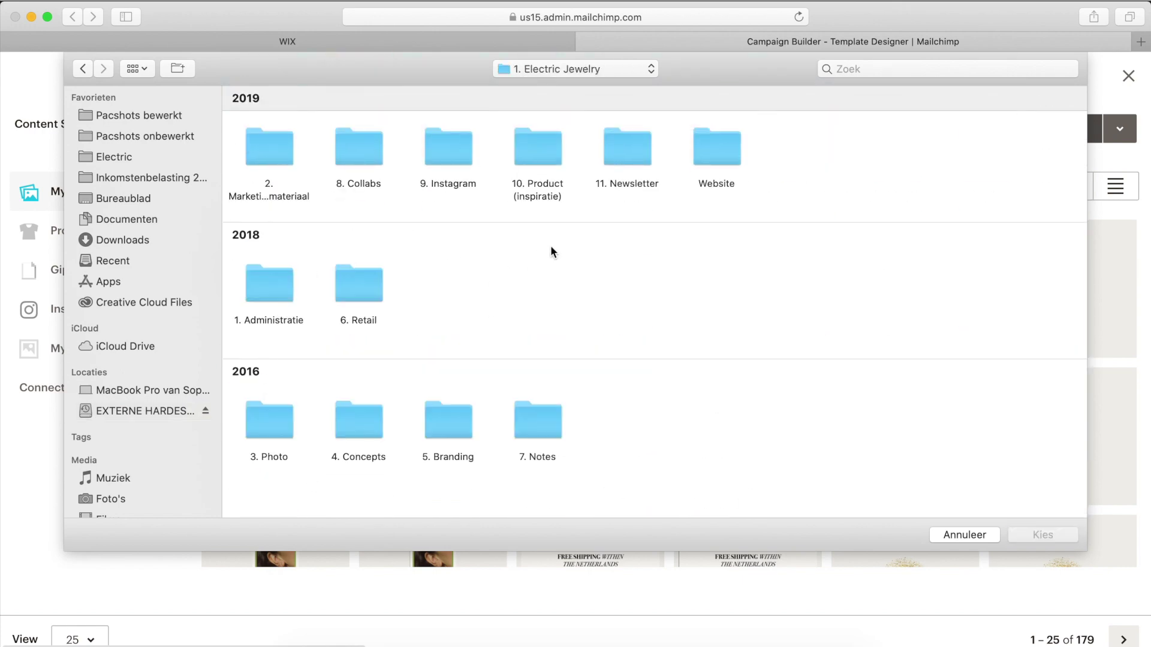
pyautogui.doubleClick(624, 146)
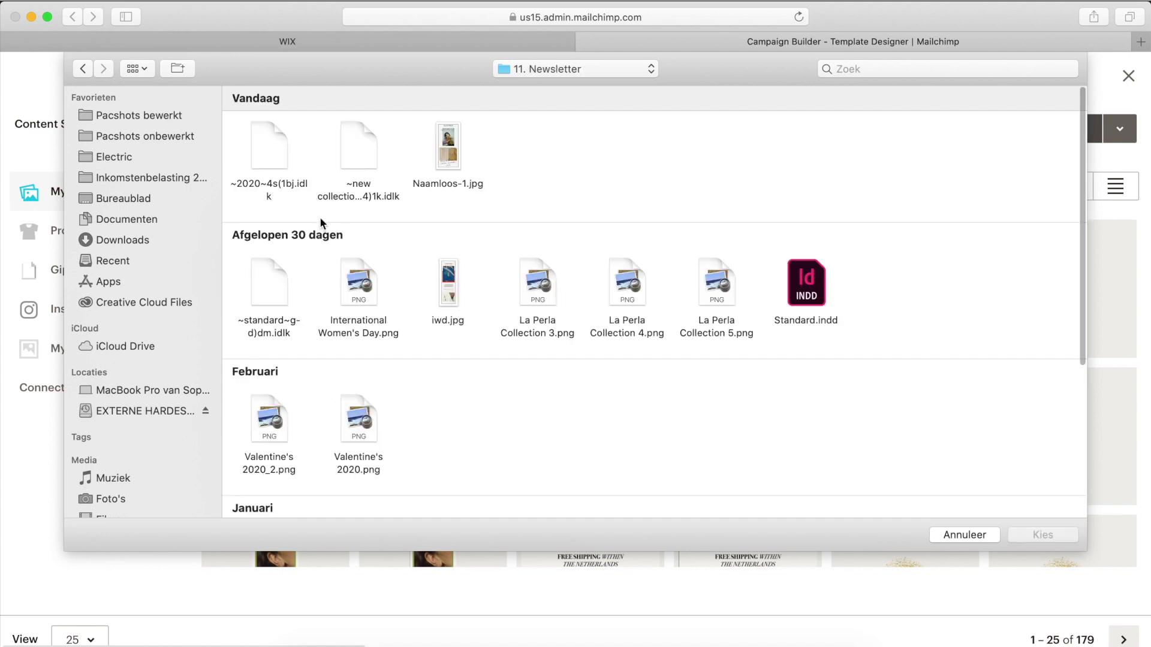
pyautogui.doubleClick(453, 144)
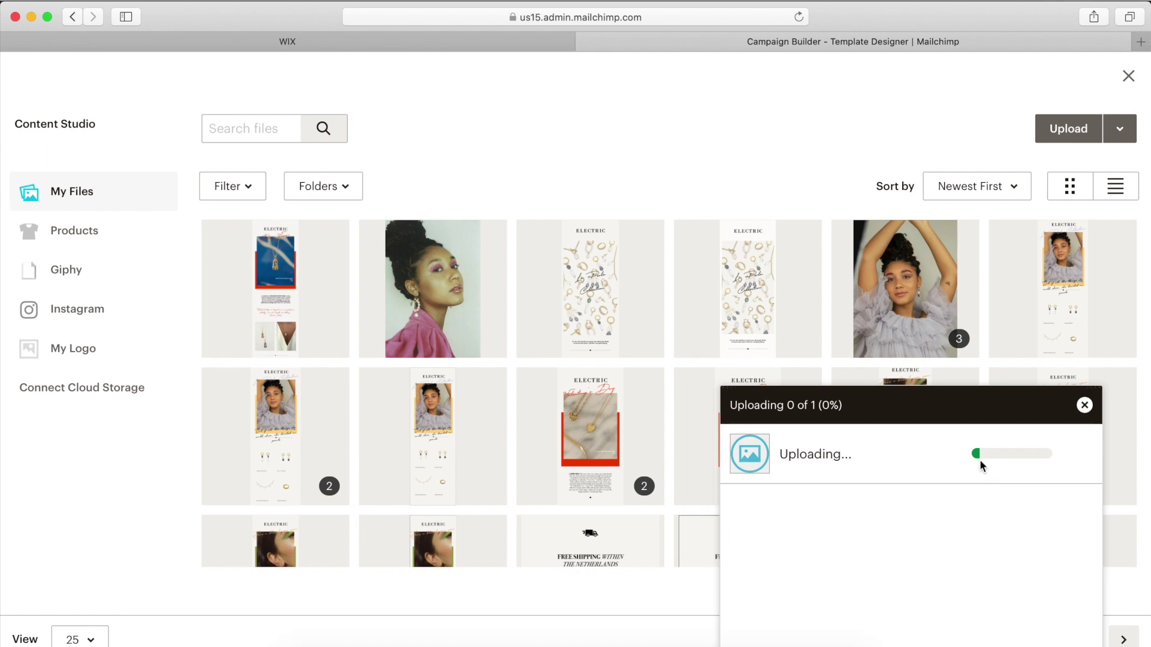
pyautogui.scroll(-3, 859, 311)
pyautogui.scroll(3, 860, 311)
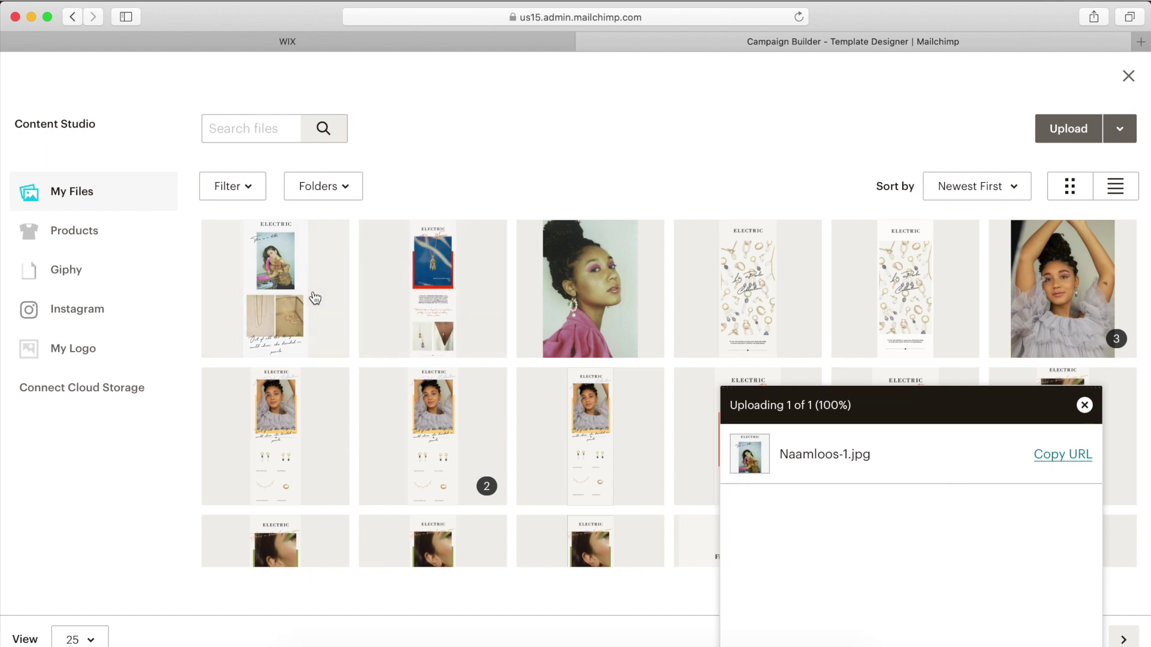
pyautogui.click(311, 298)
pyautogui.click(1096, 132)
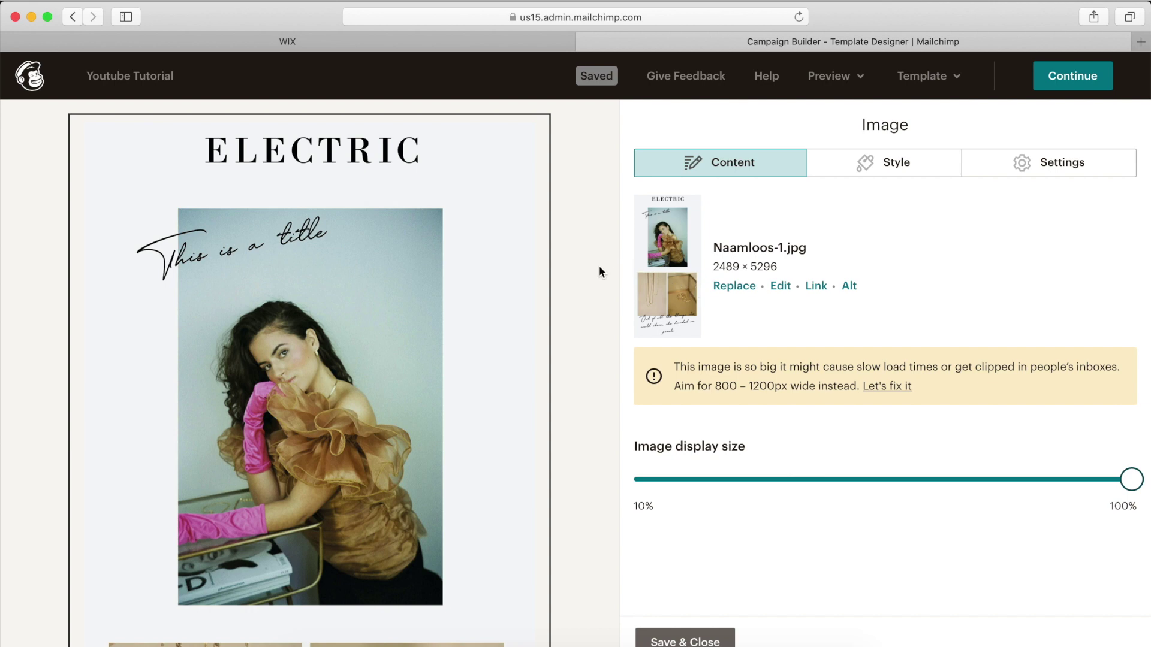
# - Save the image block and reopen the Naamloos-1.jpg block, shown at 100% size
pyautogui.click(685, 640)
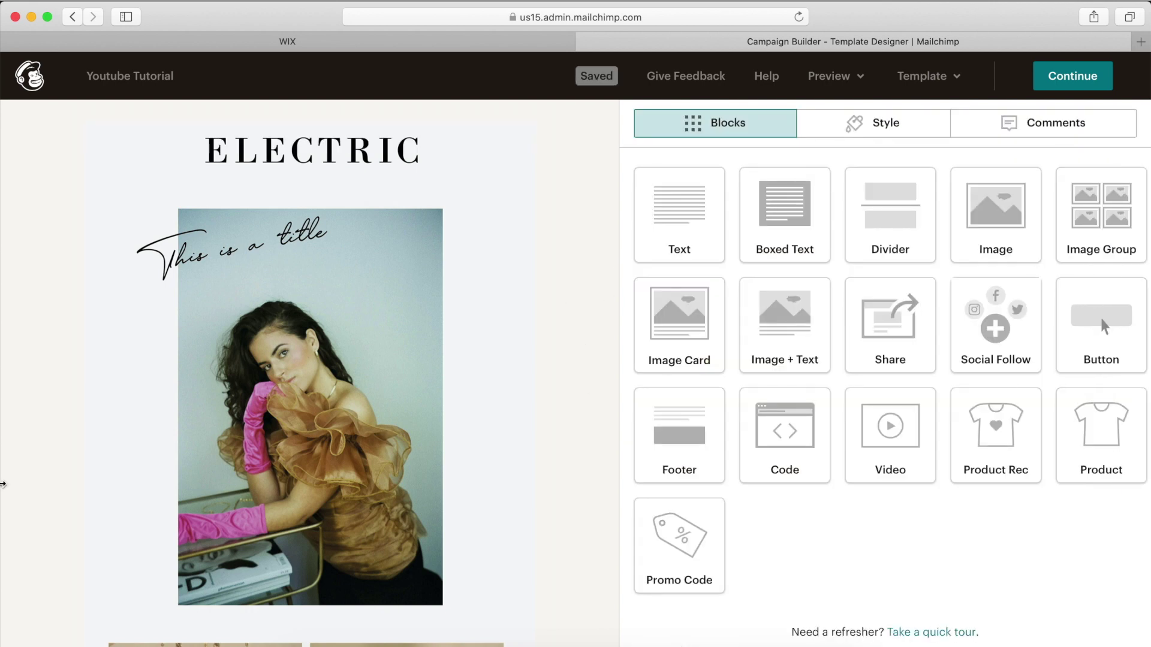
pyautogui.scroll(-10, 3, 483)
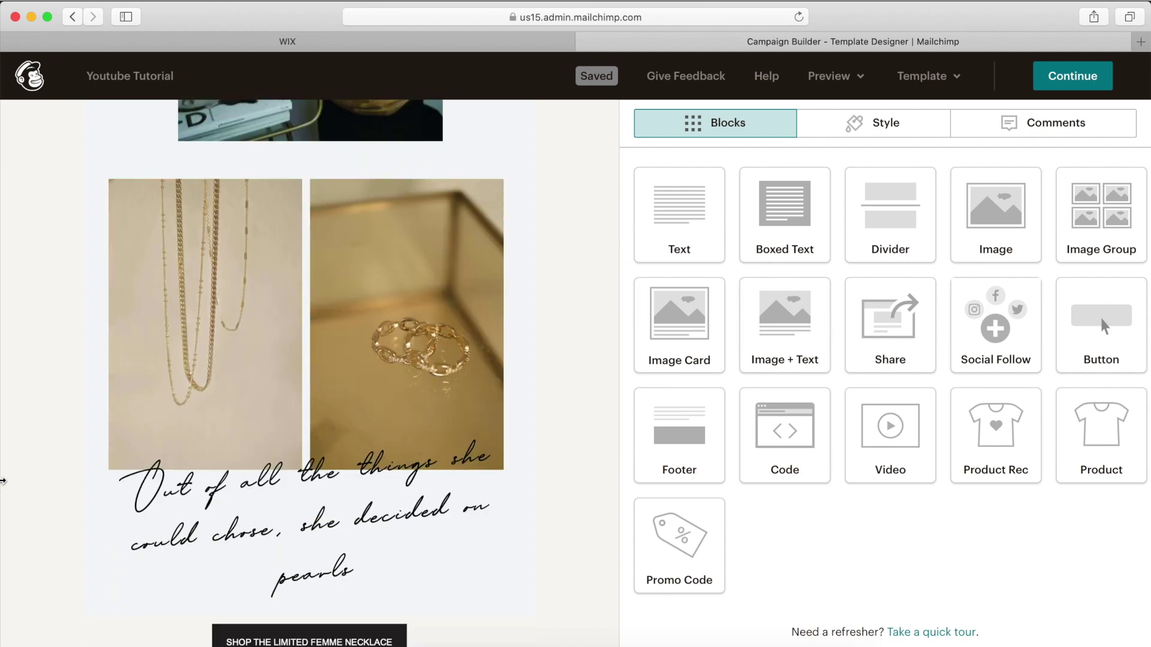
pyautogui.scroll(-5, 3, 480)
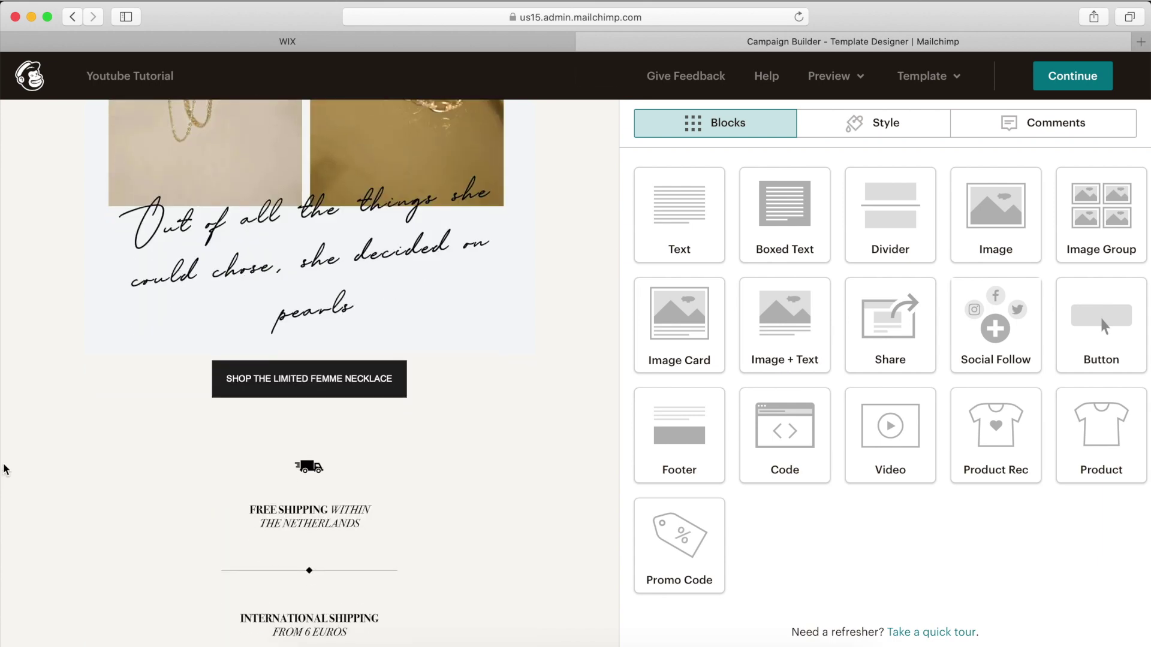
pyautogui.scroll(3, 3, 469)
pyautogui.click(116, 390)
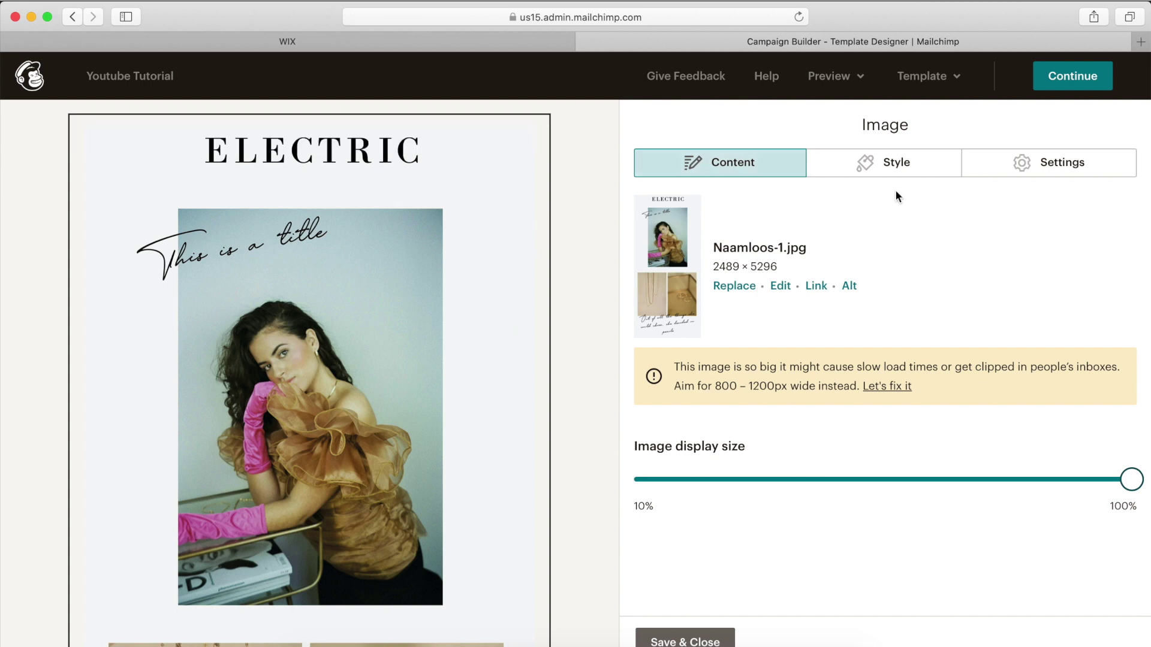
# - Save the image block and confirm the Page style background colour is #f8f5f2
pyautogui.click(685, 640)
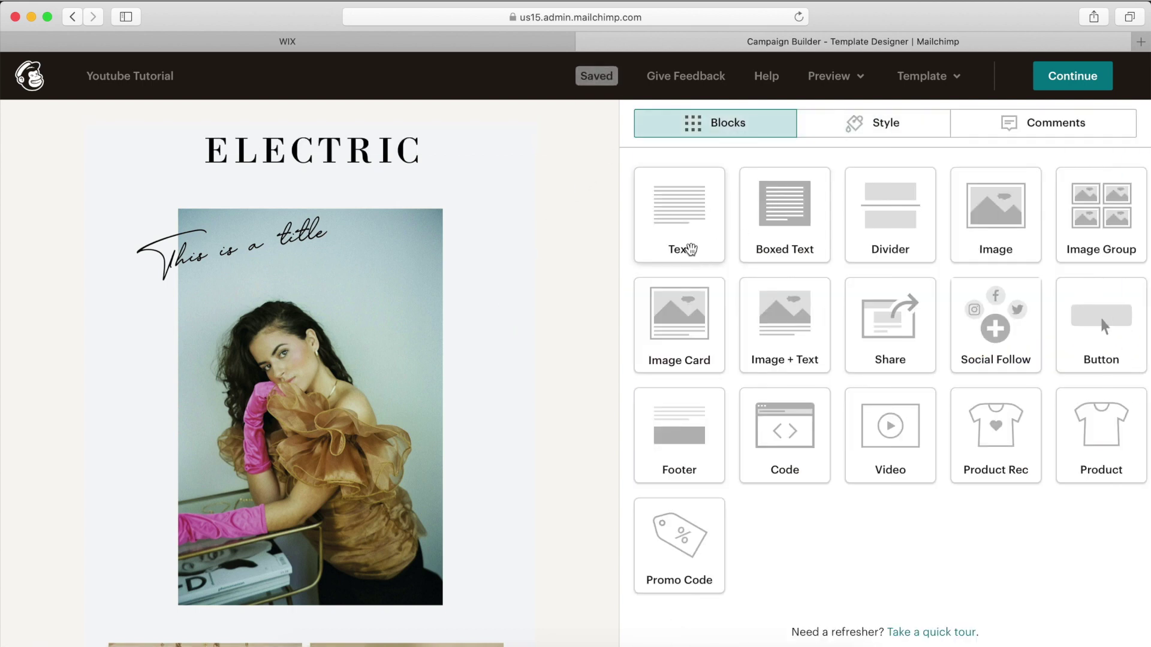
pyautogui.click(878, 122)
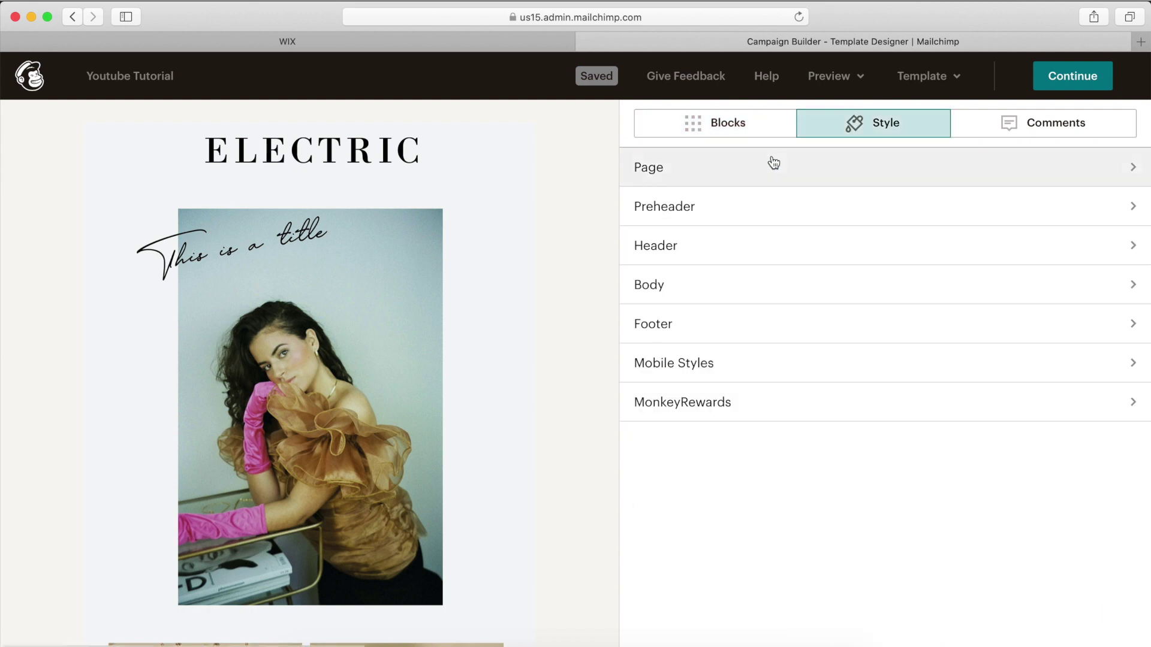
pyautogui.click(773, 163)
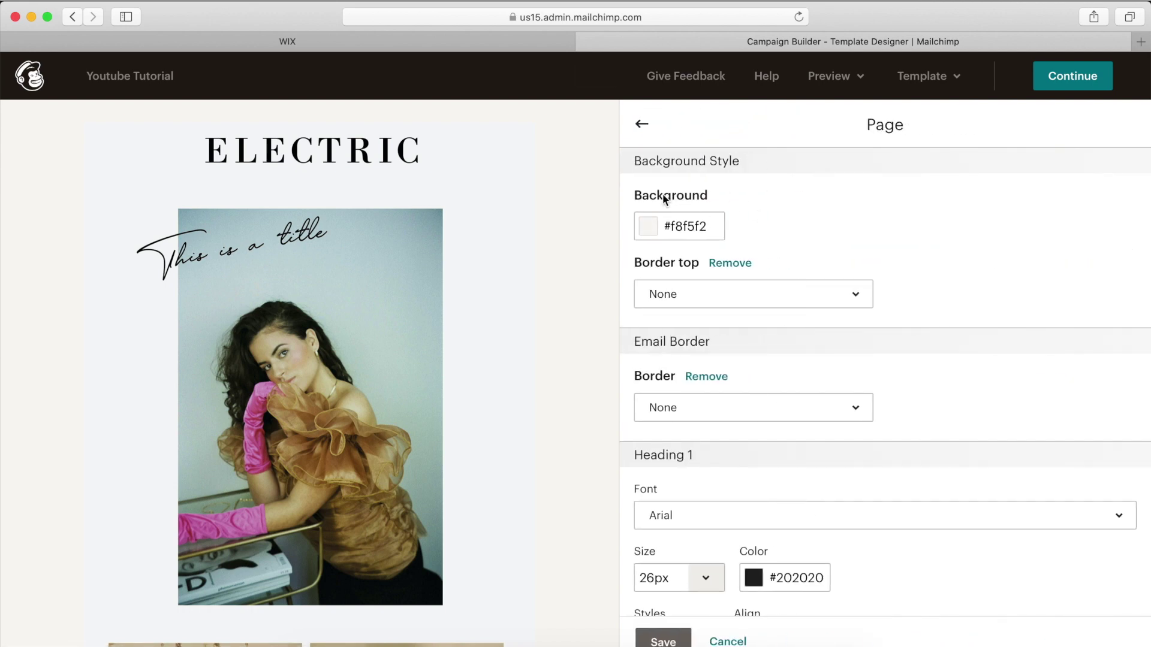
pyautogui.click(686, 228)
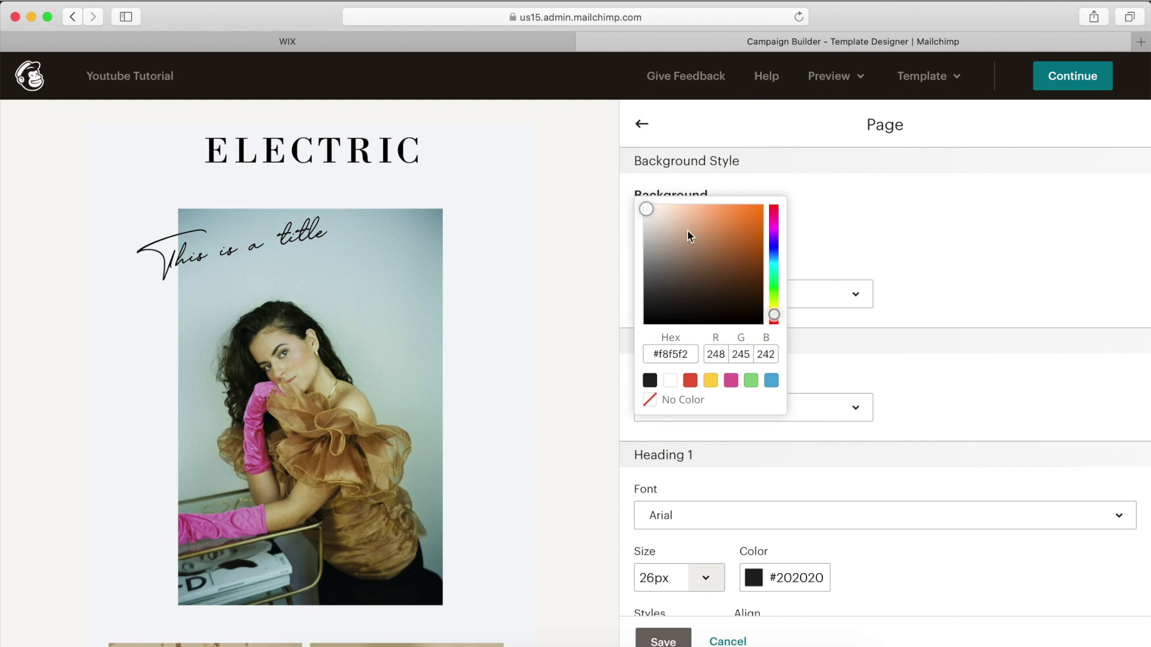
pyautogui.click(665, 353)
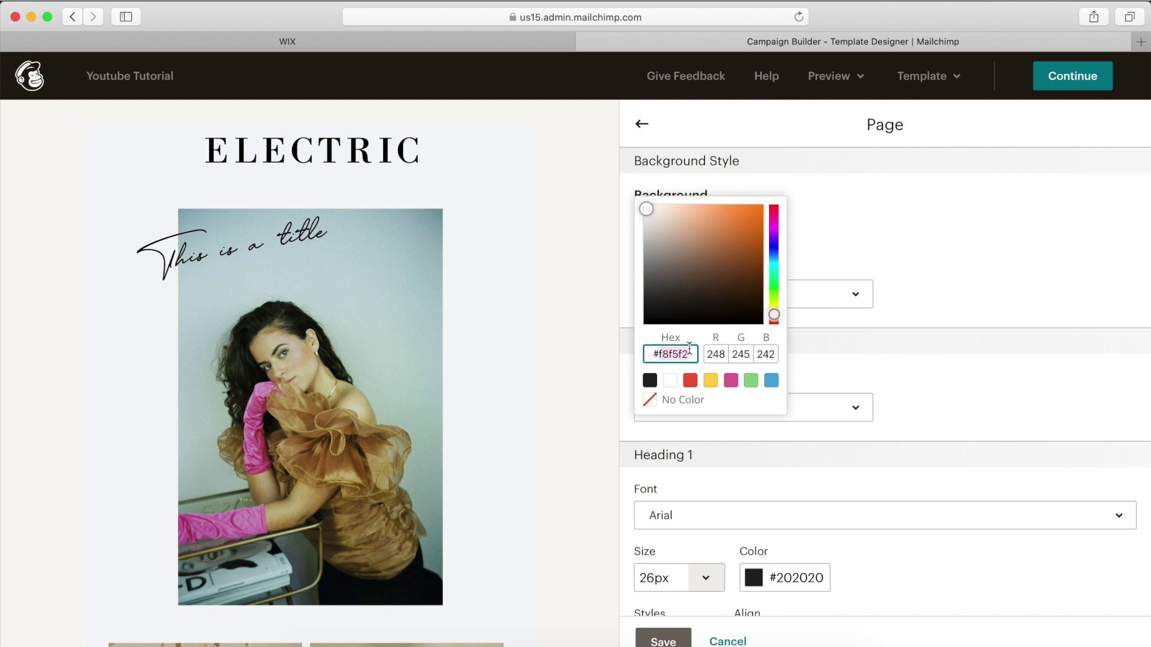
pyautogui.moveTo(511, 237)
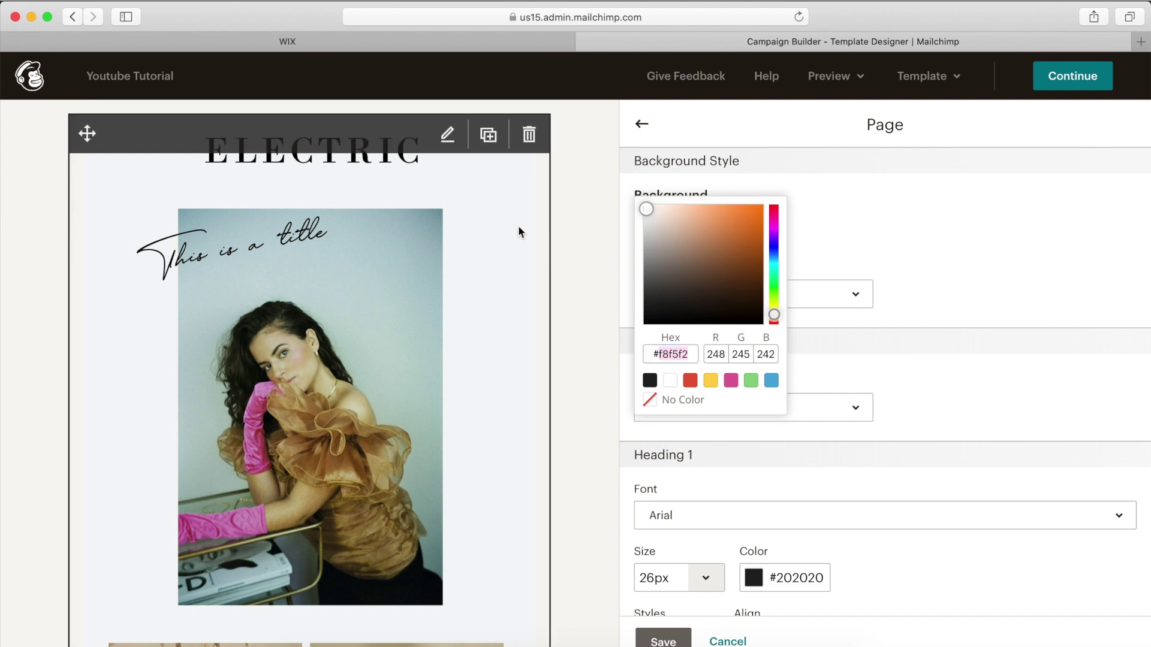
pyautogui.click(816, 208)
# - Check that the SHOP THE LIMITED FEMME NECKLACE button links to the necklace product page
pyautogui.scroll(-3, 537, 301)
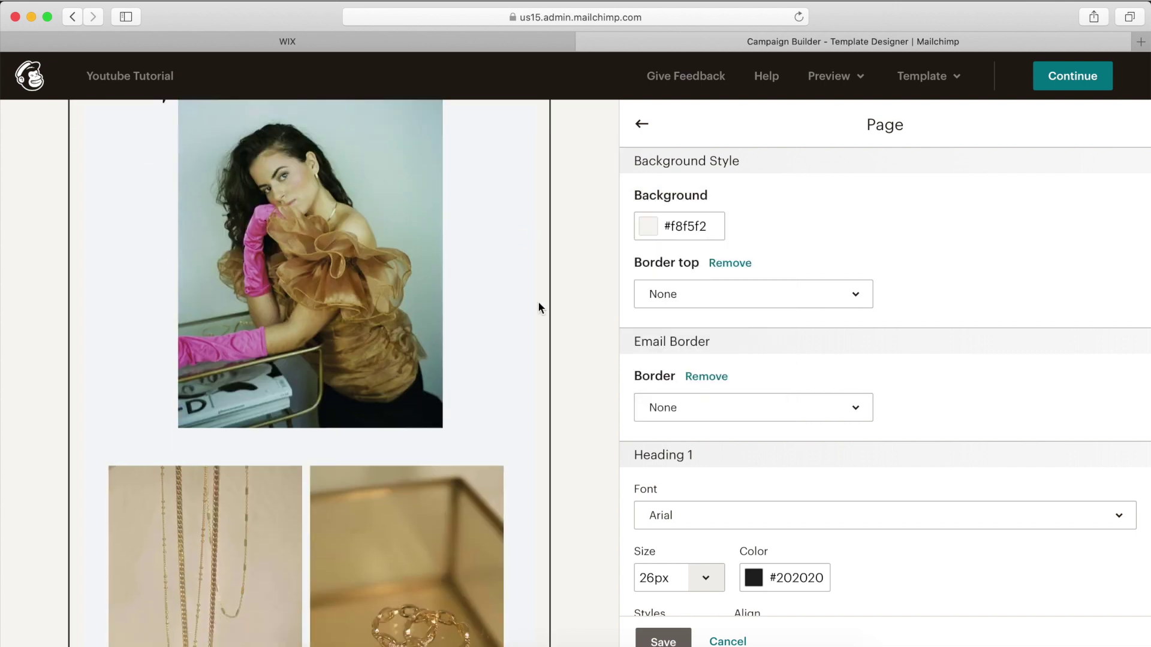
pyautogui.scroll(-10, 538, 300)
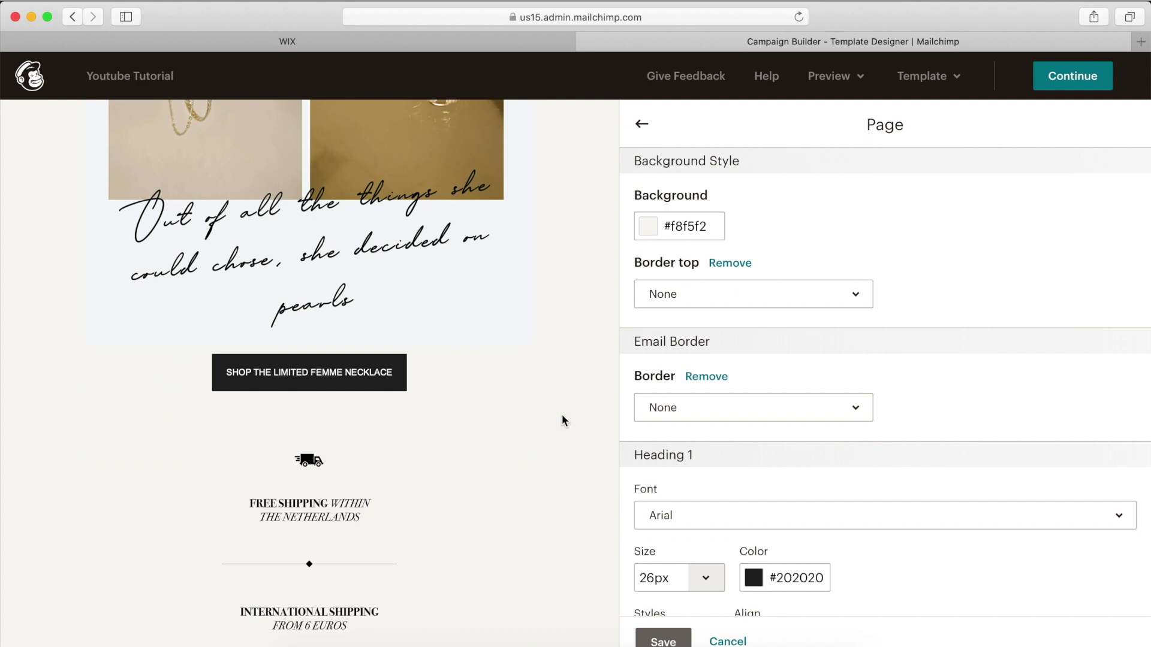
pyautogui.click(381, 390)
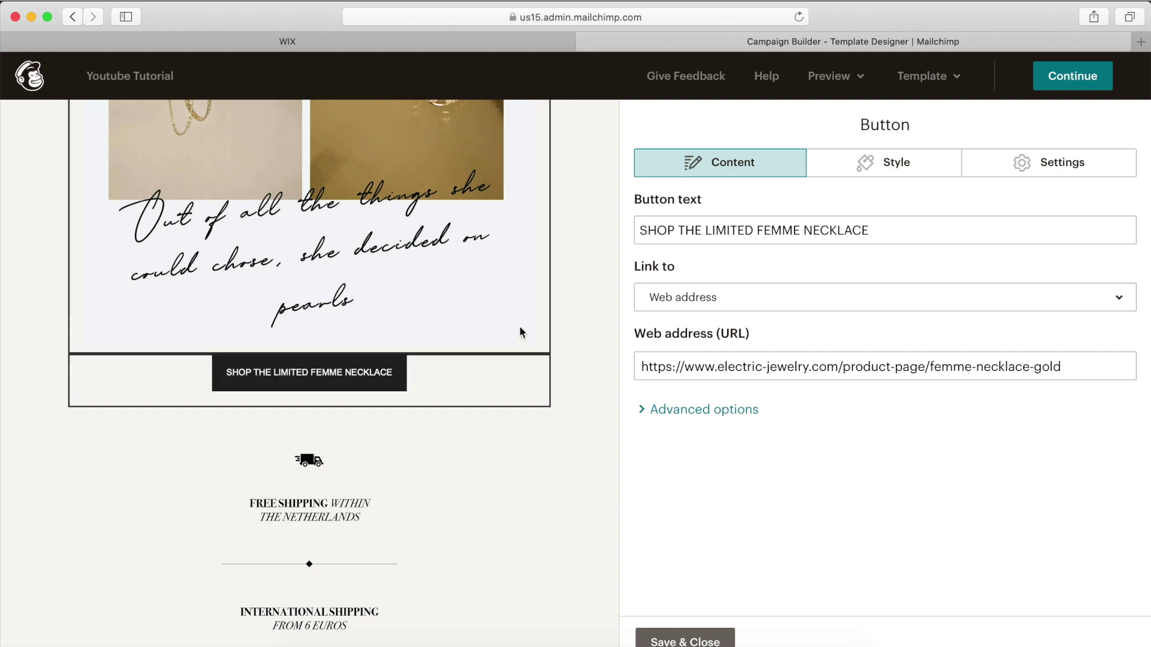
pyautogui.scroll(2, 519, 326)
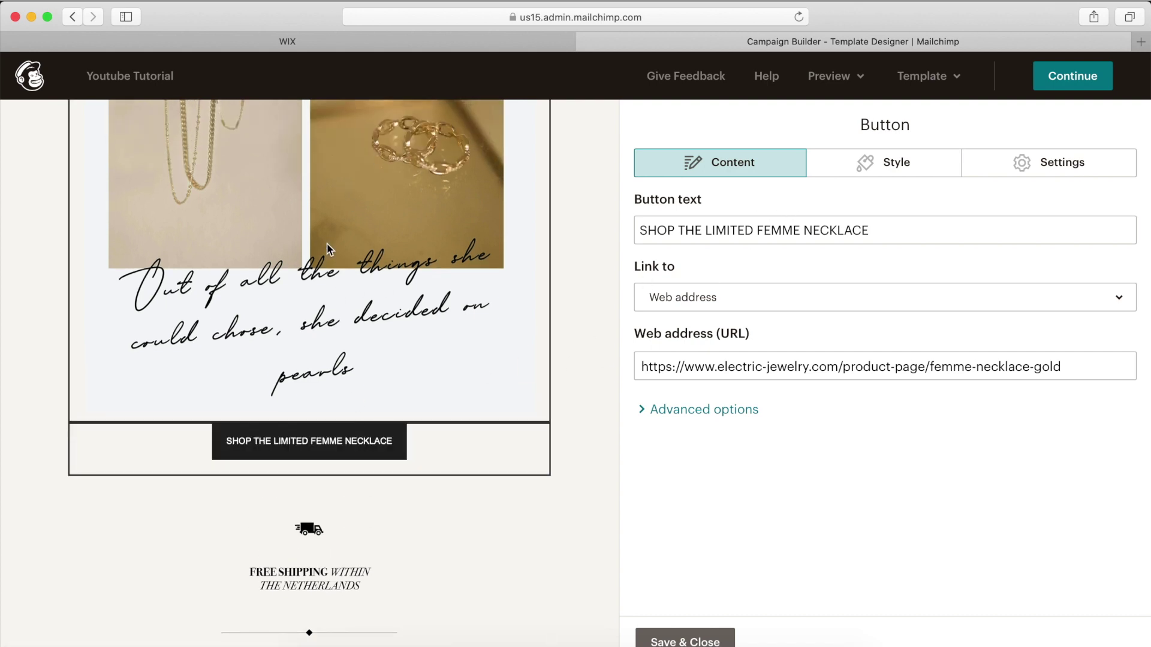
pyautogui.scroll(6, 331, 252)
pyautogui.scroll(11, 383, 314)
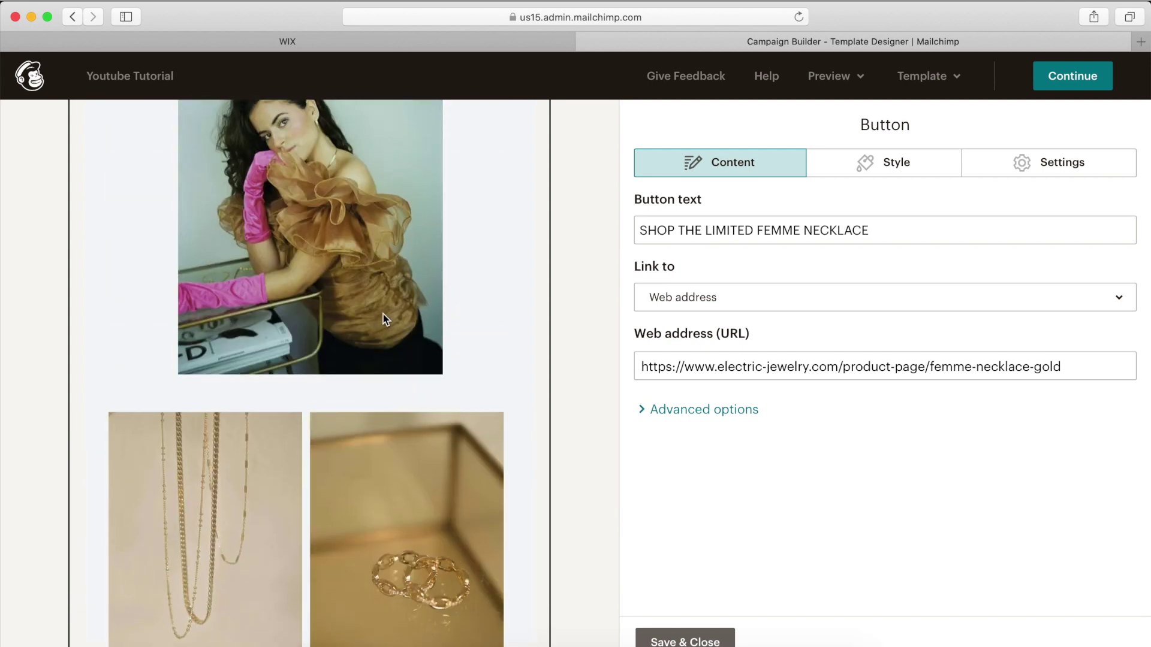
pyautogui.scroll(-20, 343, 270)
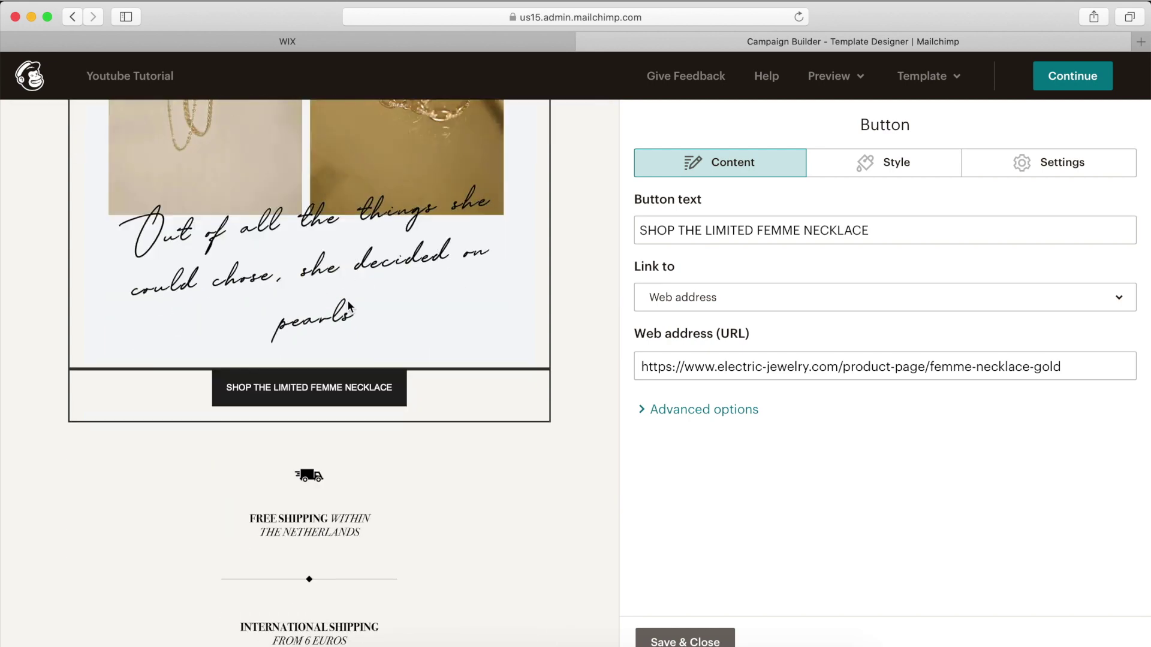
pyautogui.scroll(9, 348, 305)
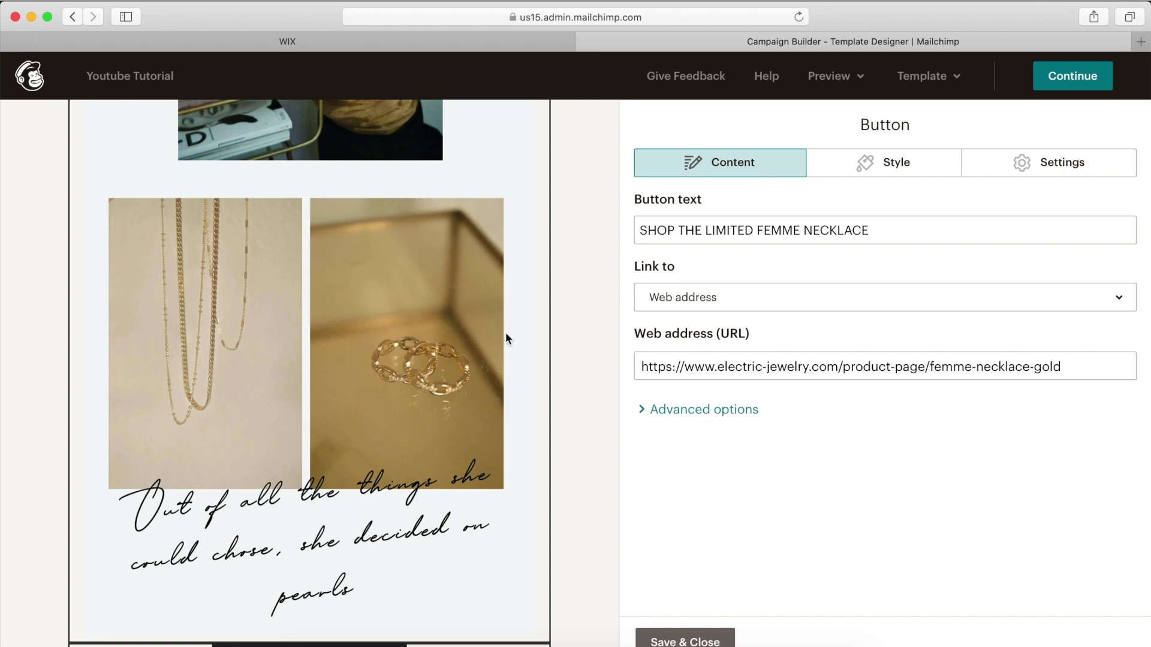
pyautogui.scroll(-7, 223, 432)
# - Open the free-shipping footer image Footer 3.png (1200 × 1200) for editing
pyautogui.moveTo(321, 424)
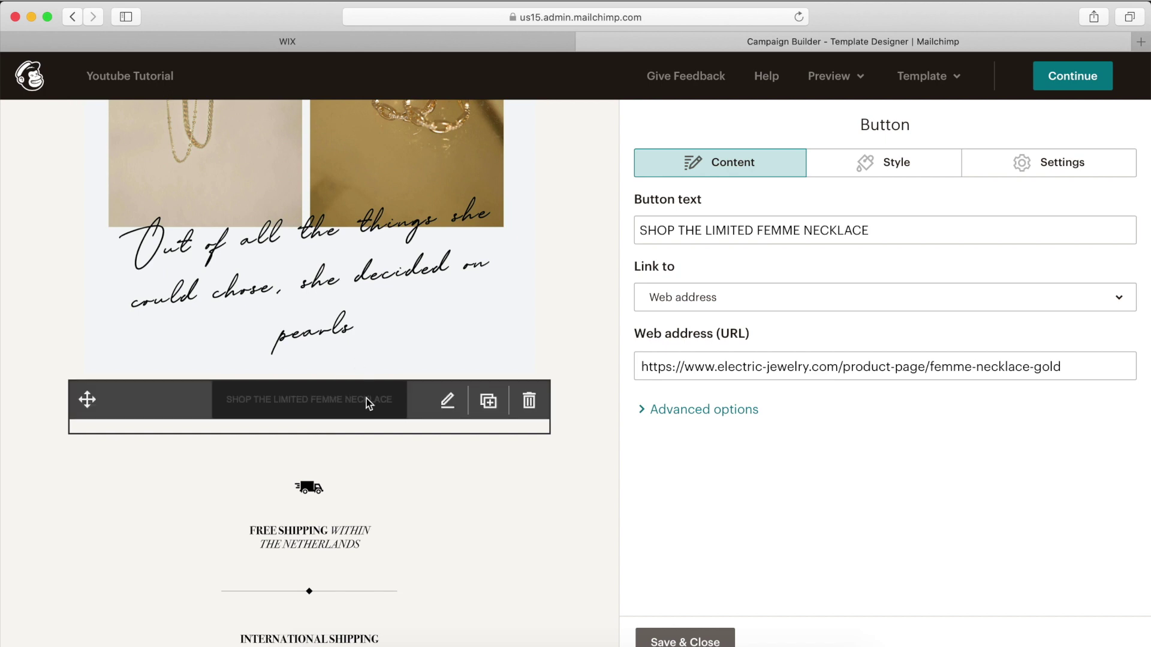
pyautogui.moveTo(441, 462)
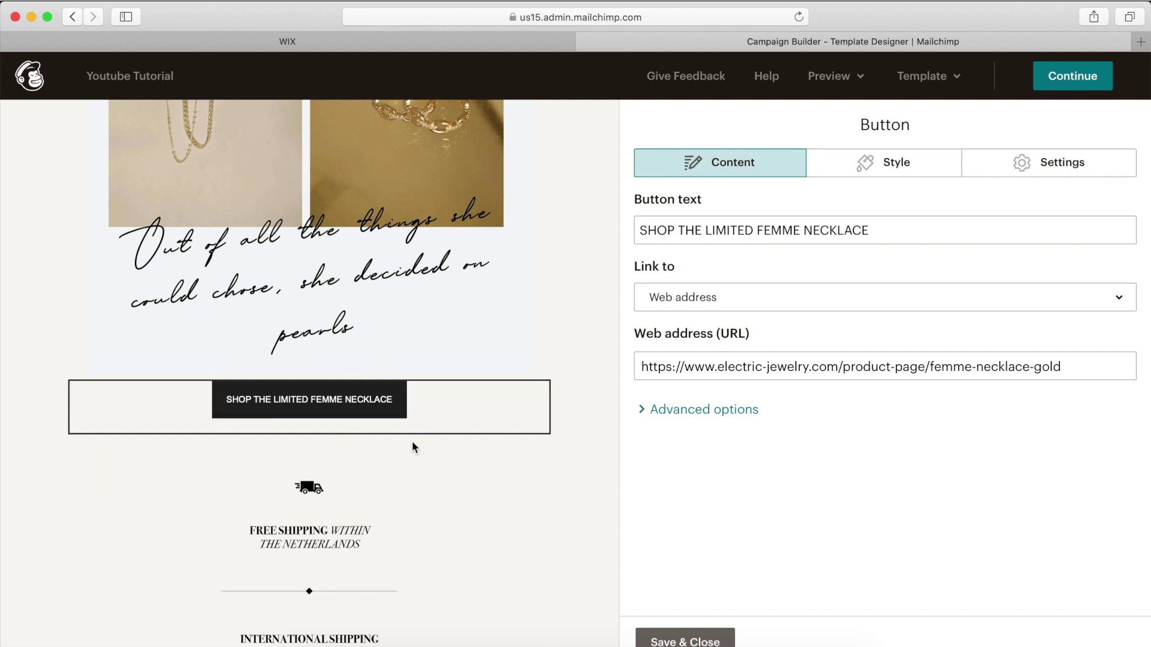
pyautogui.scroll(-1, 412, 444)
pyautogui.click(356, 471)
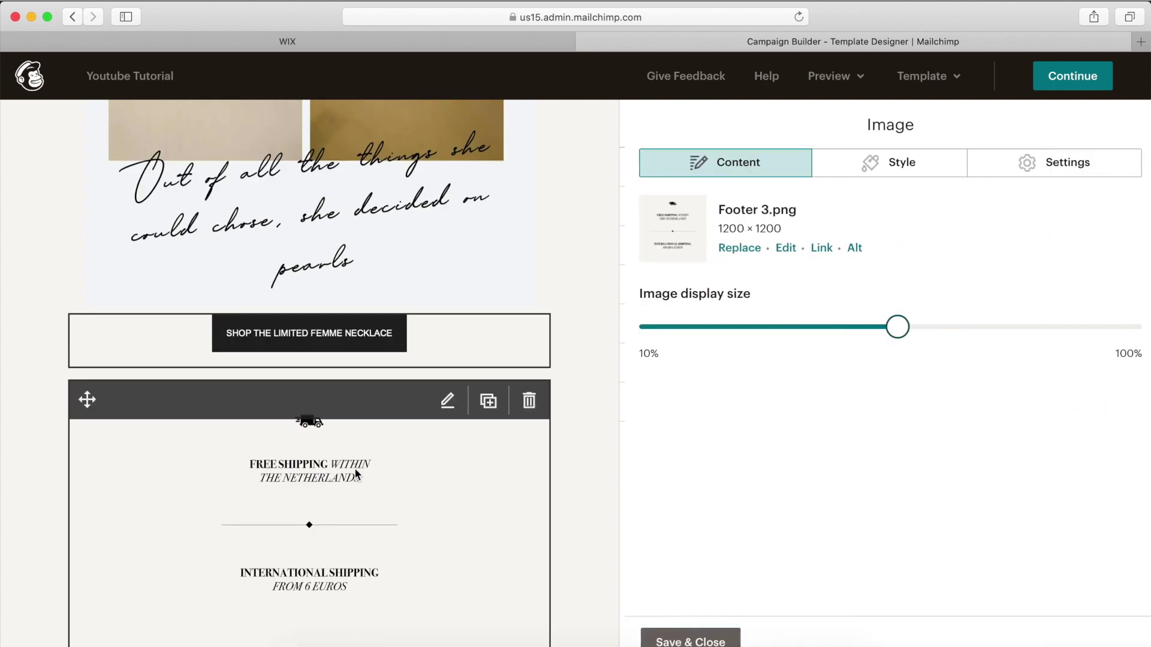
pyautogui.scroll(-3, 583, 317)
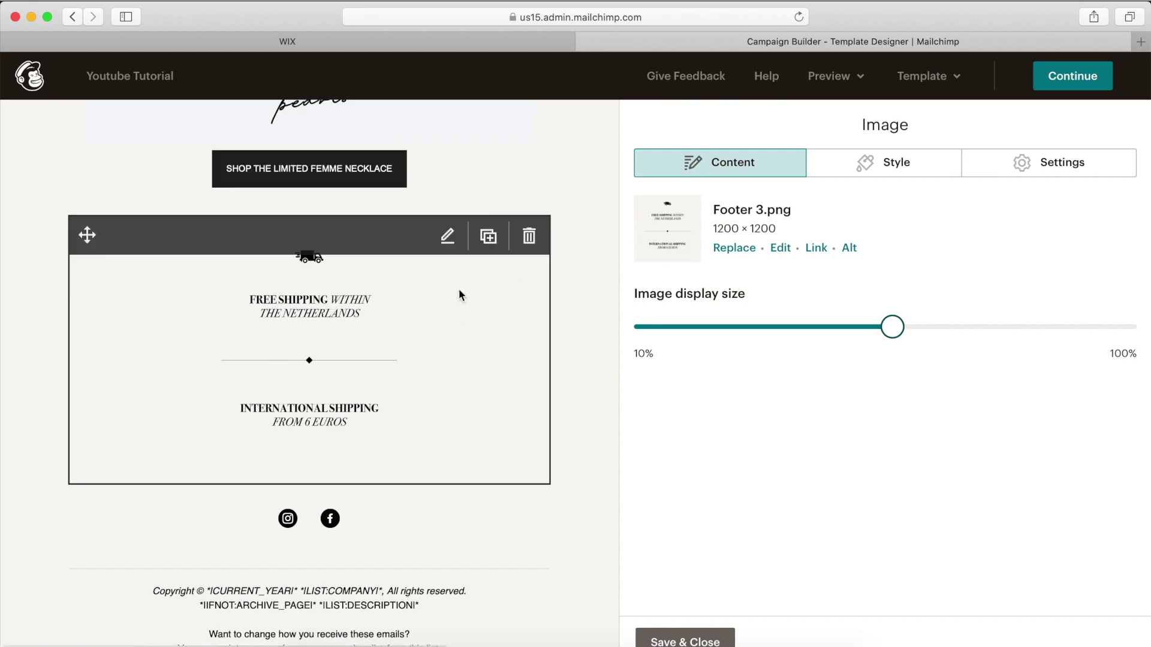
pyautogui.scroll(10, 451, 300)
pyautogui.scroll(4, 321, 339)
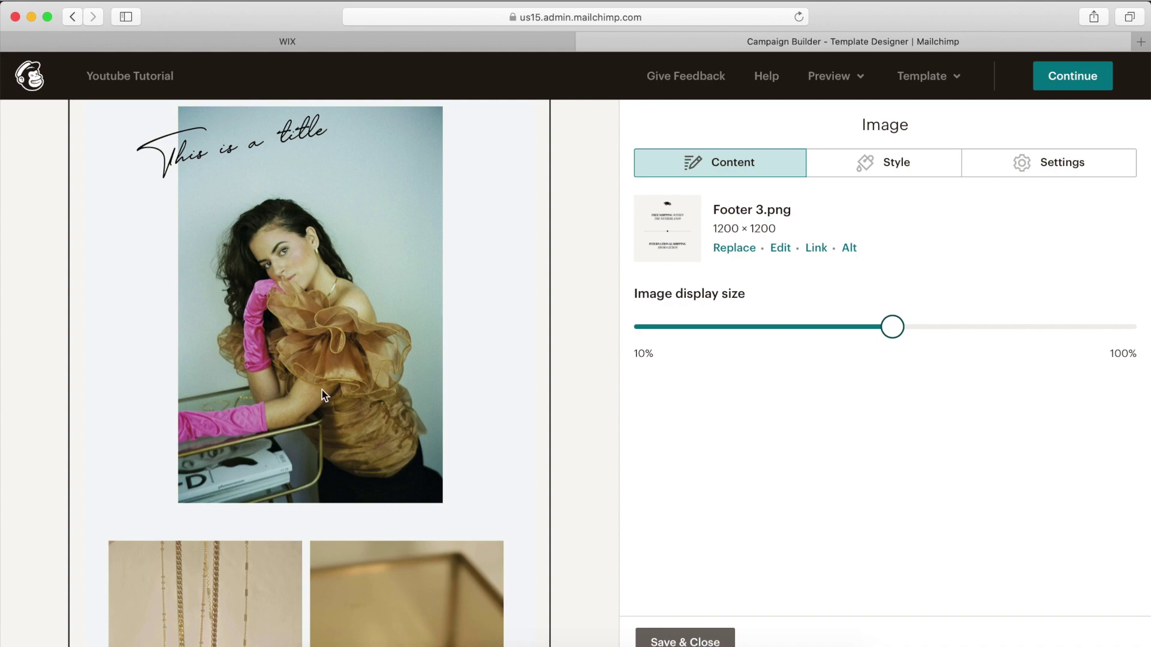
pyautogui.scroll(-14, 346, 400)
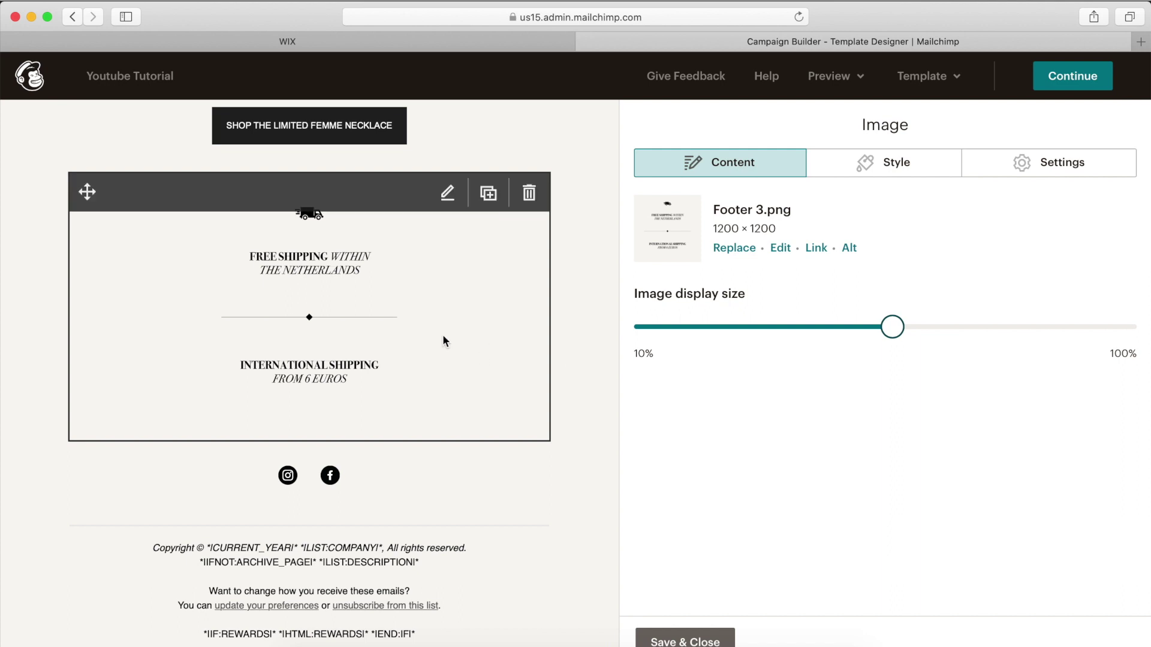
pyautogui.scroll(5, 443, 334)
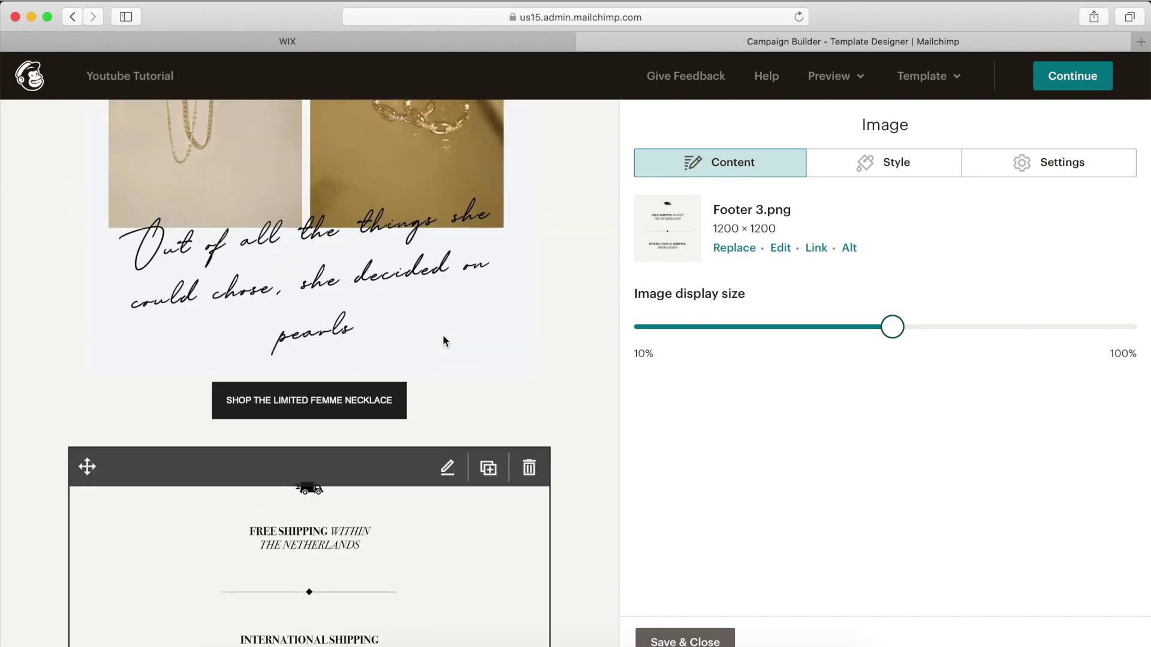
pyautogui.scroll(5, 590, 247)
pyautogui.scroll(5, 590, 247)
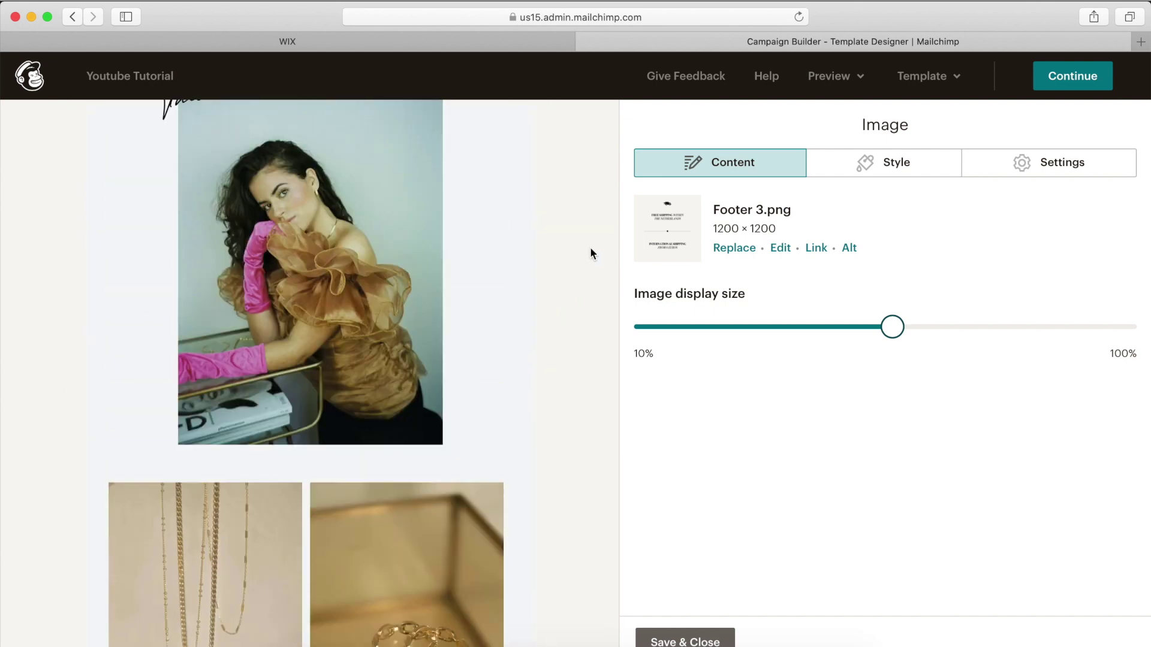
pyautogui.scroll(-2, 590, 247)
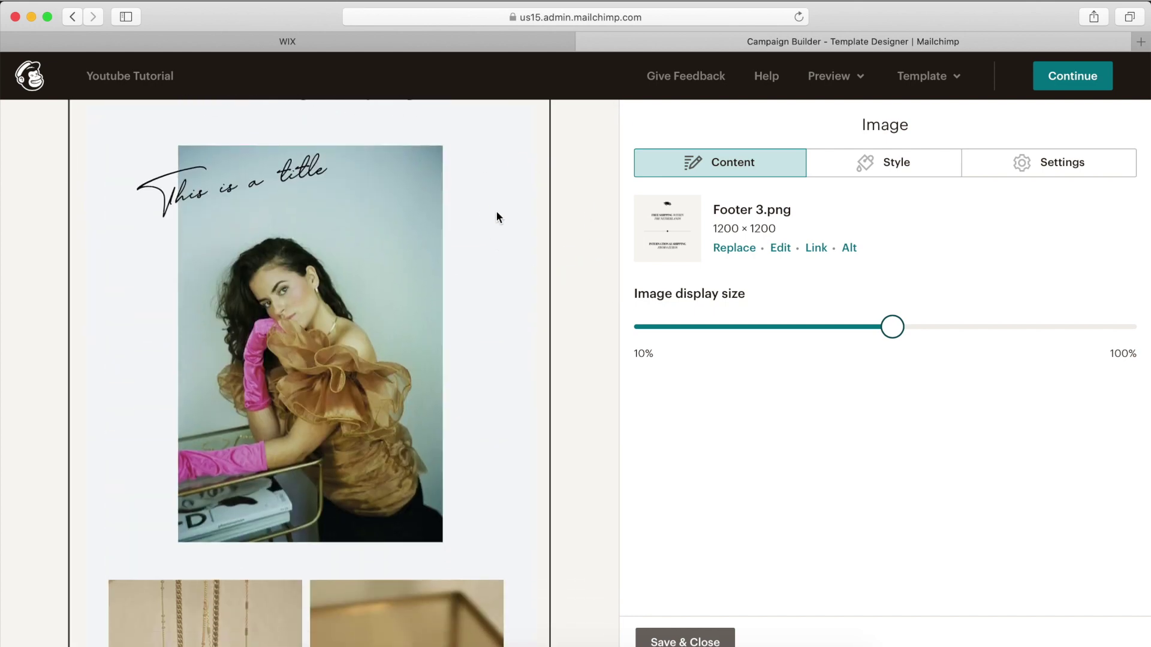
pyautogui.scroll(-15, 495, 210)
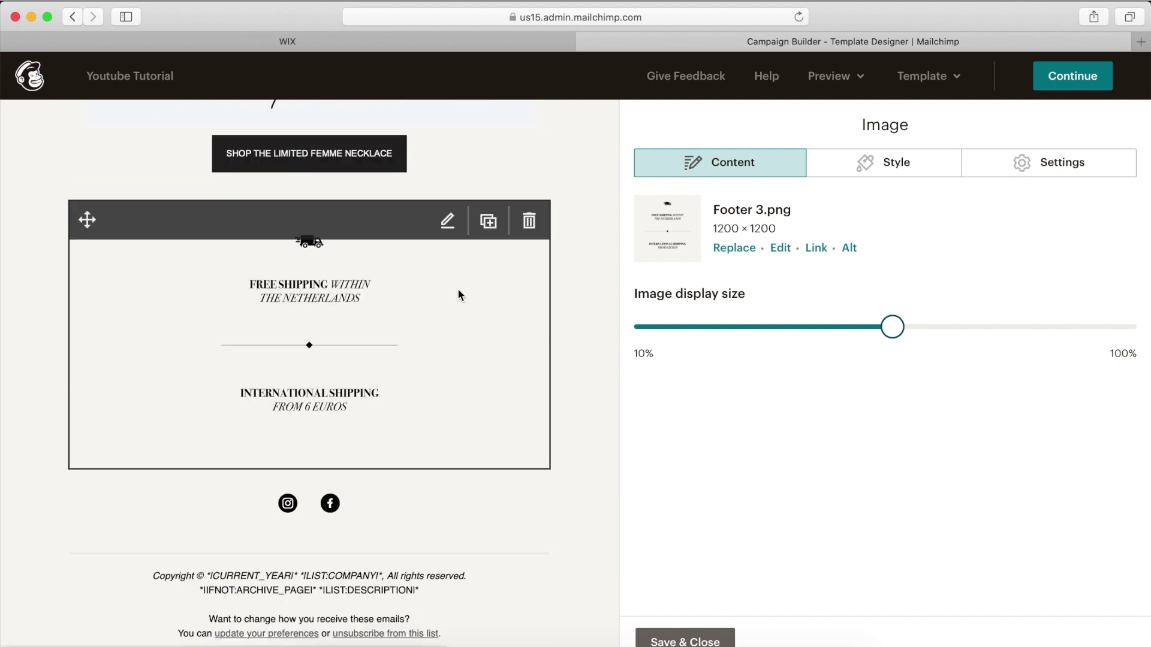
pyautogui.scroll(2, 462, 362)
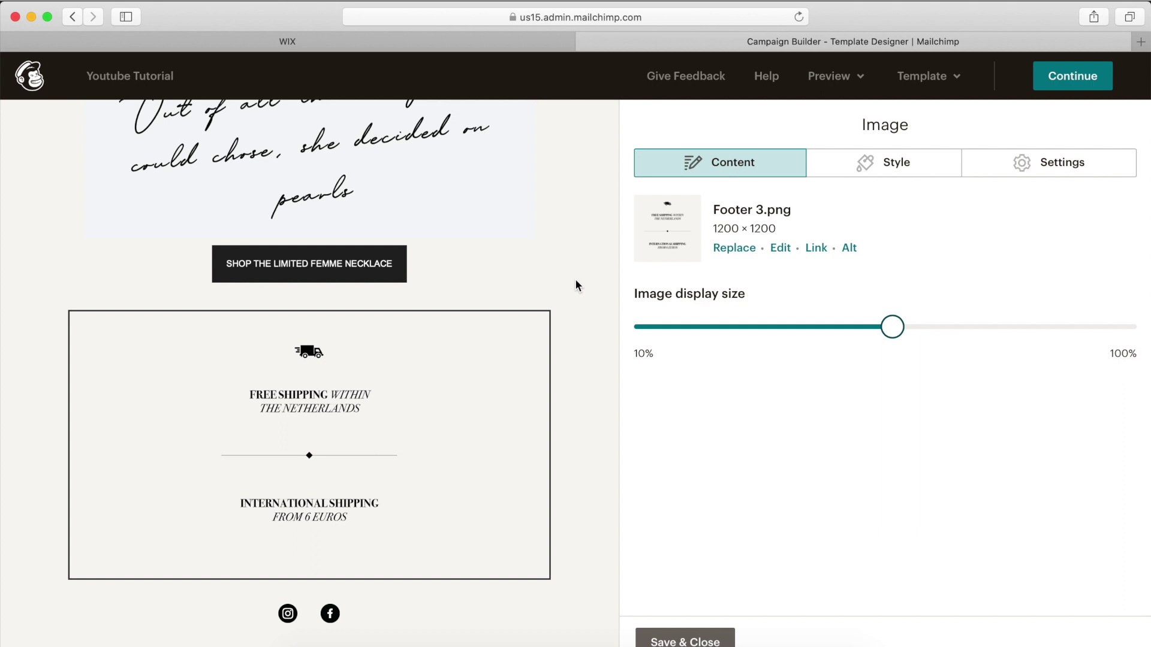
pyautogui.scroll(-1, 574, 278)
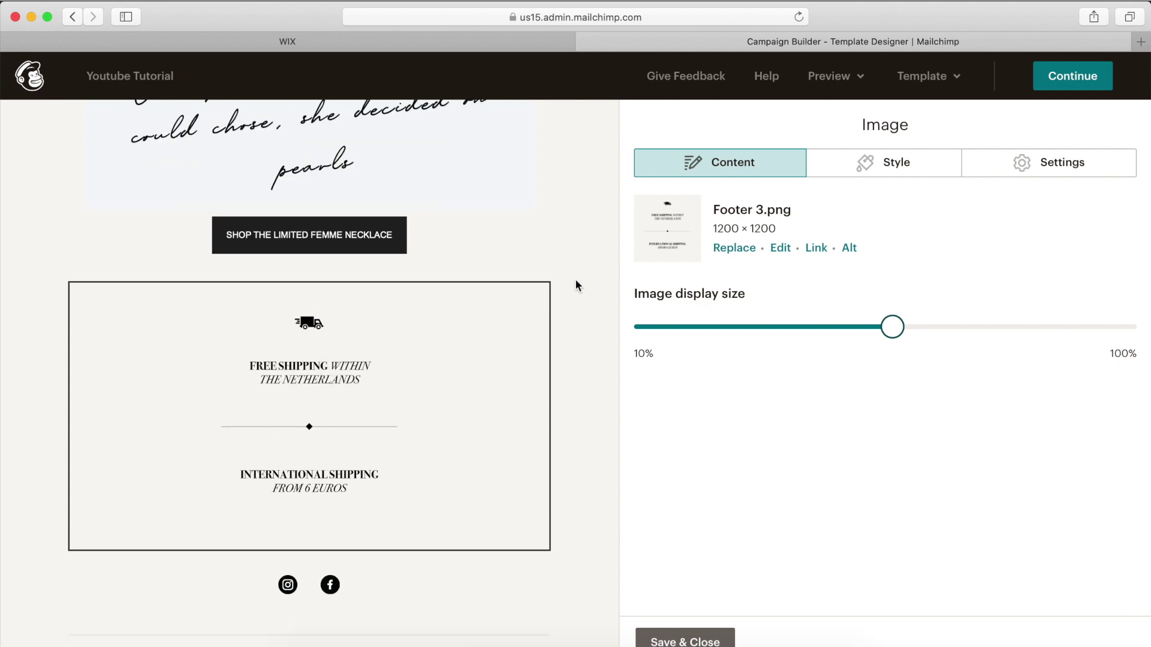
pyautogui.scroll(4, 540, 266)
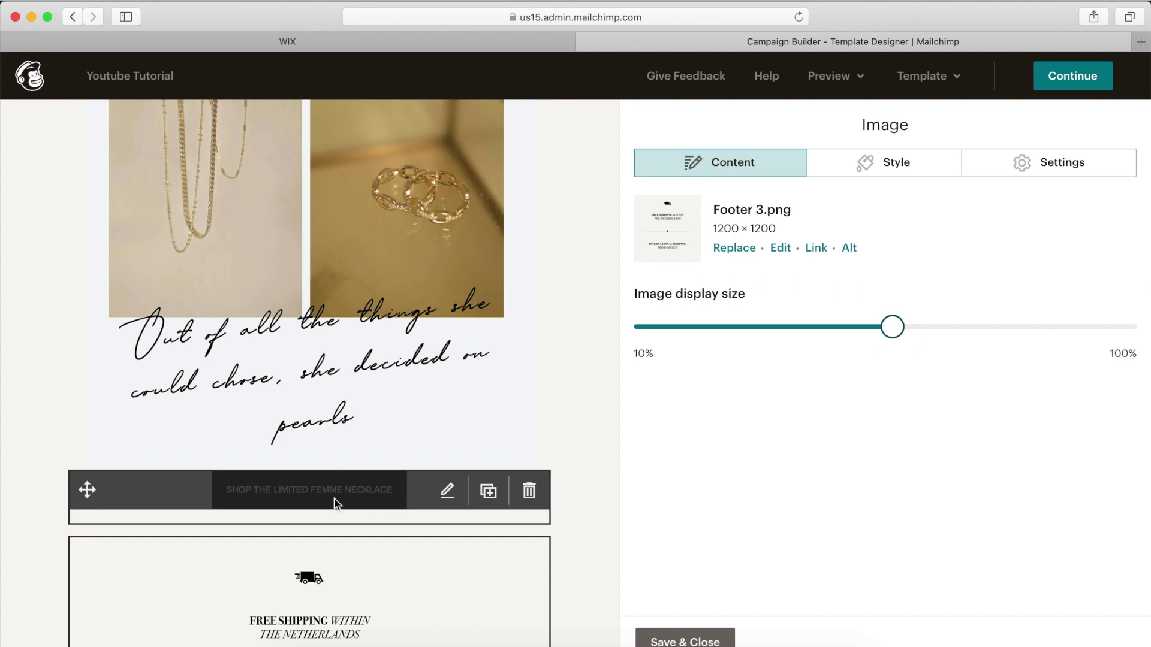
pyautogui.scroll(-4, 336, 501)
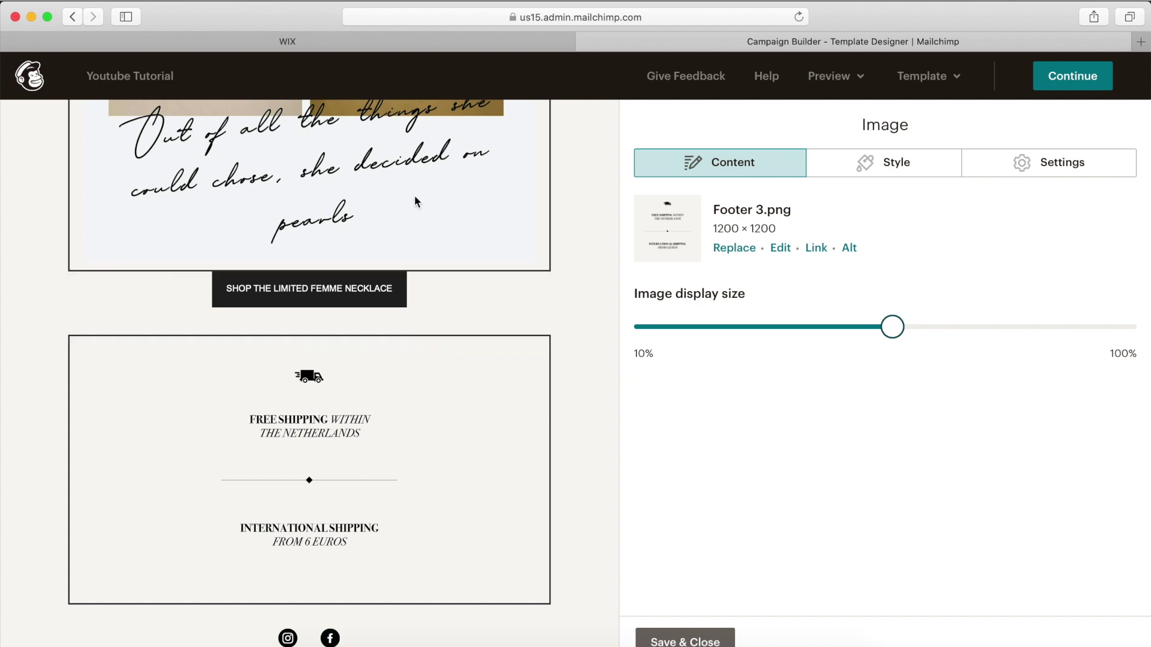
pyautogui.scroll(-3, 469, 417)
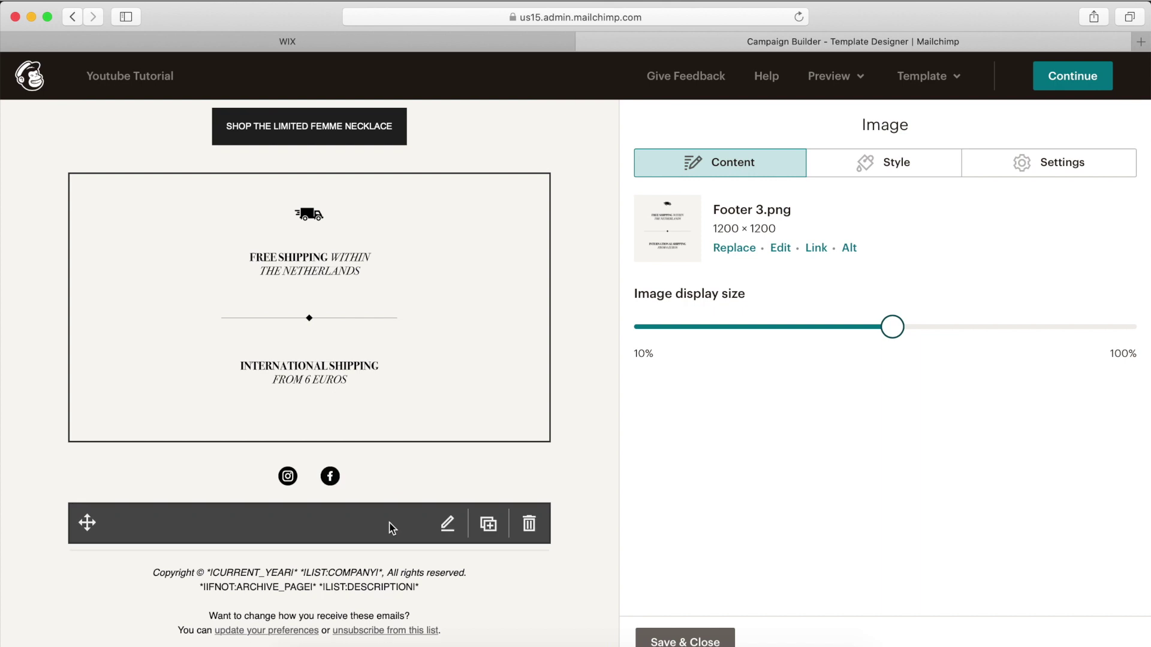
pyautogui.click(398, 488)
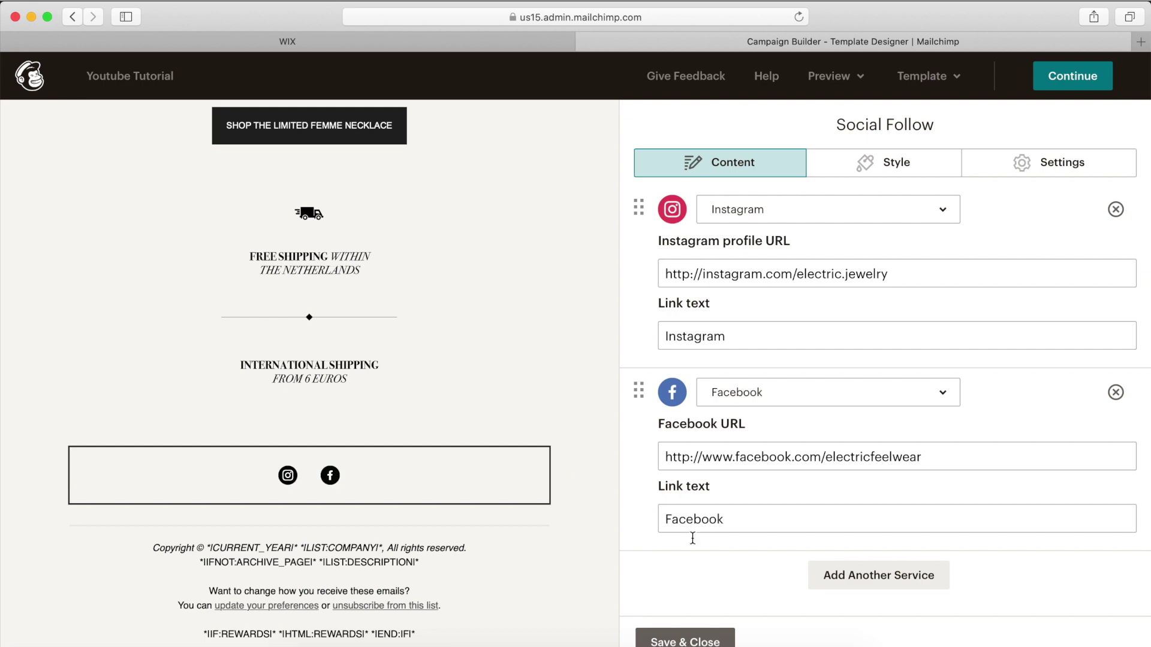
# - Save and close the Social Follow block with its Instagram and Facebook links
pyautogui.click(685, 641)
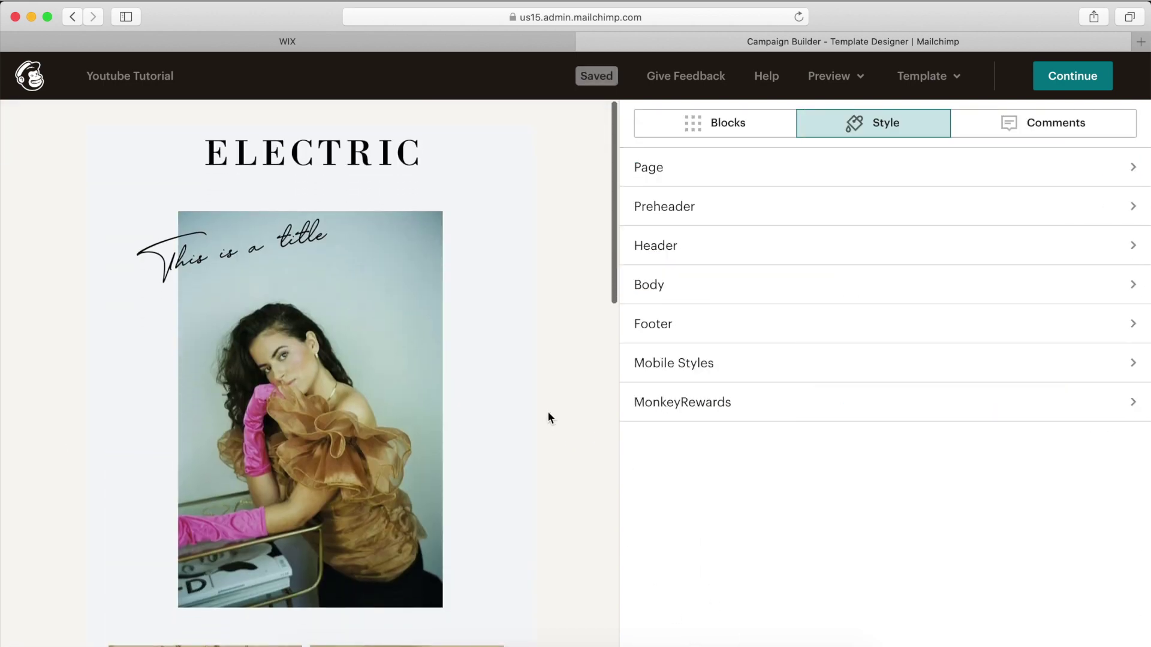